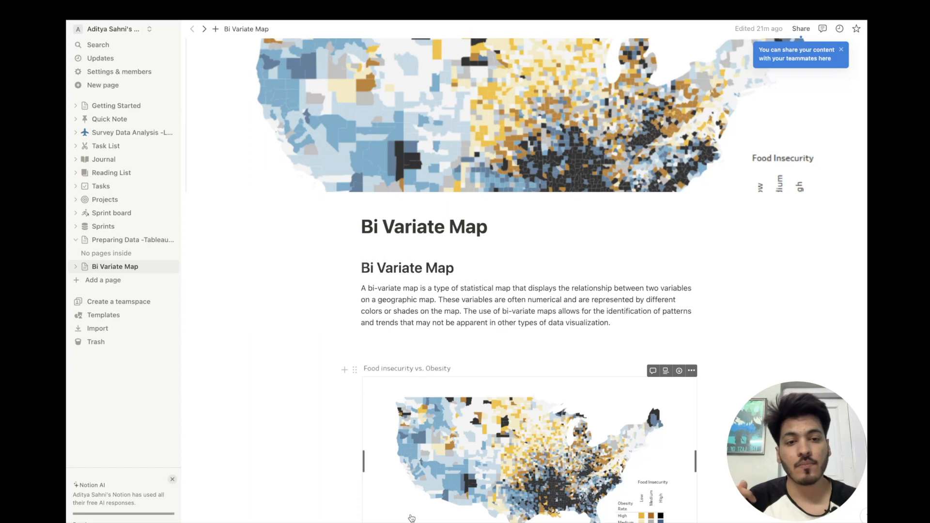
Examine the Bi Variate Map notes, including the food insecurity vs. obesity map and the Obesity Rate calculation.
scroll(748, 345, down, 1)
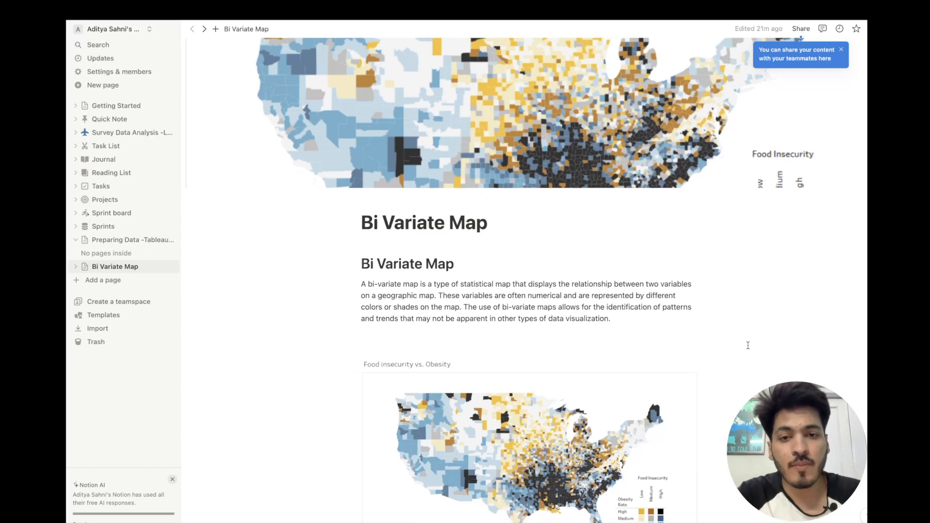
scroll(748, 346, down, 3)
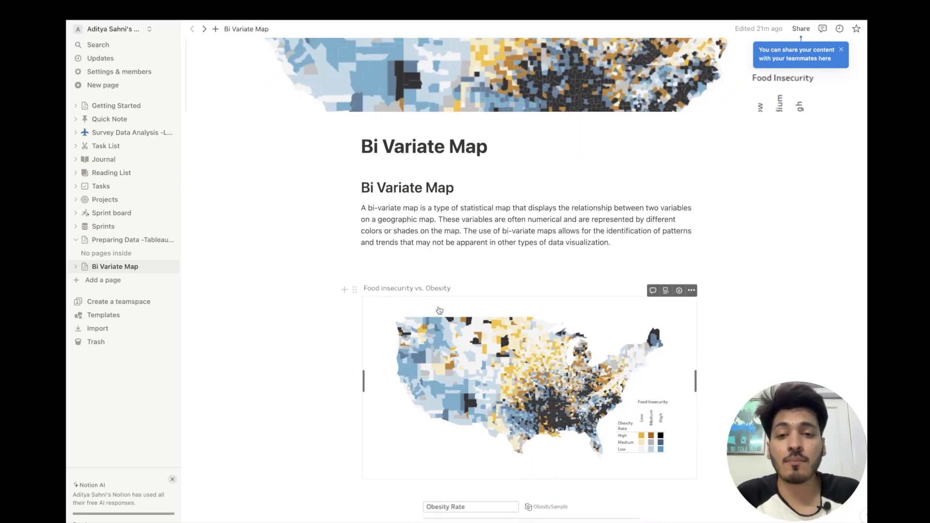
scroll(523, 326, down, 2)
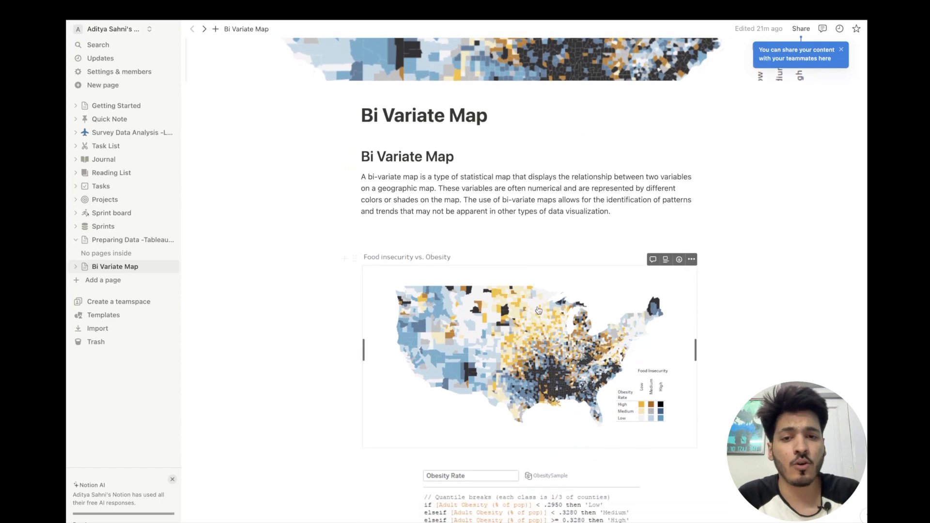
scroll(534, 311, down, 5)
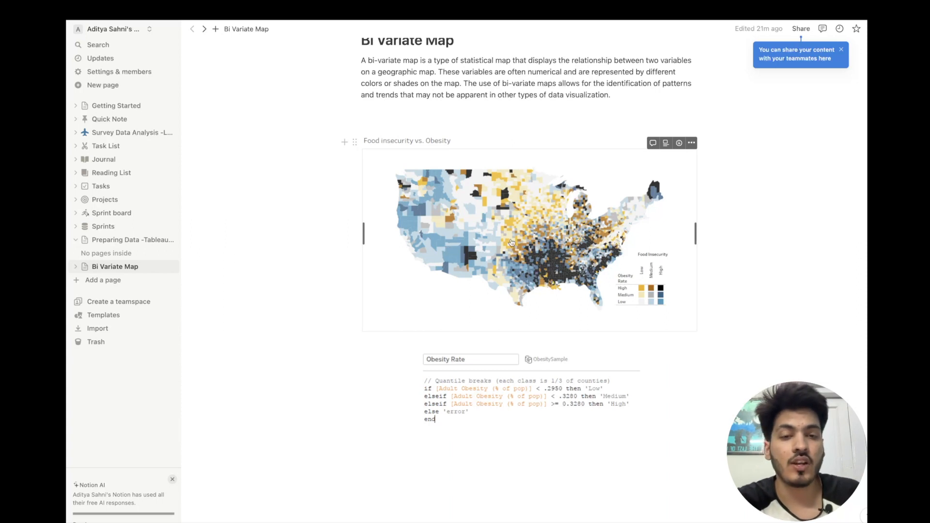
click(723, 230)
scroll(724, 229, up, 4)
scroll(576, 228, down, 3)
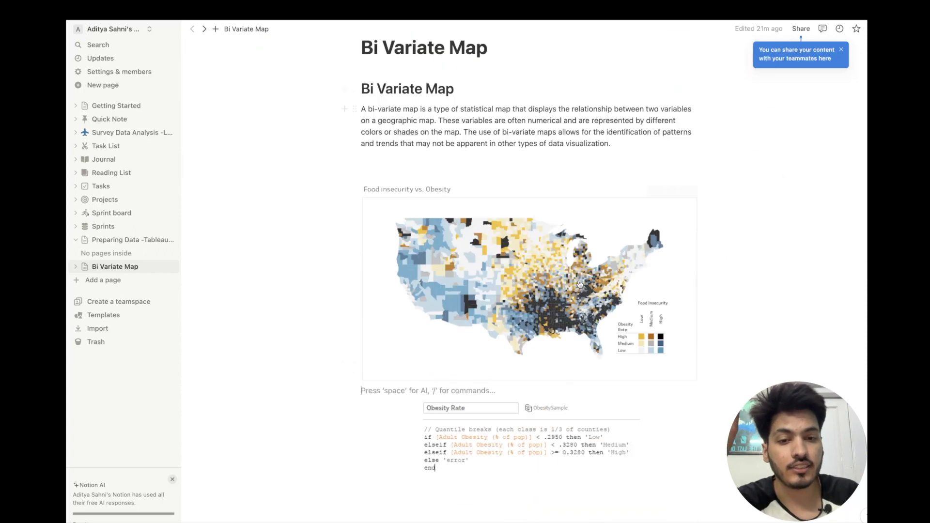
scroll(580, 283, down, 2)
scroll(671, 339, up, 5)
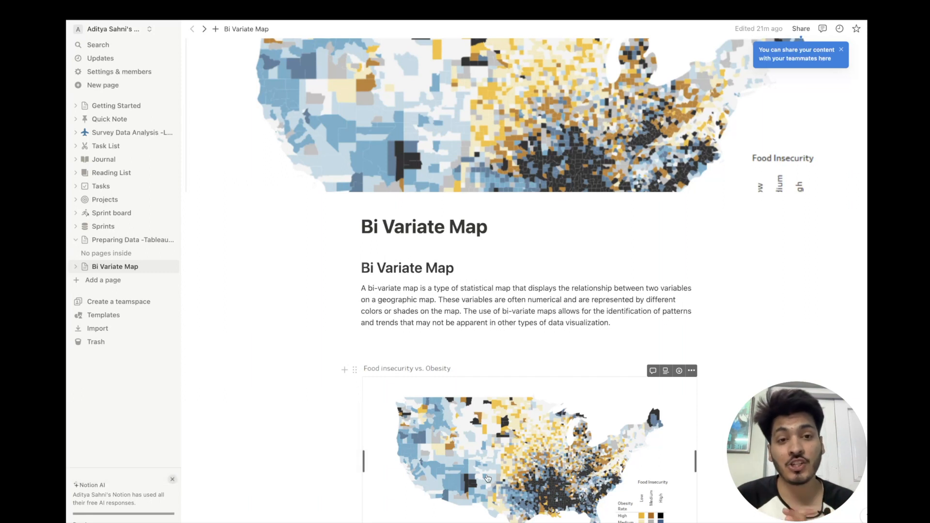
Switch to Tableau and plot the State field from the State, County hierarchy as a map on Sheet 1.
mouse_move(487, 520)
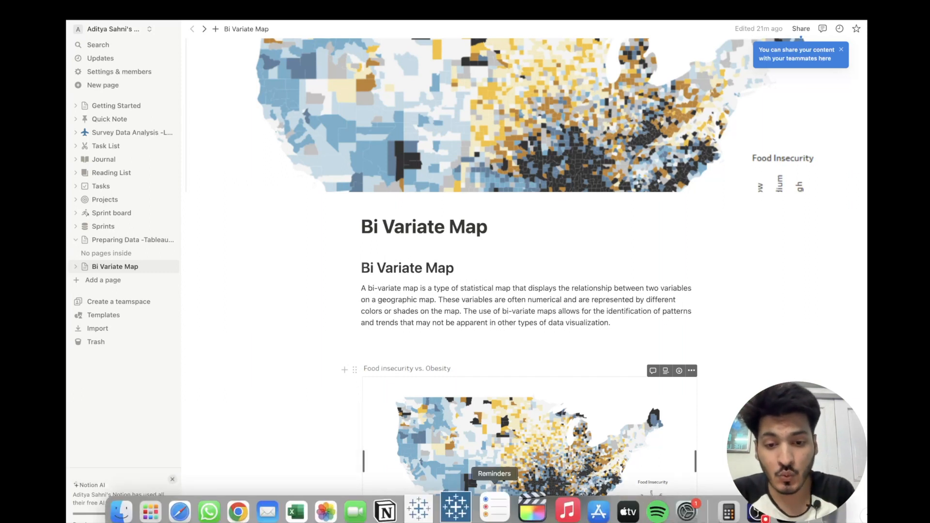
click(433, 511)
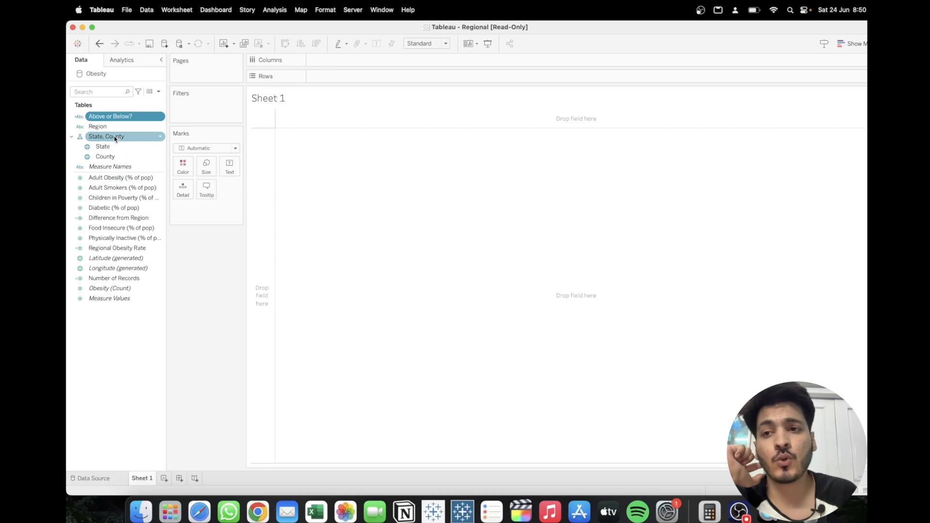
click(114, 140)
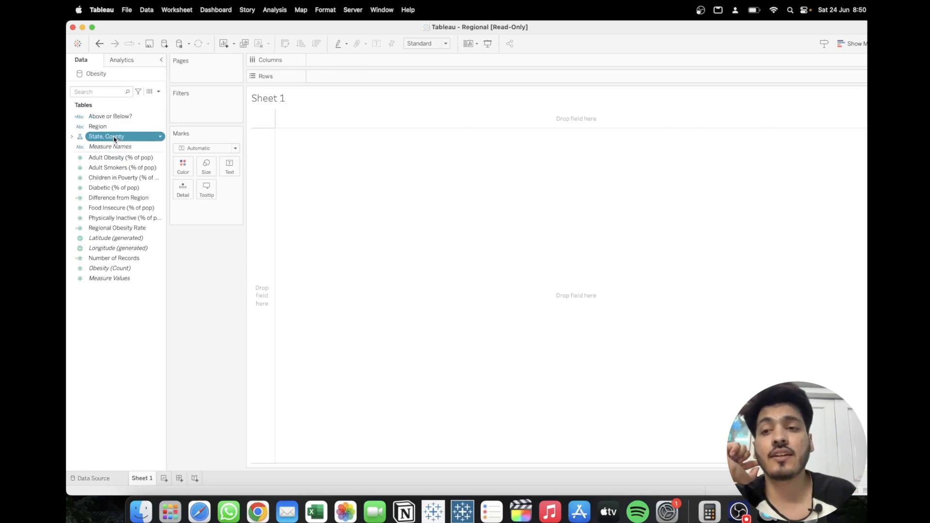
click(114, 139)
double_click(110, 148)
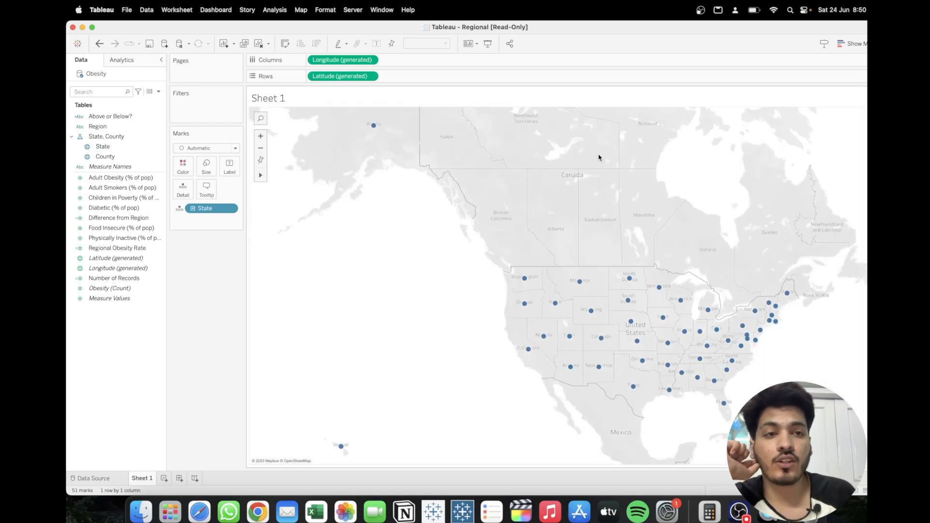
Change the mark type to Map and expand State to the County level.
click(236, 148)
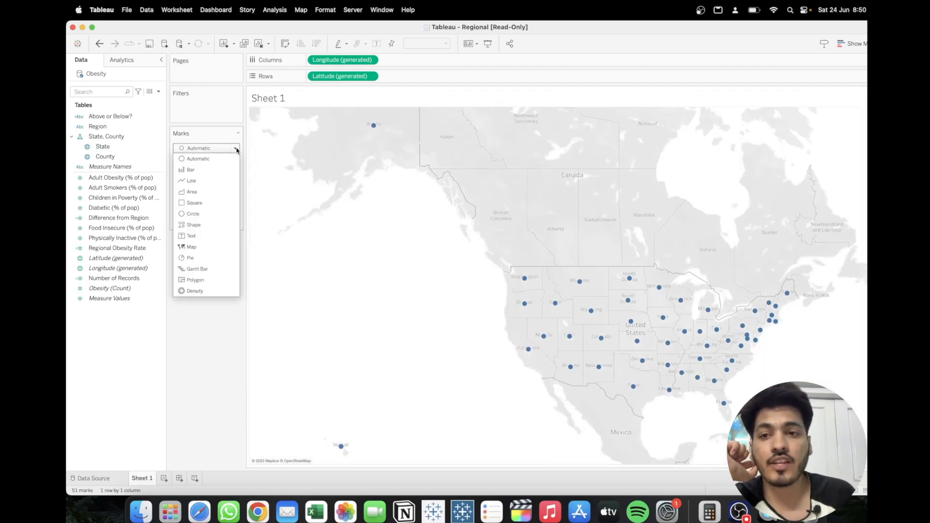
click(195, 247)
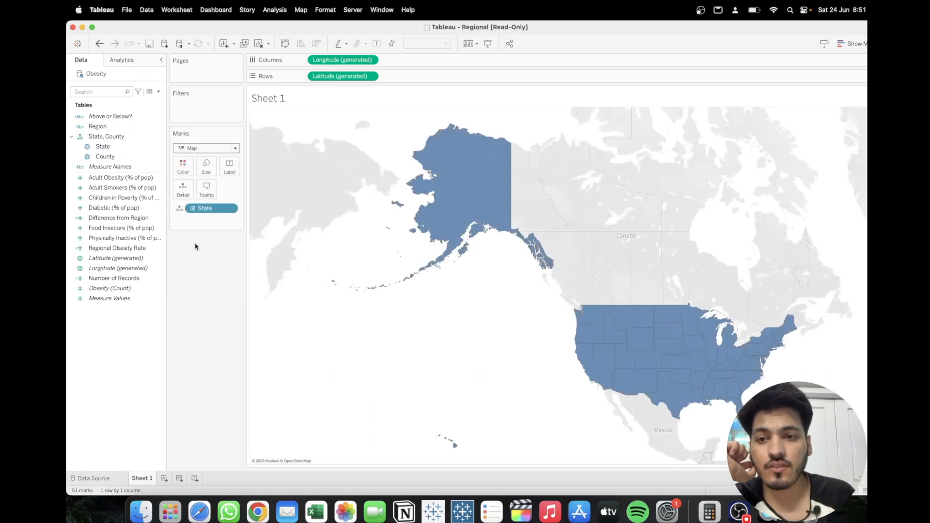
click(193, 207)
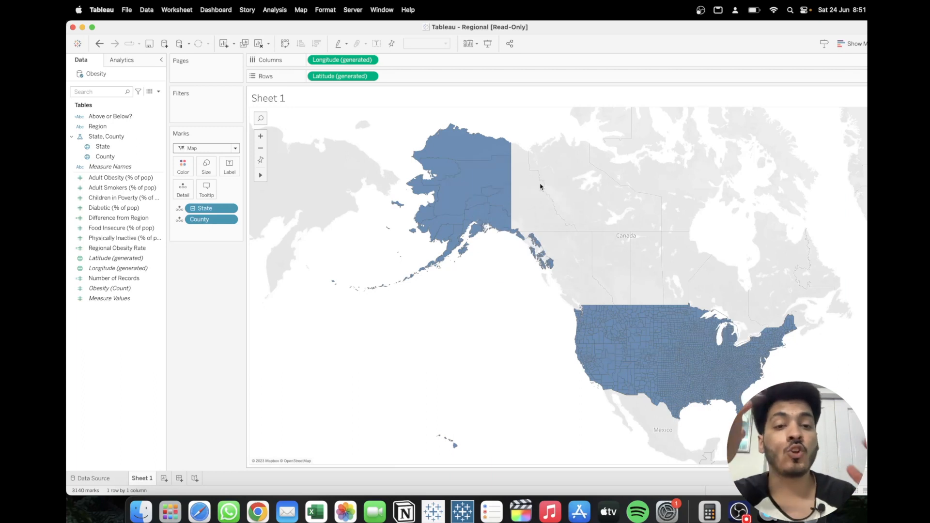
Filter the map by State, leaving out Alaska and Hawaii.
click(105, 147)
drag(105, 147, 195, 115)
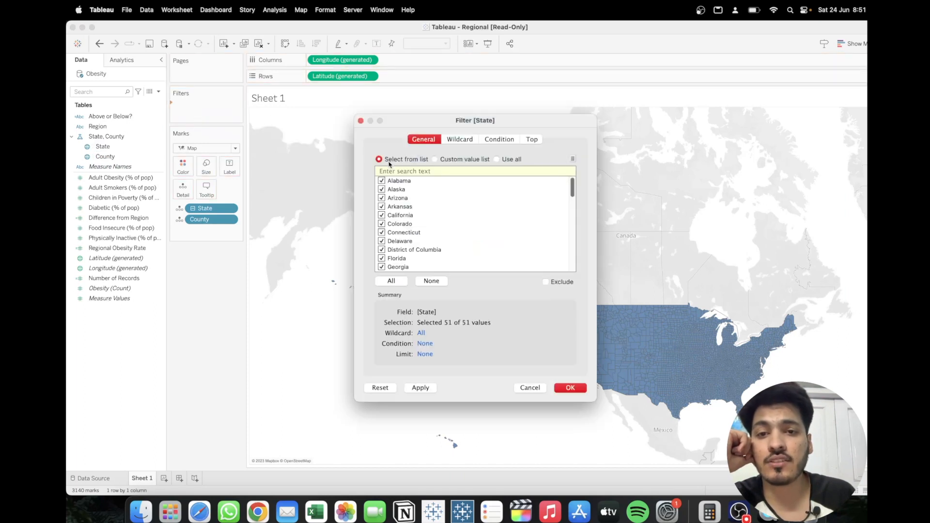
drag(473, 122, 712, 63)
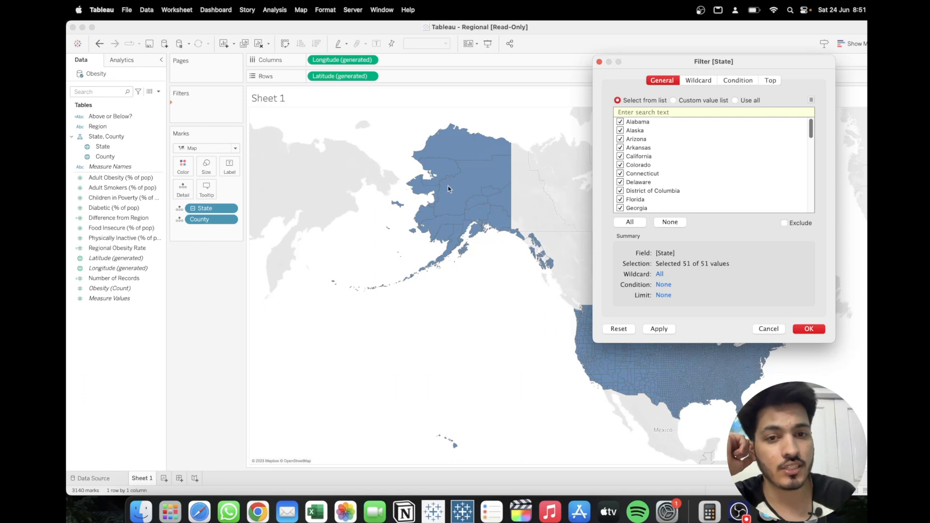
click(620, 130)
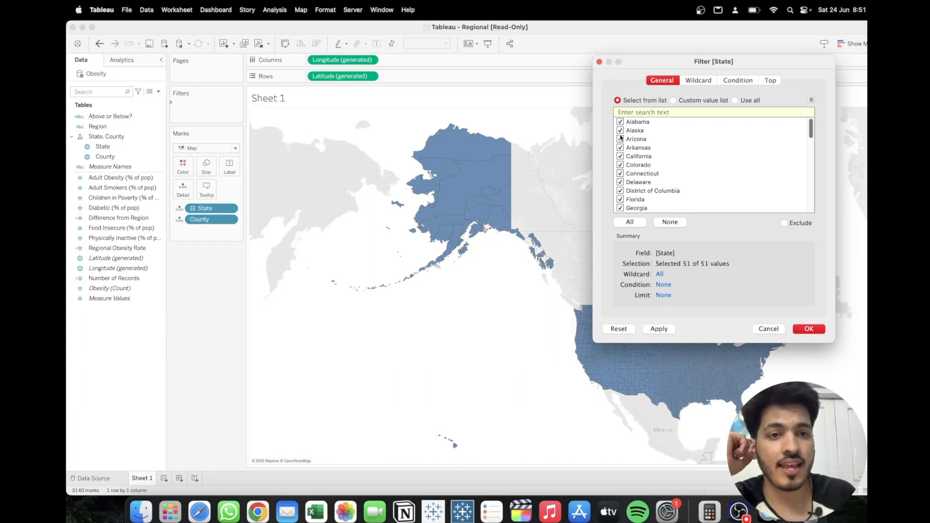
text(ha)
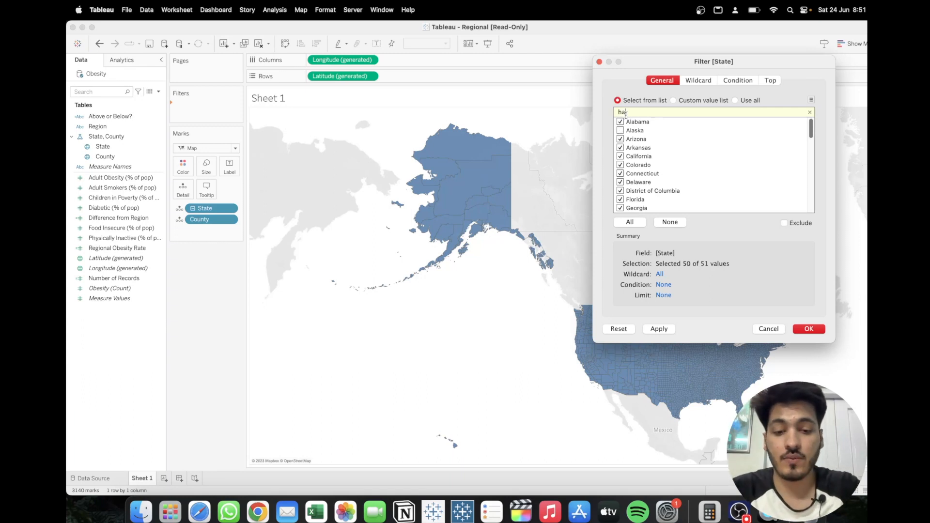
text(waii)
click(620, 122)
click(809, 329)
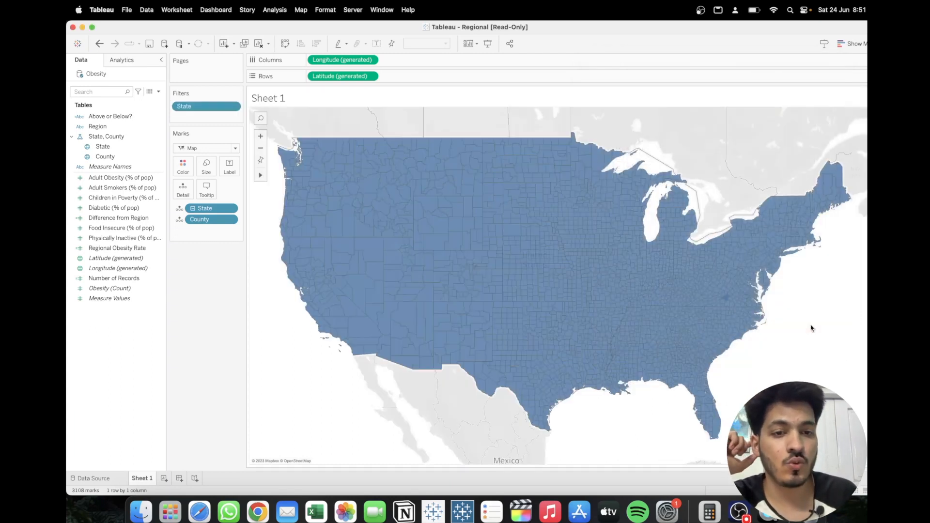
Rename Sheet 1 as US State and duplicate the sheet.
double_click(139, 478)
text(US State)
key(Return)
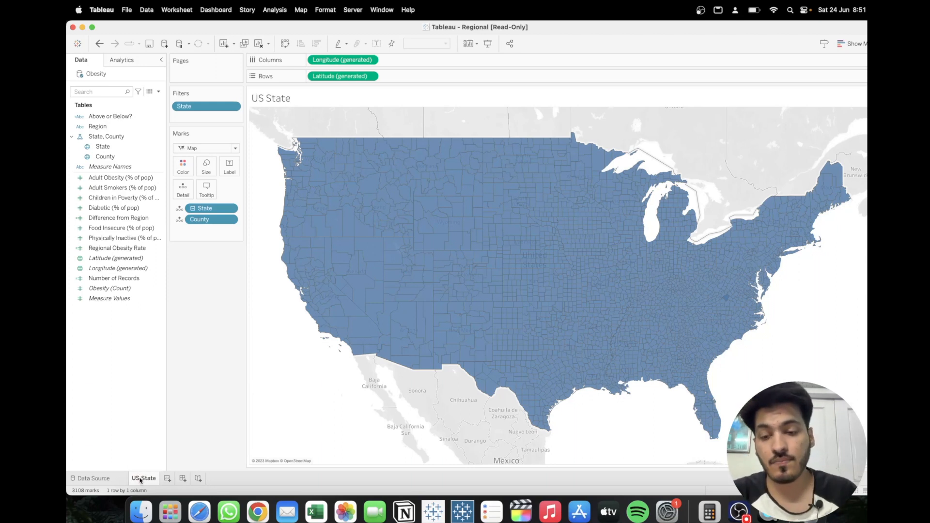
right_click(148, 480)
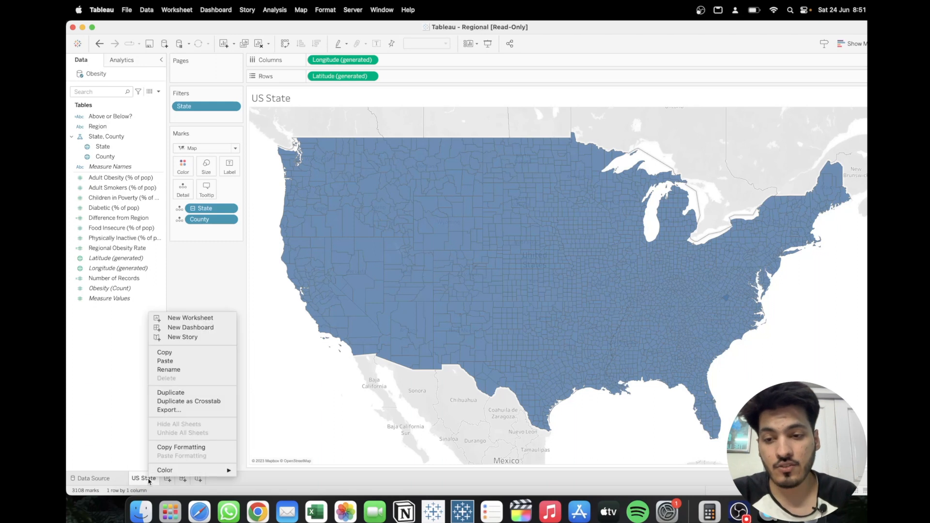
click(179, 393)
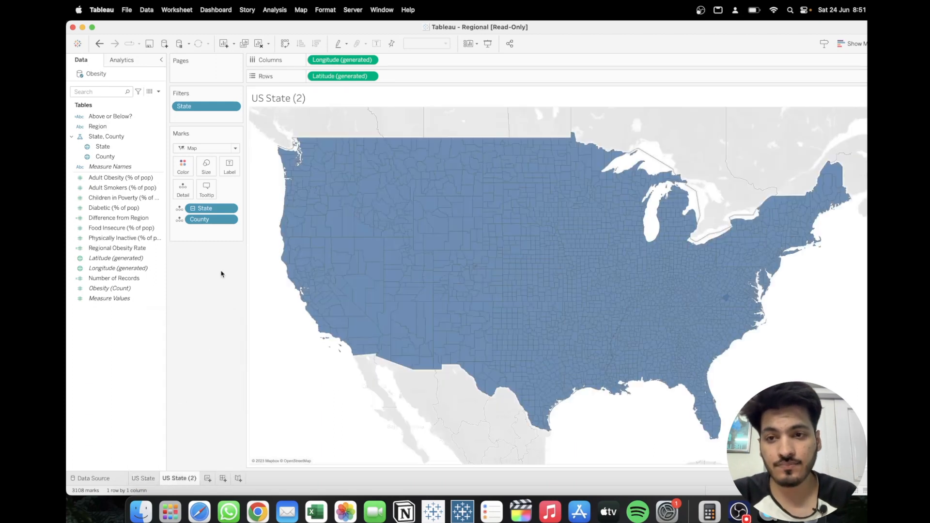
Switch the duplicate sheet's State filter to Exclude so only Alaska and Hawaii are kept.
click(233, 106)
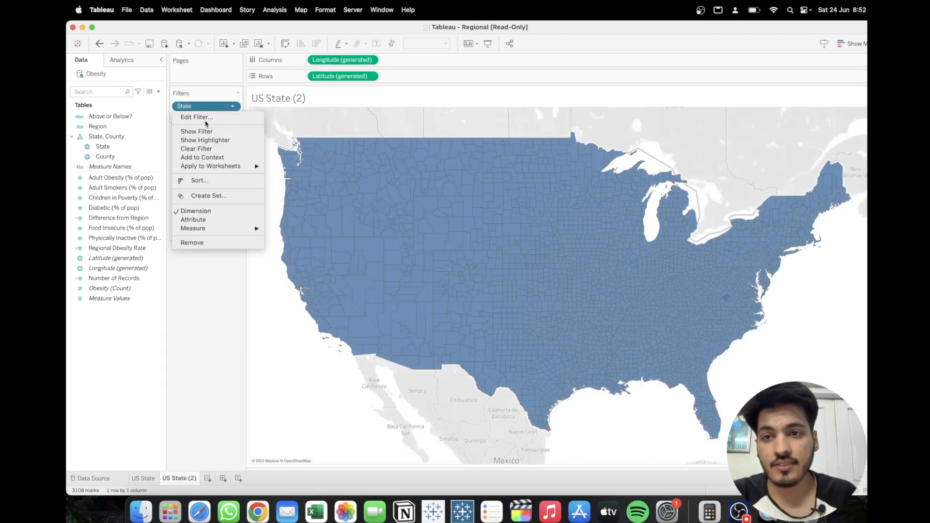
click(205, 121)
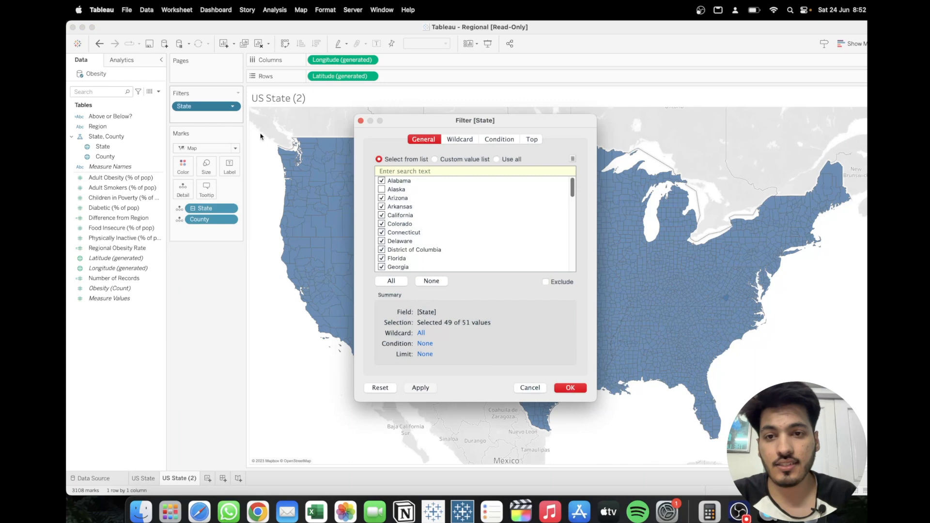
click(545, 281)
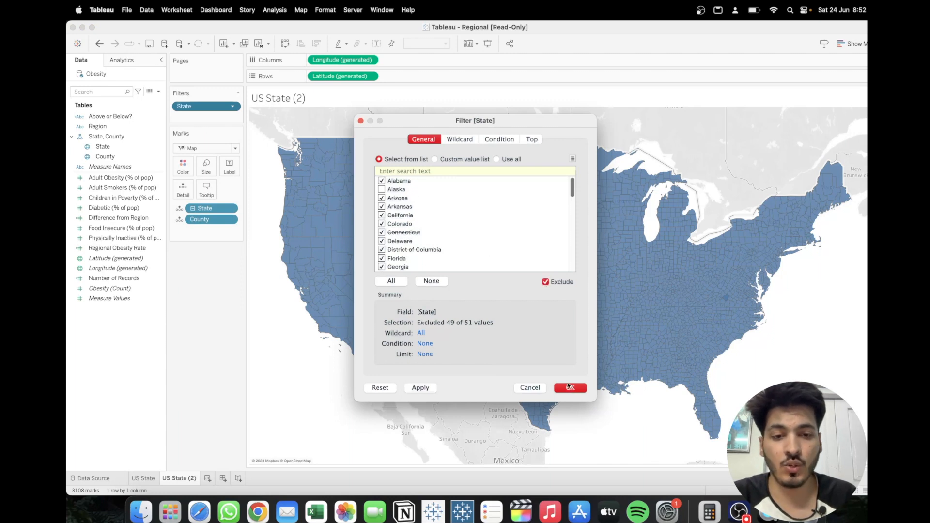
click(570, 388)
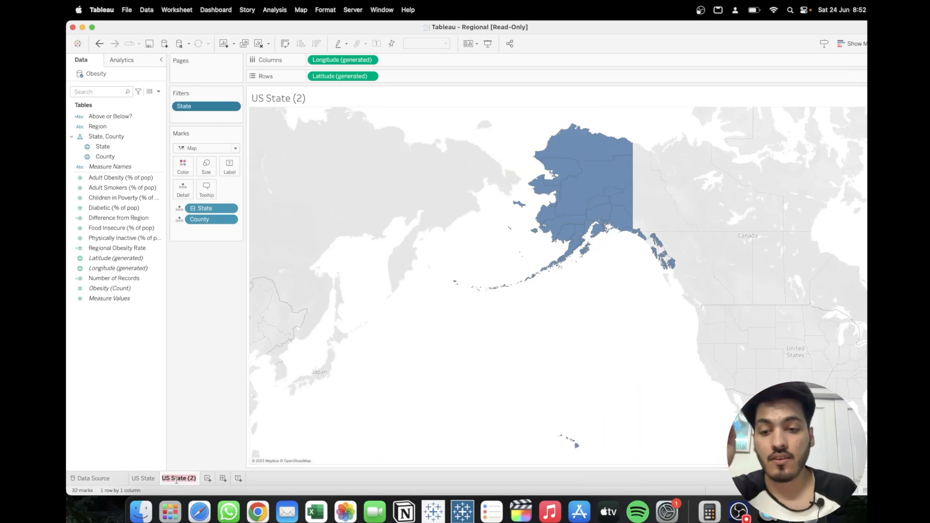
Rename the duplicate sheet as Other 2 states and return to the US State sheet.
text(Other 2 states)
key(Return)
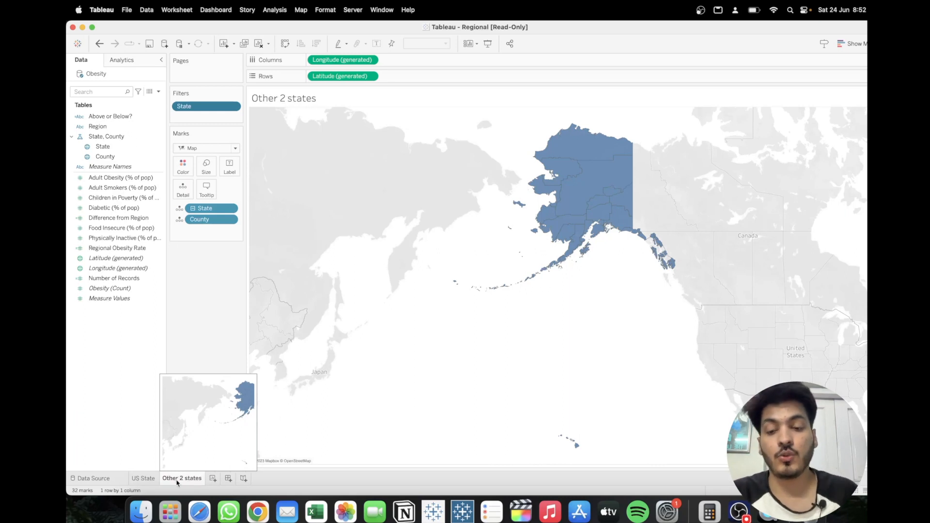
click(145, 478)
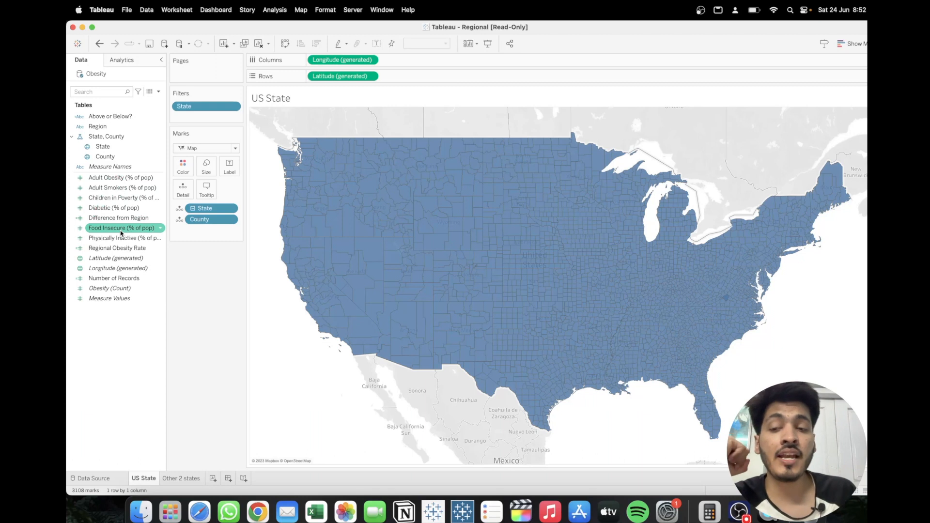
Try coloring the counties by Adult Obesity (% of pop) and Food Insecure (% of pop), and remove the measure from Color.
drag(121, 178, 181, 170)
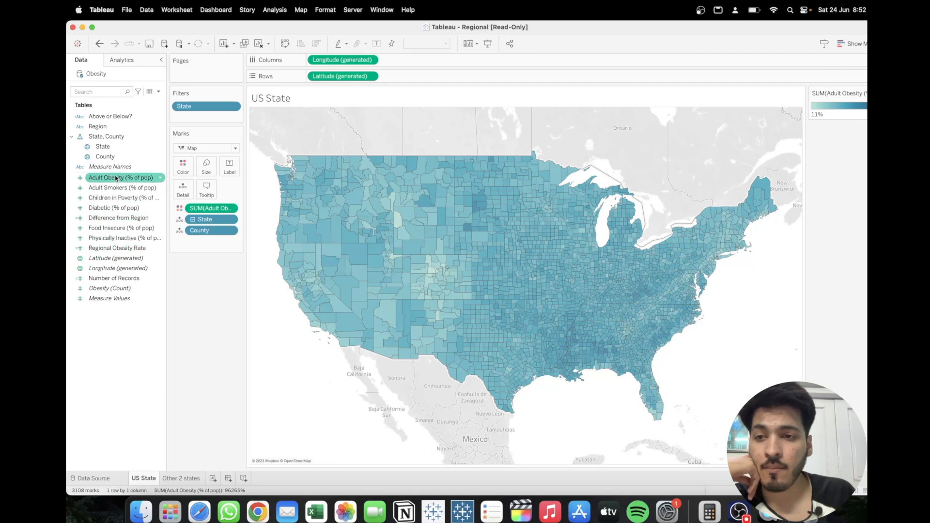
mouse_move(116, 229)
mouse_down()
mouse_move(187, 208)
mouse_move(182, 170)
mouse_up()
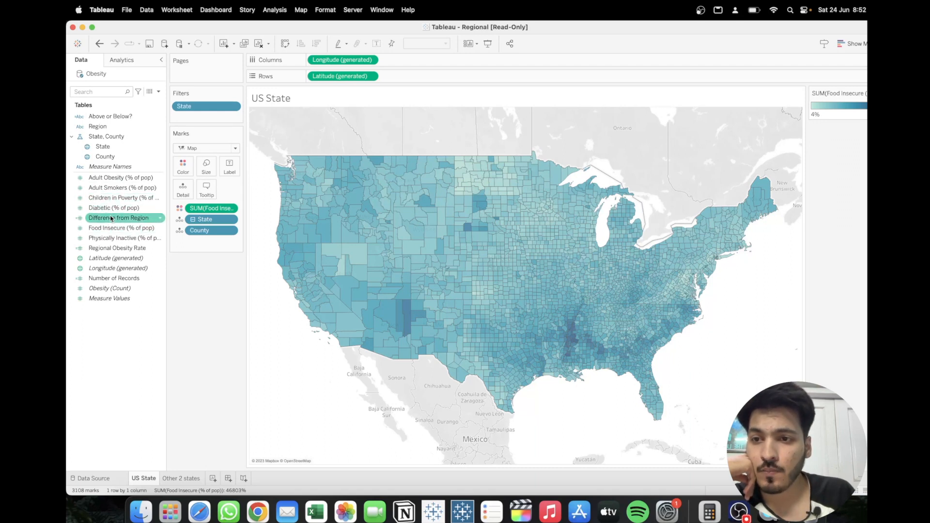
drag(113, 178, 180, 187)
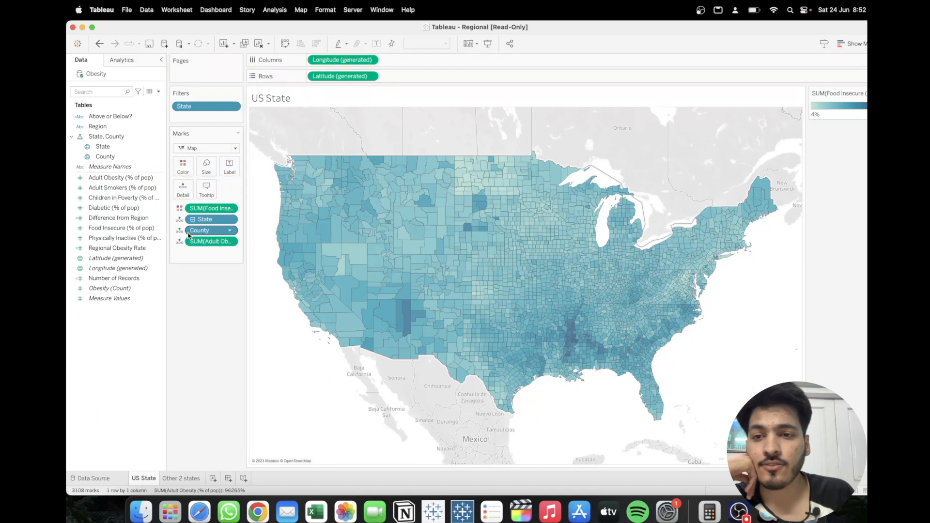
click(179, 241)
click(196, 252)
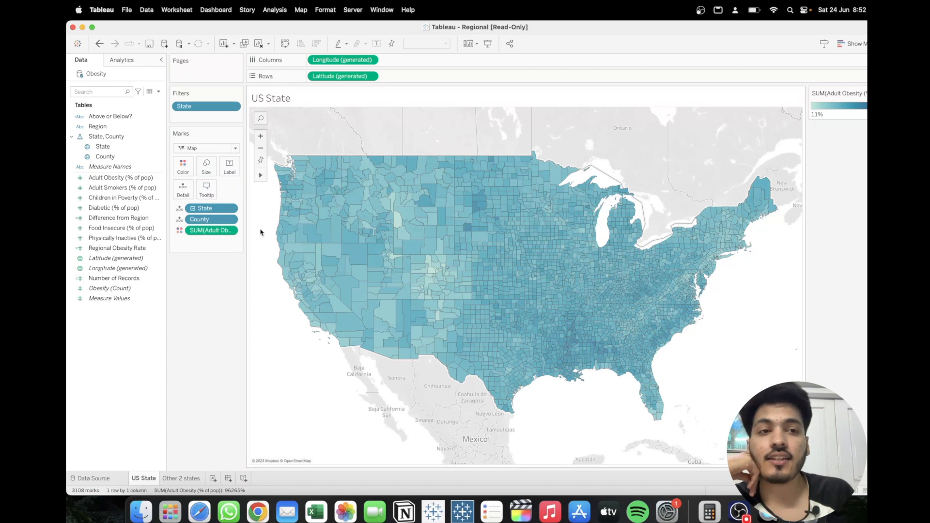
mouse_move(589, 217)
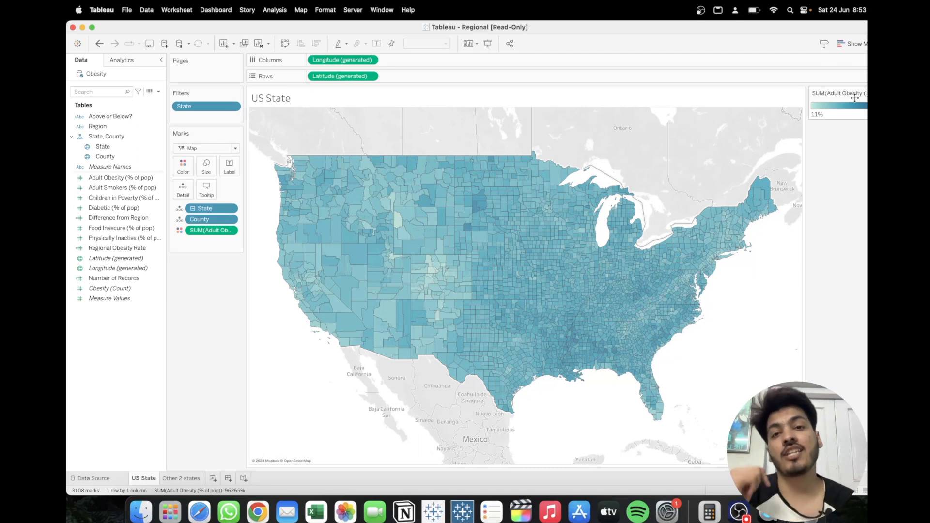
drag(212, 235, 204, 304)
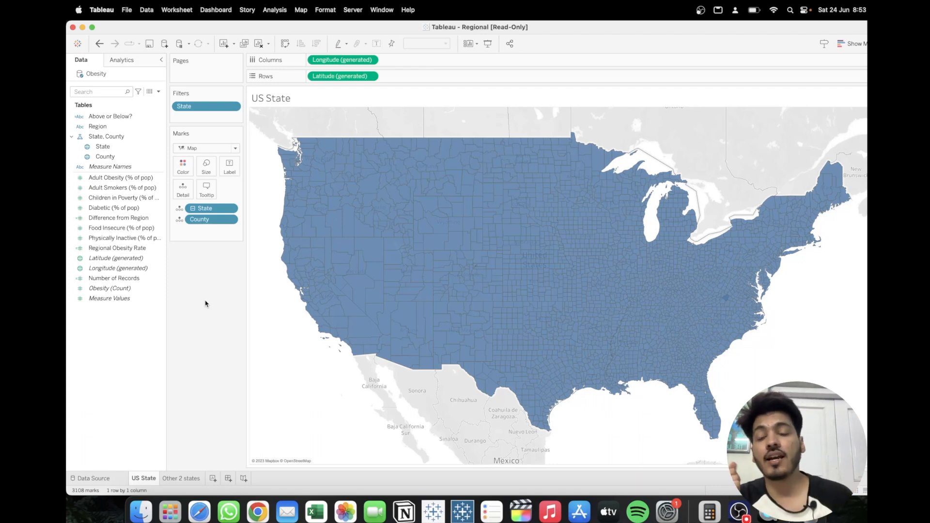
Color the mainland counties by Adult Obesity (% of pop), aggregated as Average.
drag(148, 178, 183, 169)
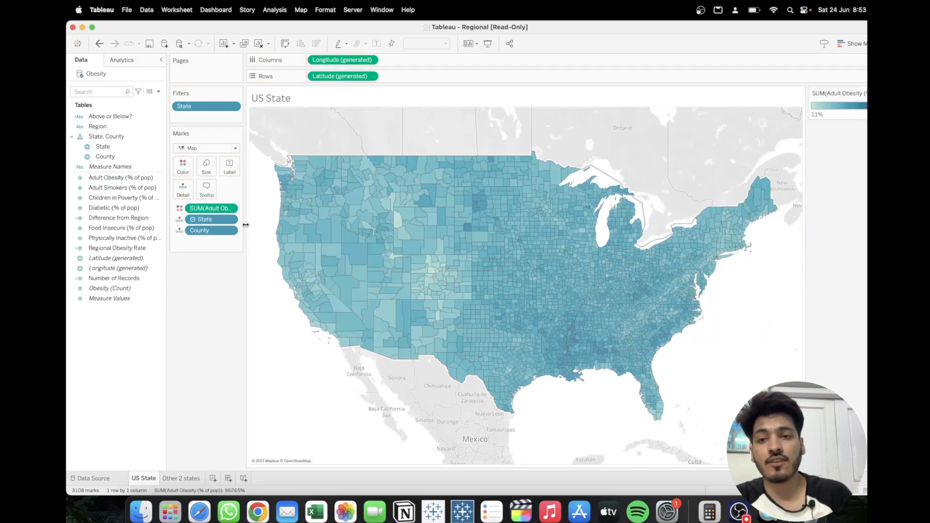
click(229, 208)
mouse_move(249, 299)
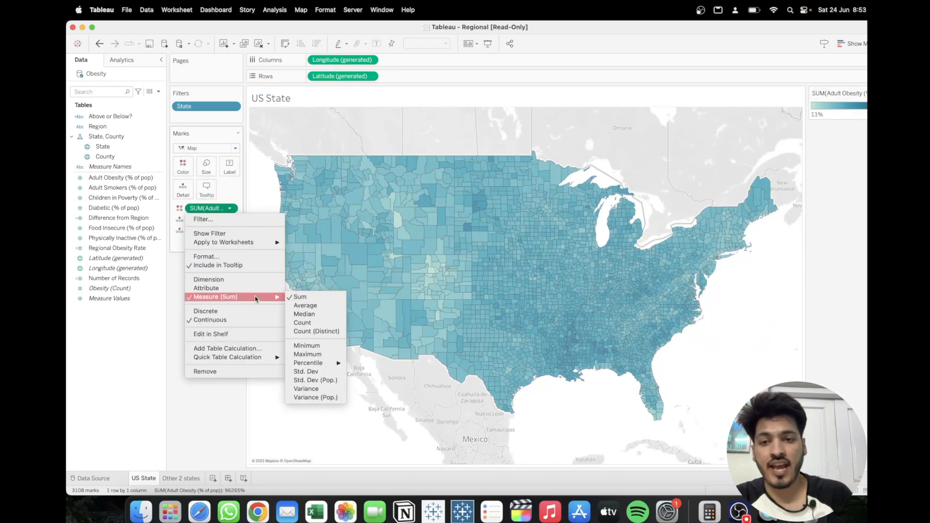
click(317, 305)
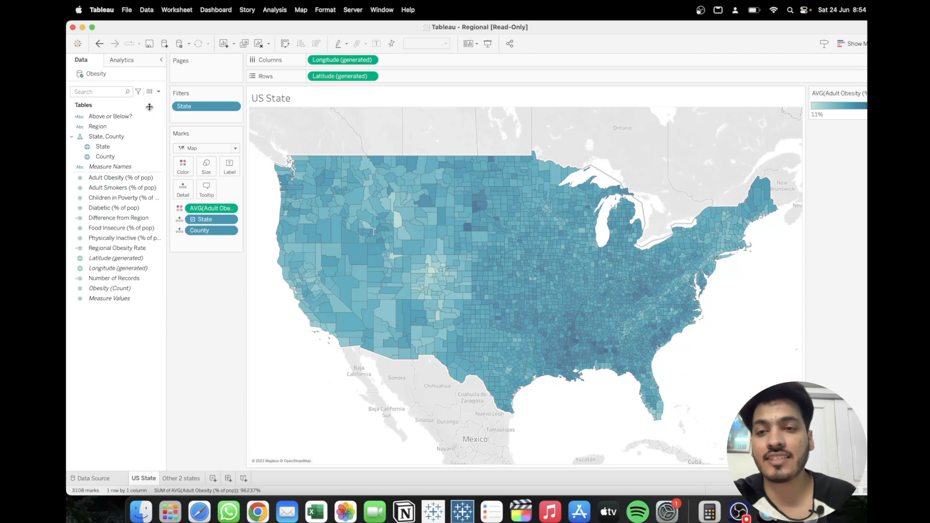
Create a new calculated field and name it "25th Percentile- Adult Obesity".
click(158, 91)
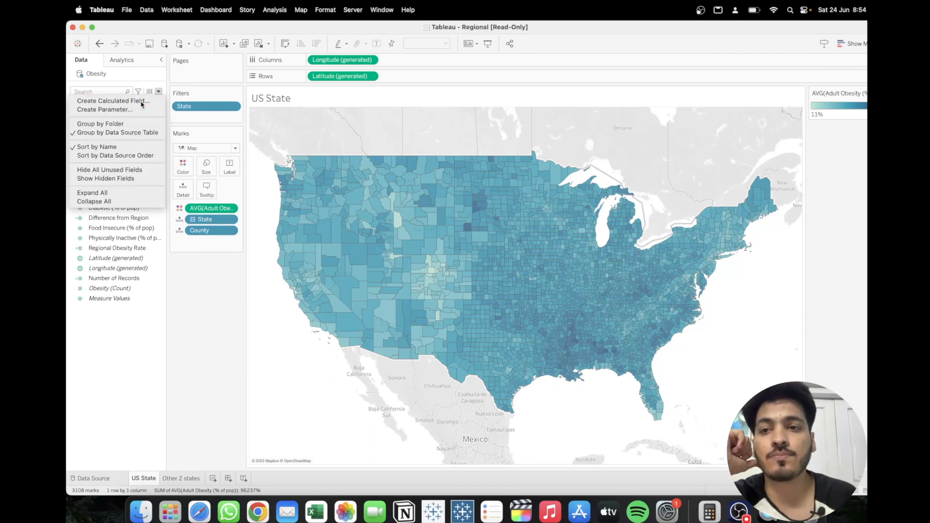
click(141, 100)
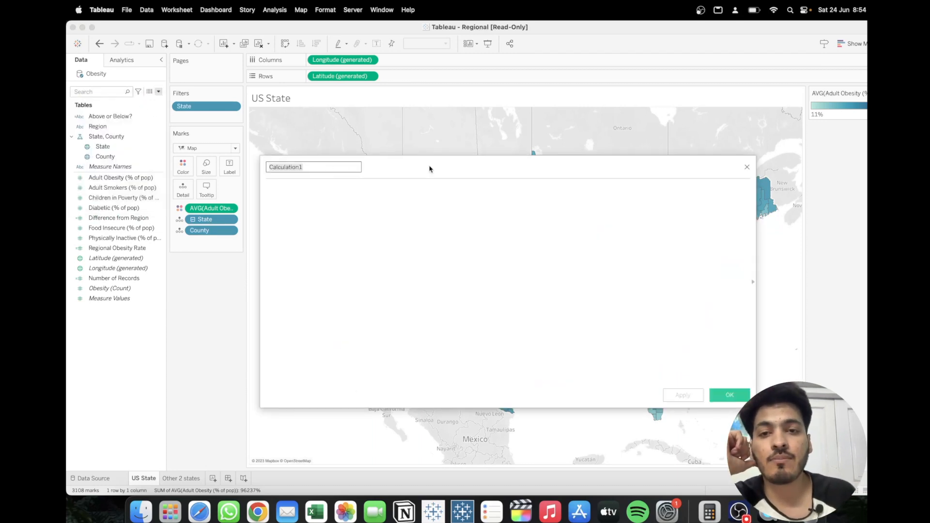
drag(430, 167, 372, 187)
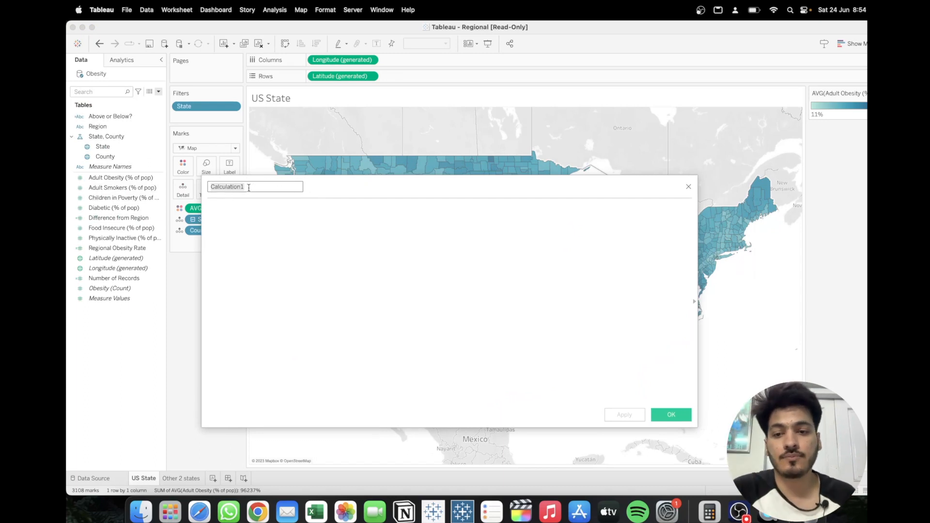
click(185, 351)
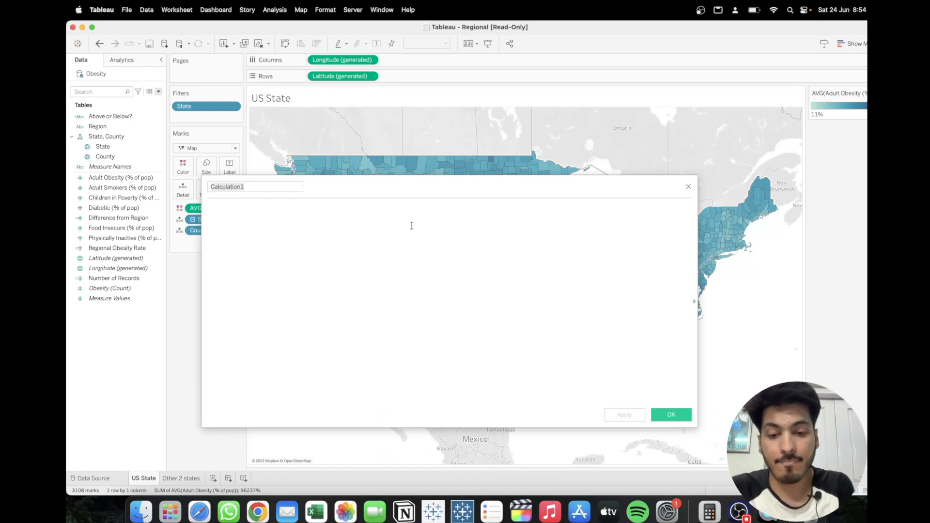
click(252, 189)
key(BackSpace)
key(BackSpace)
key(BackSpace)
key(BackSpace)
key(BackSpace)
key(BackSpace)
key(BackSpace)
key(BackSpace)
key(BackSpace)
key(BackSpace)
key(BackSpace)
key(BackSpace)
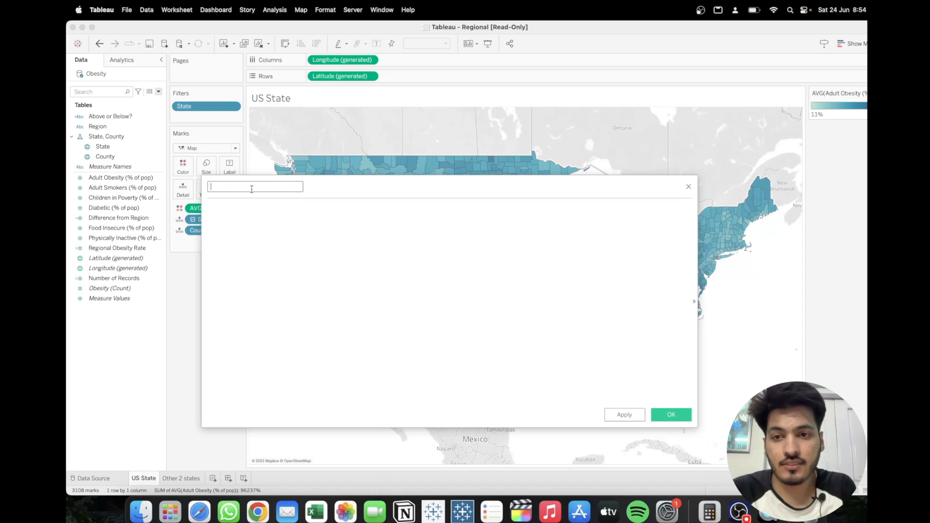
text(25th )
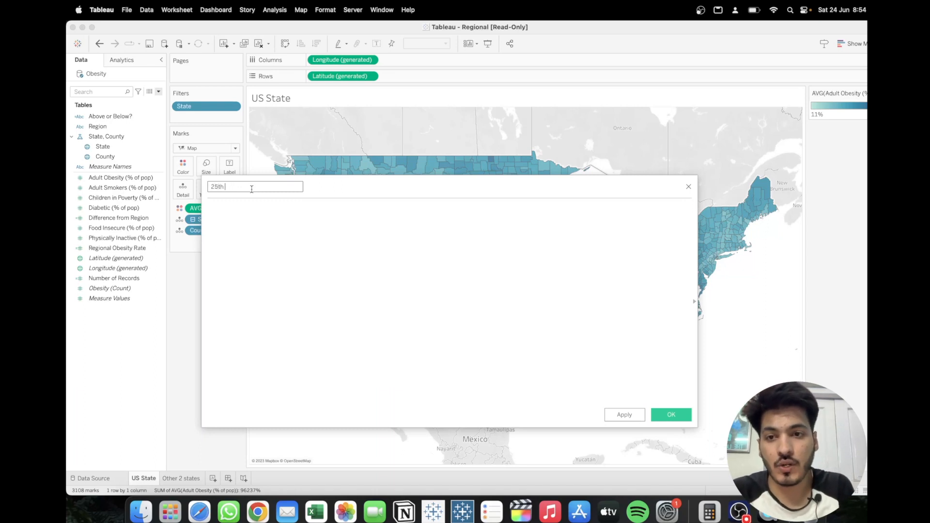
text(Percentile)
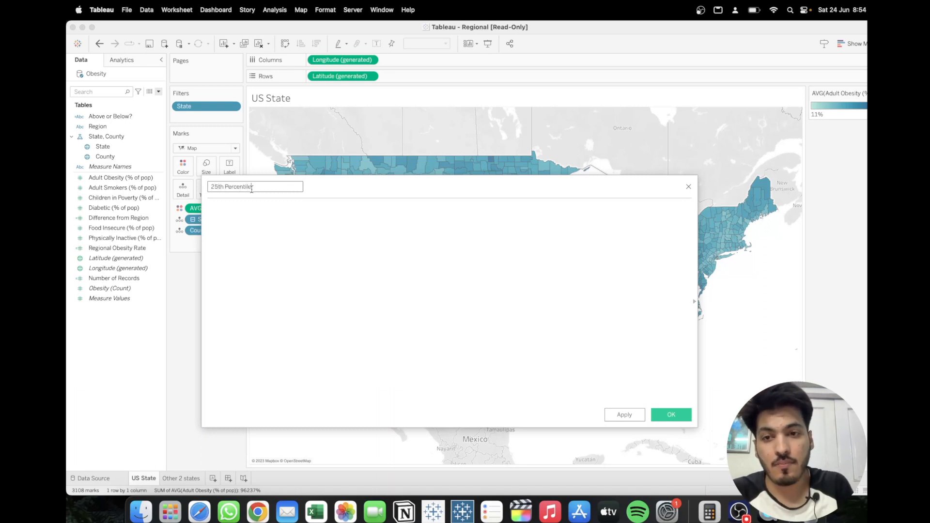
text(-)
text( Food)
key(BackSpace)
key(BackSpace)
key(BackSpace)
key(BackSpace)
text(Ad)
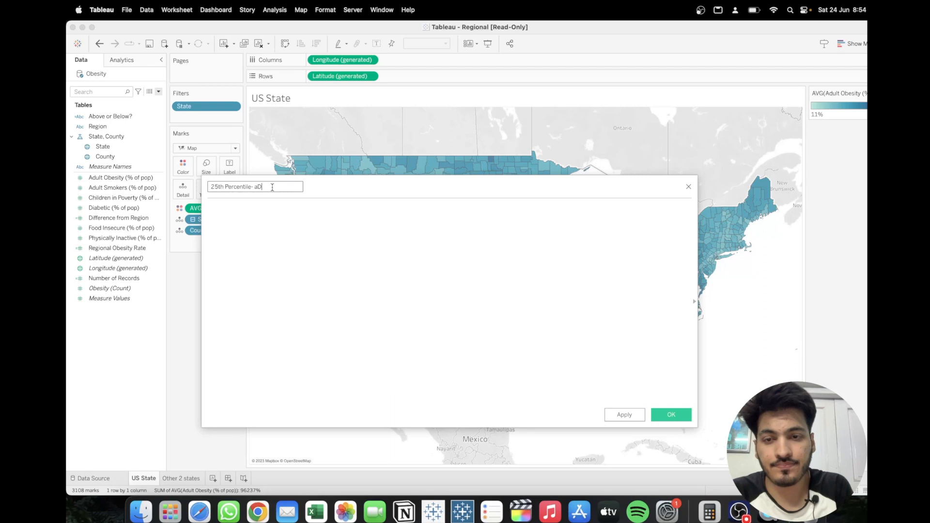
text(ult OBESITY)
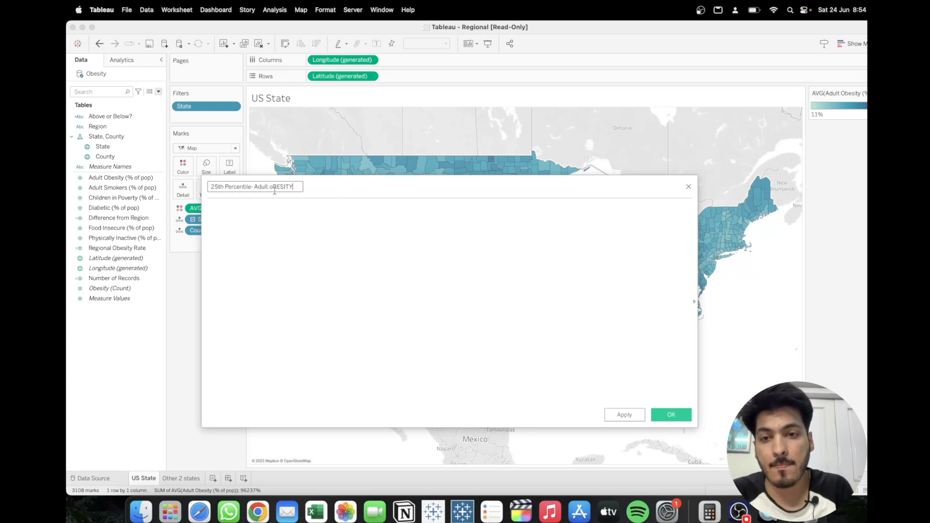
key(BackSpace)
key(BackSpace)
key(BackSpace)
key(BackSpace)
key(BackSpace)
key(BackSpace)
key(BackSpace)
text(Obesity)
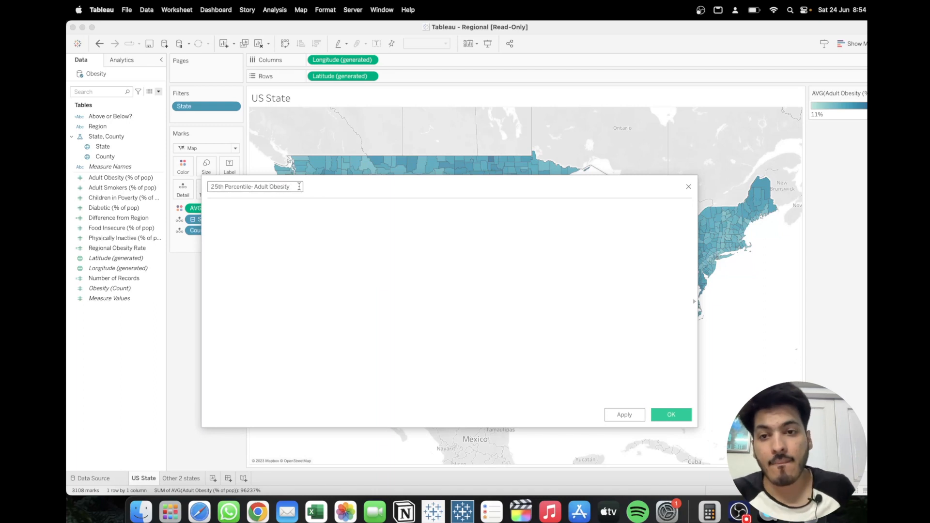
Enter the WINDOW_PERCENTILE function in the formula with the Adult Obesity (% of pop) field as its expression.
click(269, 235)
drag(491, 189, 442, 162)
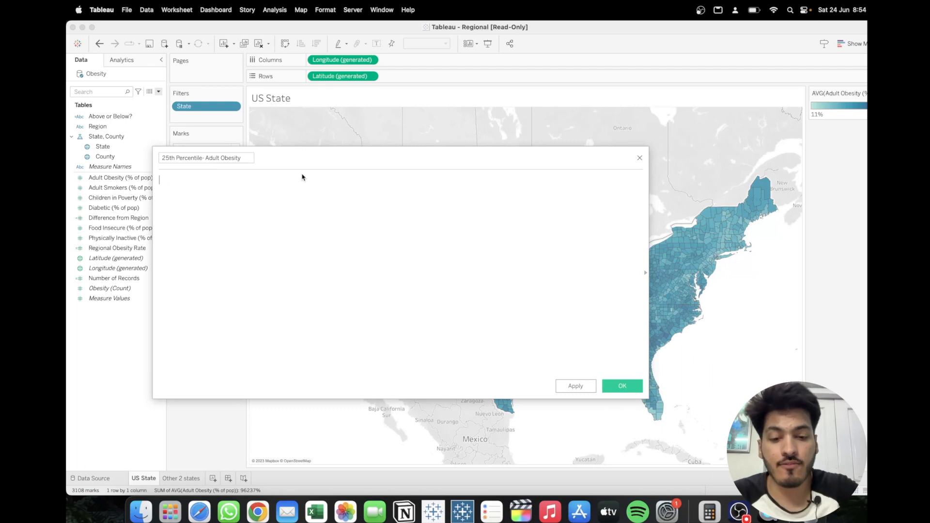
text(WINDOW_PERC)
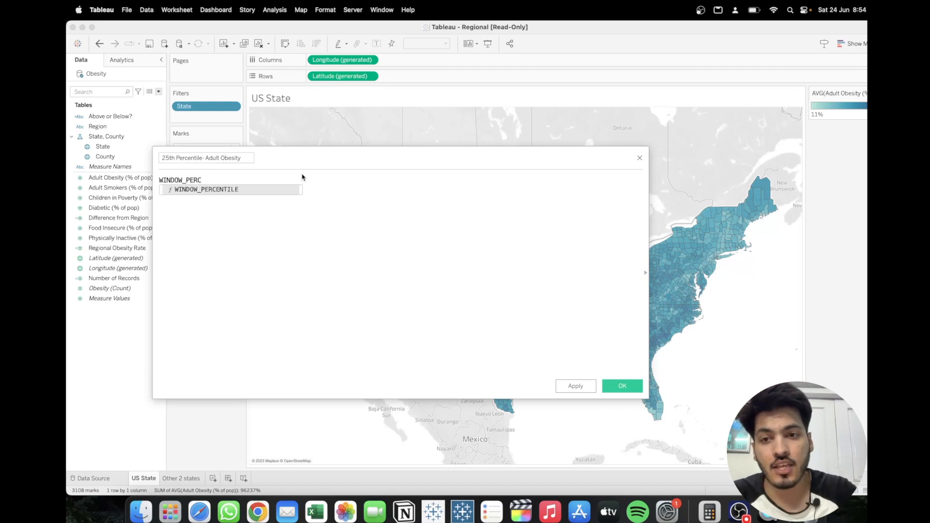
key(Return)
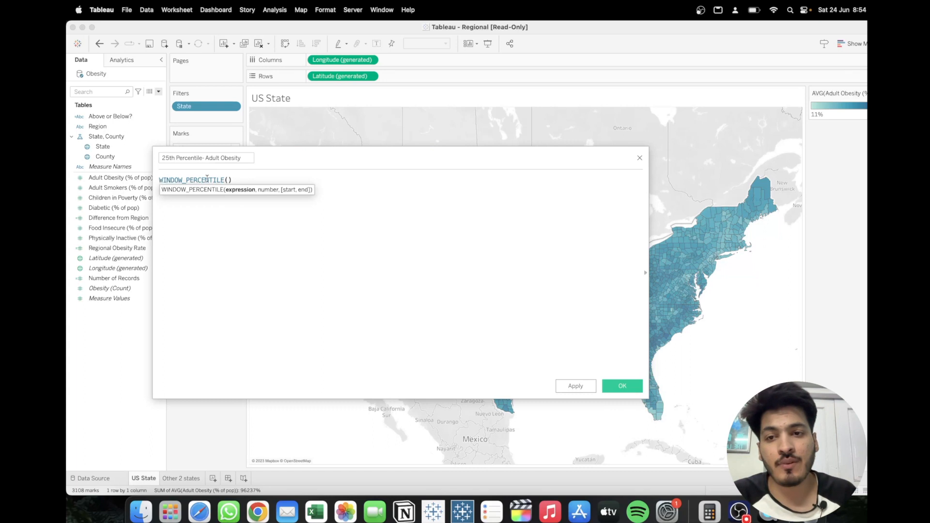
click(646, 273)
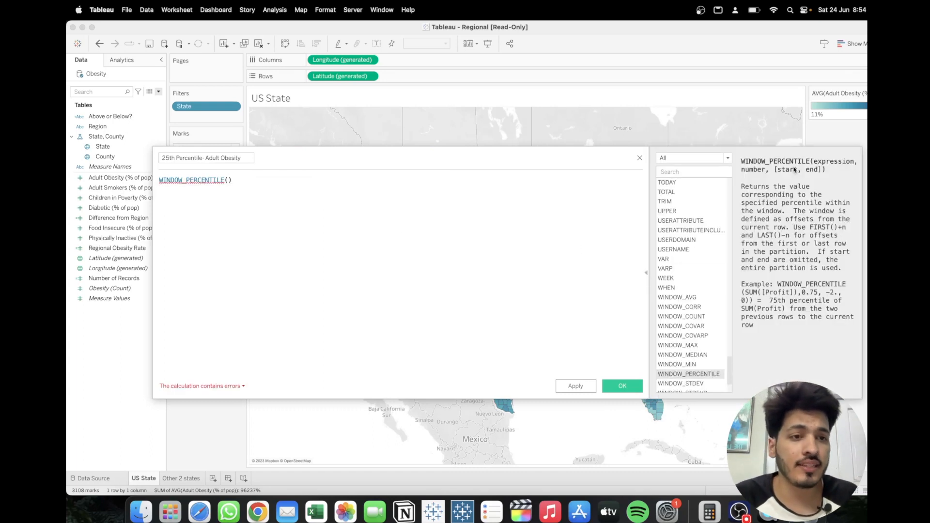
click(230, 180)
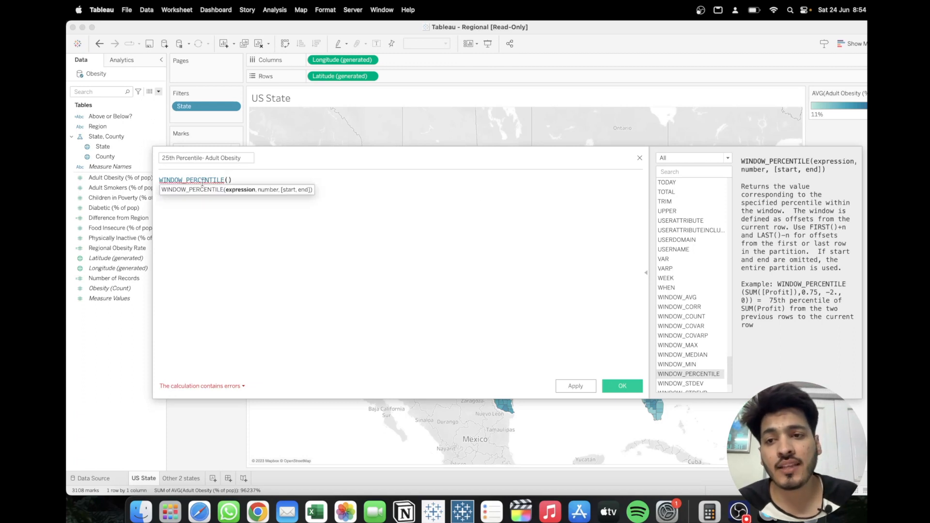
drag(120, 177, 229, 191)
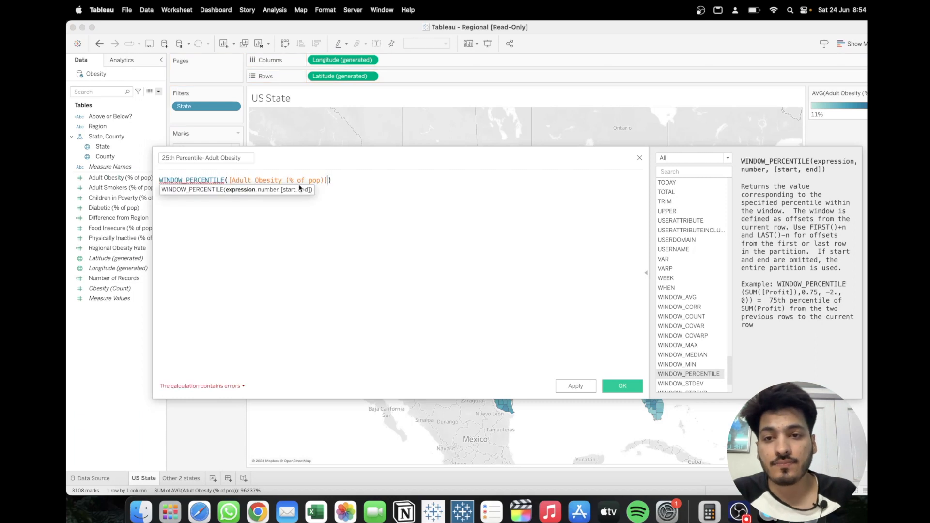
Wrap the obesity field in AVG, add 0.25 as the percentile argument, and save the calculated field.
click(231, 180)
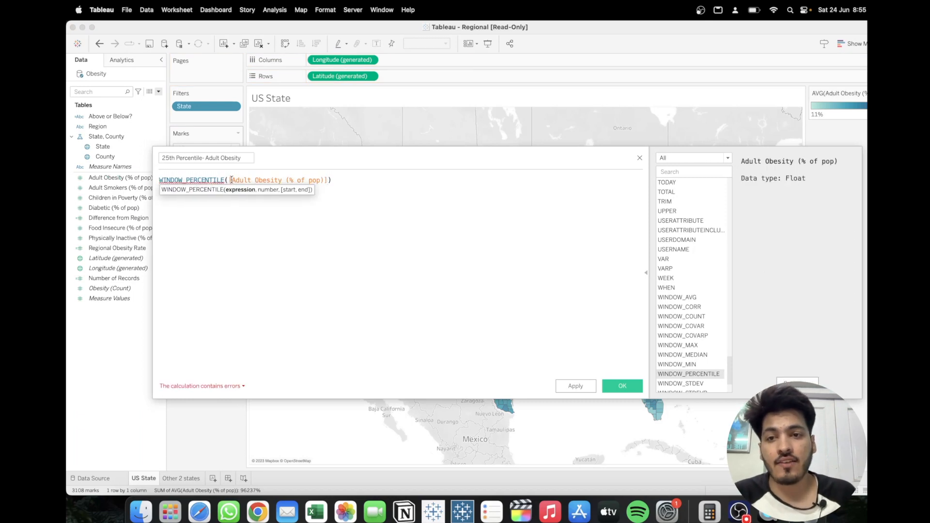
key(Left)
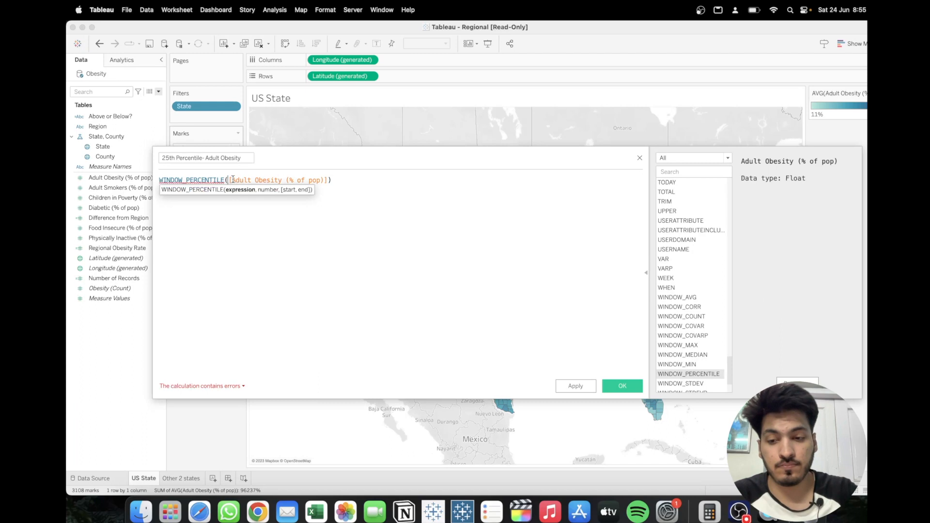
text(AVG()
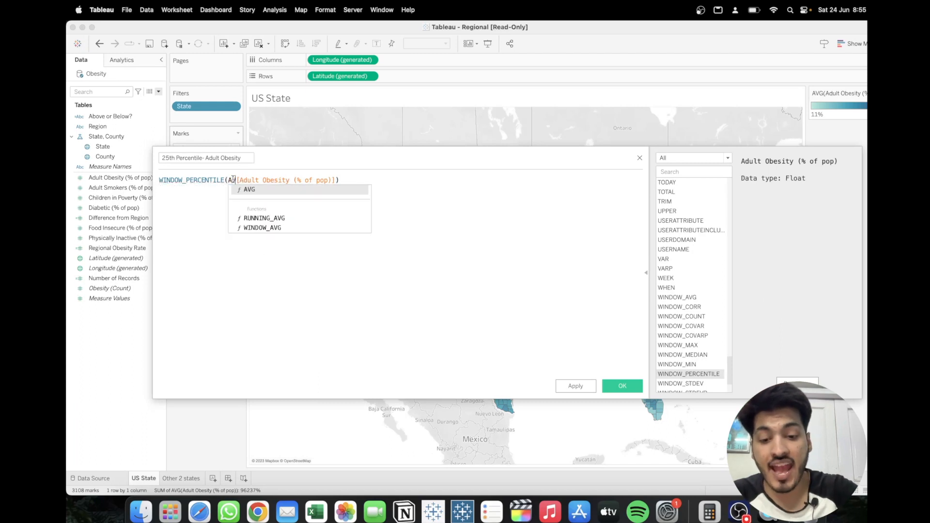
click(354, 181)
text())
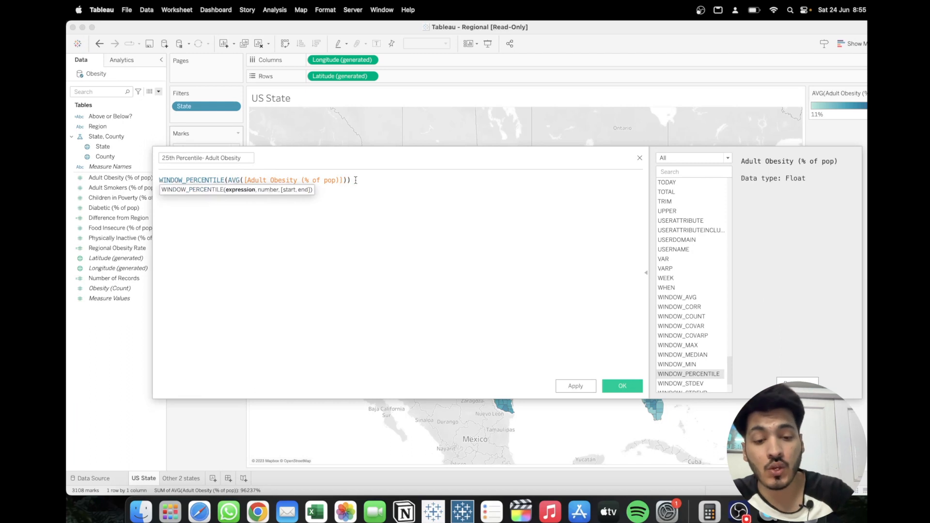
text(,)
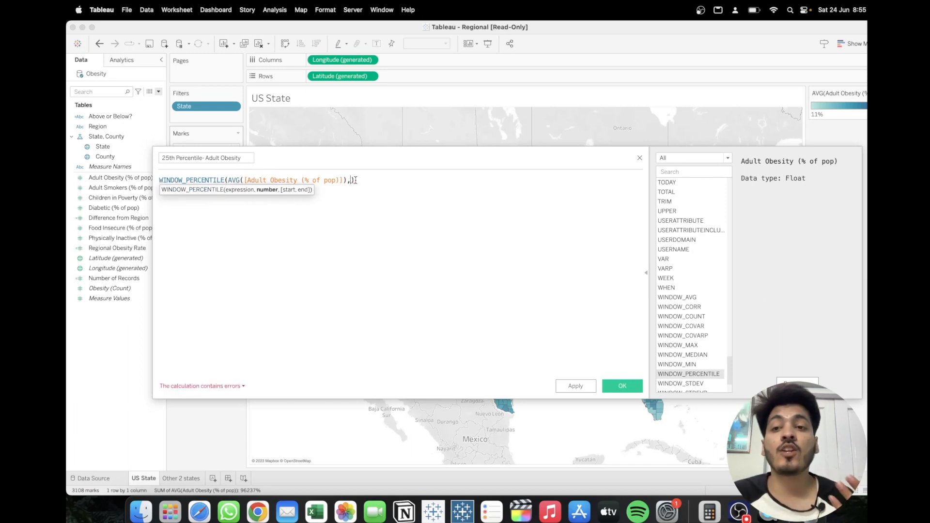
text(0.25)
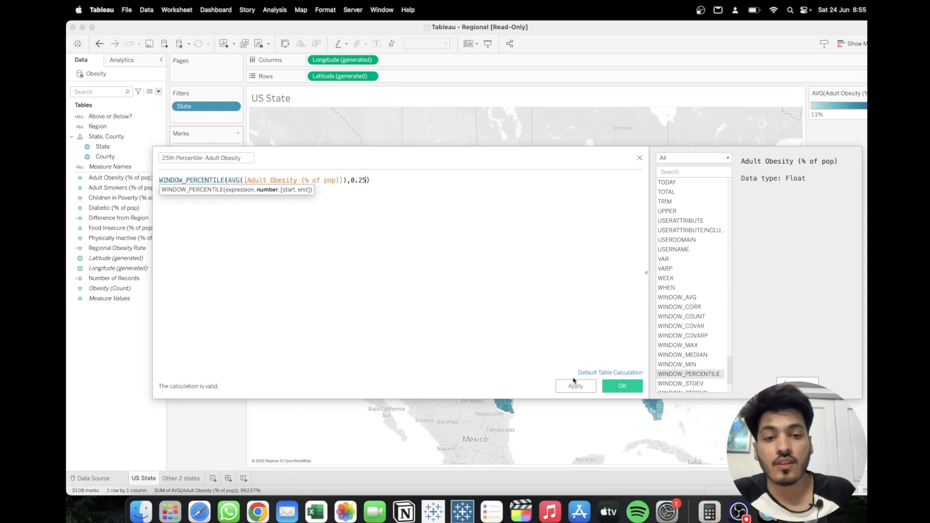
click(584, 387)
click(626, 386)
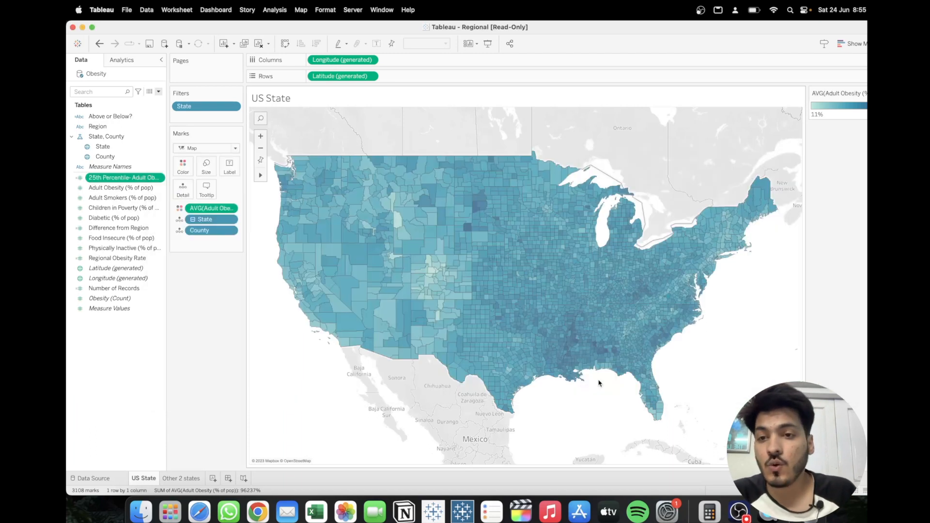
Duplicate the 25th Percentile- Adult Obesity field and change 25th to 75th in the copy's name.
right_click(160, 180)
click(179, 231)
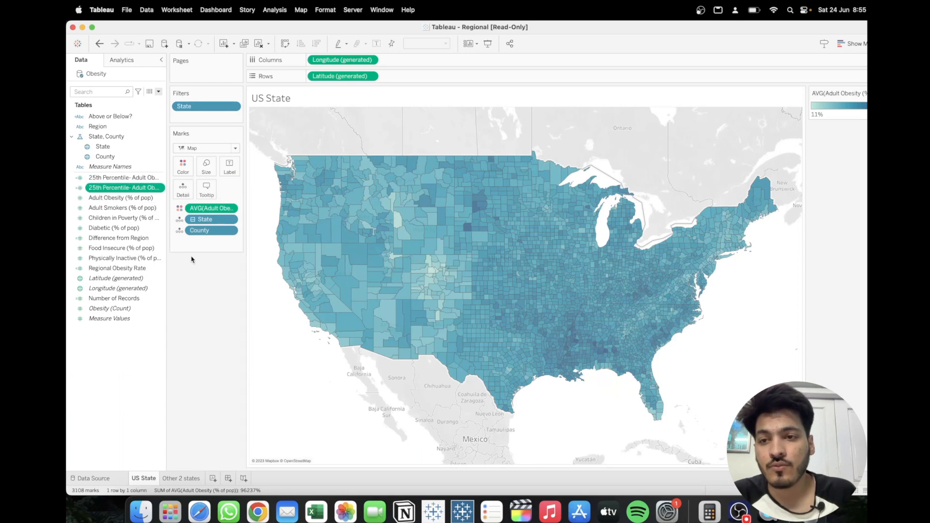
click(160, 191)
click(181, 231)
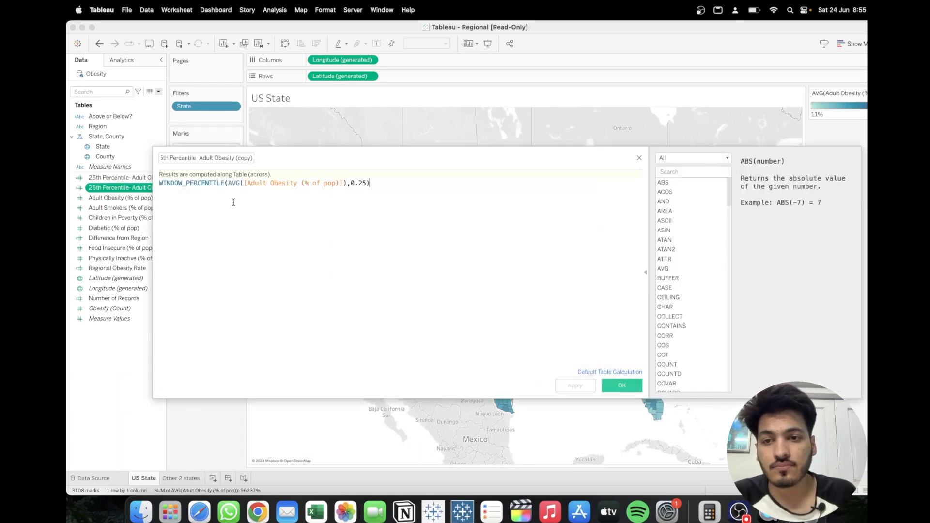
drag(165, 159, 154, 159)
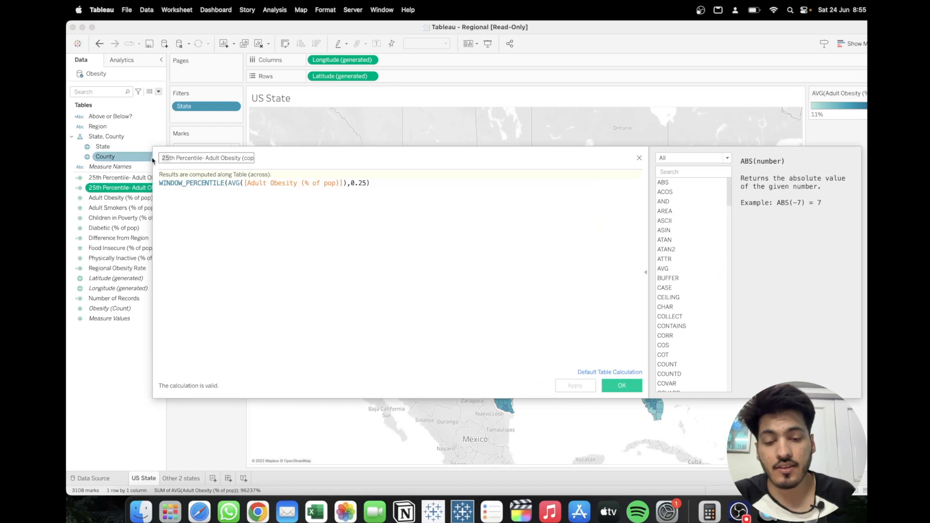
text(75)
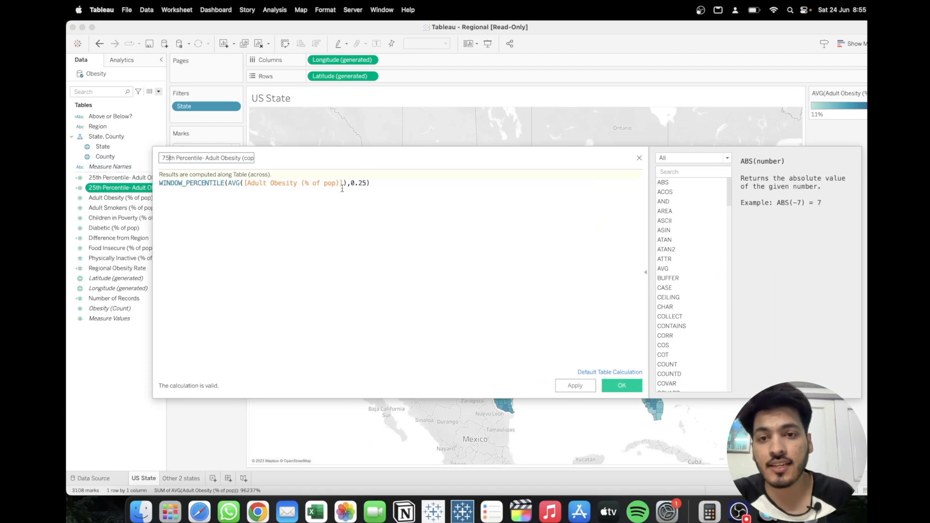
Set the percentile argument in the copied formula to 0.75 and save the field.
click(361, 185)
key(BackSpace)
text(7)
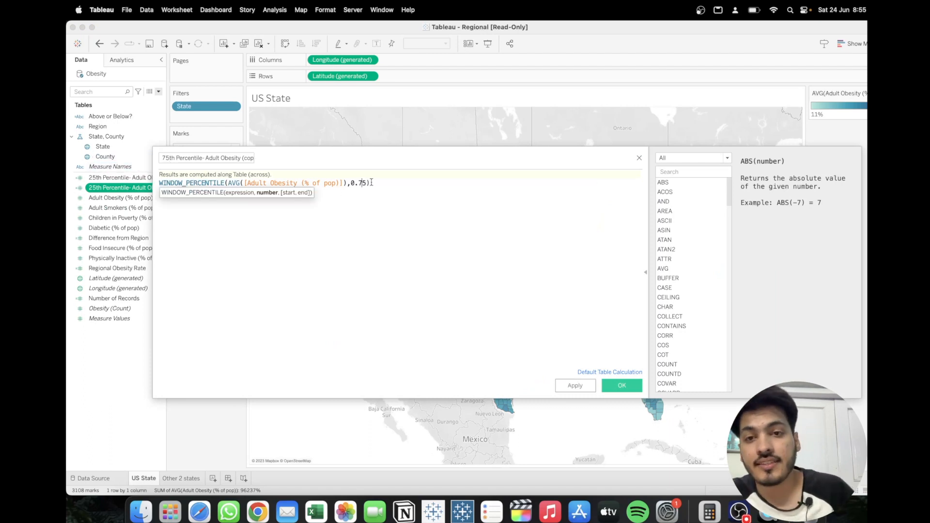
click(586, 386)
click(621, 385)
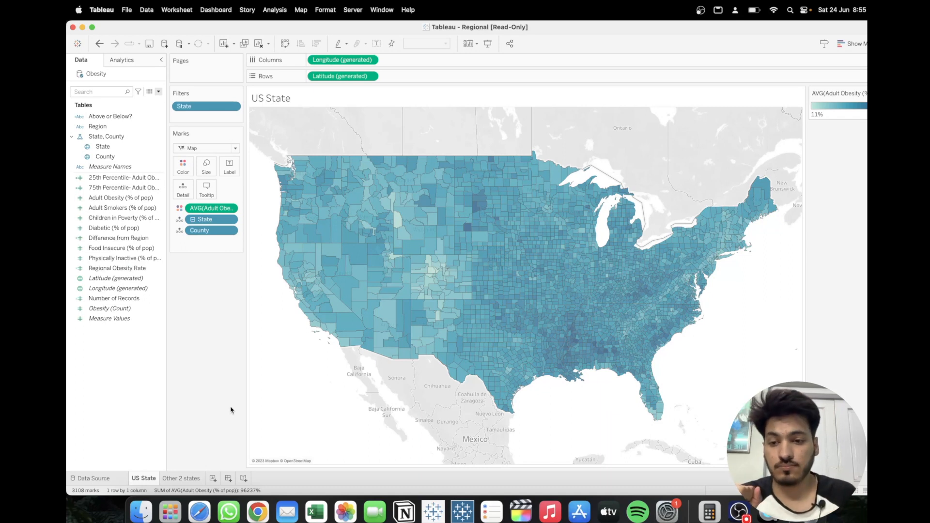
Add a new worksheet with State and County as columns and Adult Obesity (% of pop) as the text value.
click(213, 477)
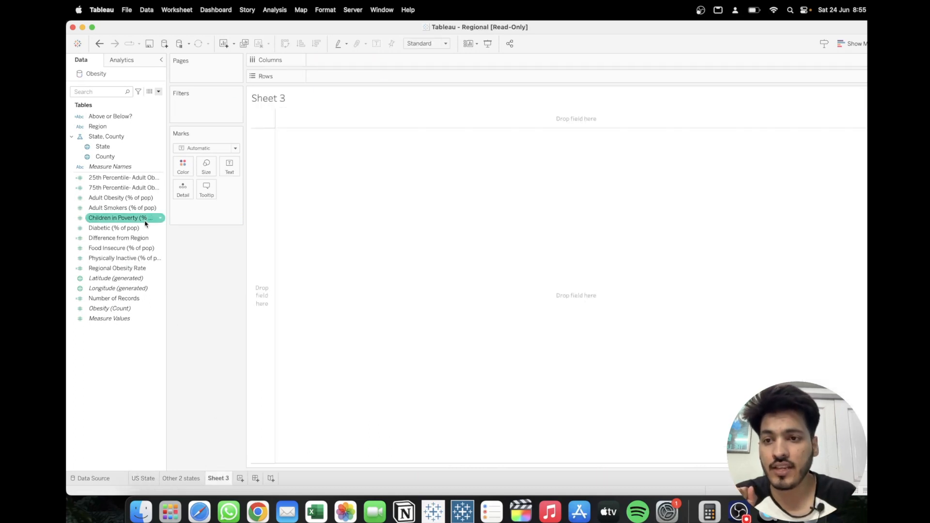
drag(115, 141, 317, 62)
click(315, 60)
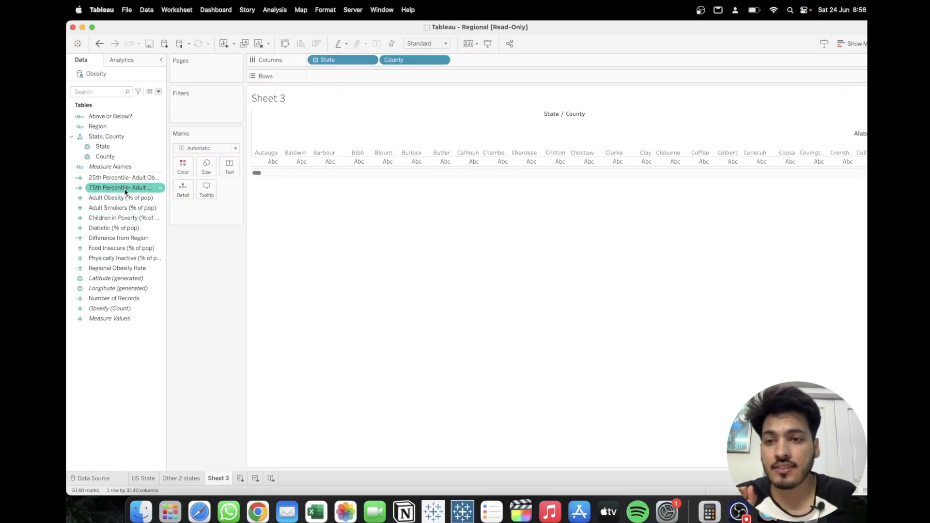
drag(124, 198, 229, 182)
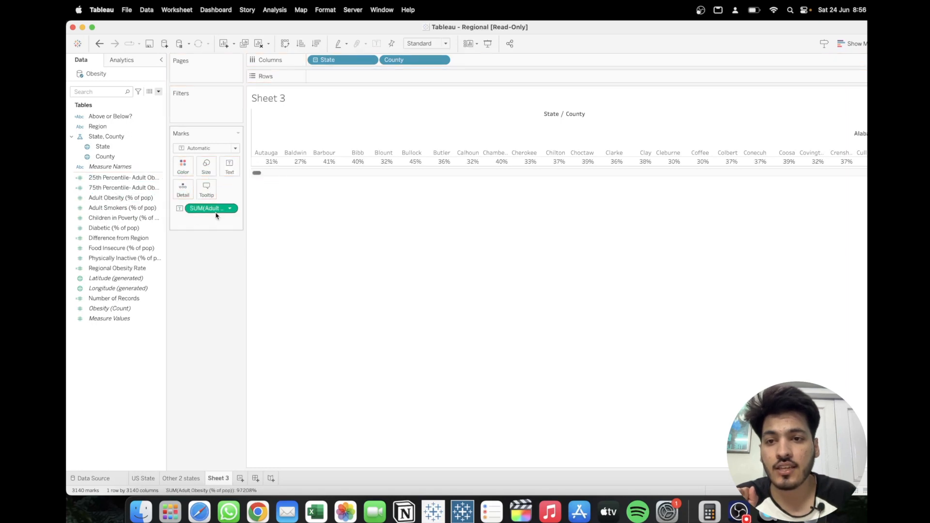
Aggregate Adult Obesity (% of pop) by average and add the 25th and 75th Percentile- Adult Obesity fields as text values.
click(230, 208)
mouse_move(260, 245)
mouse_move(273, 296)
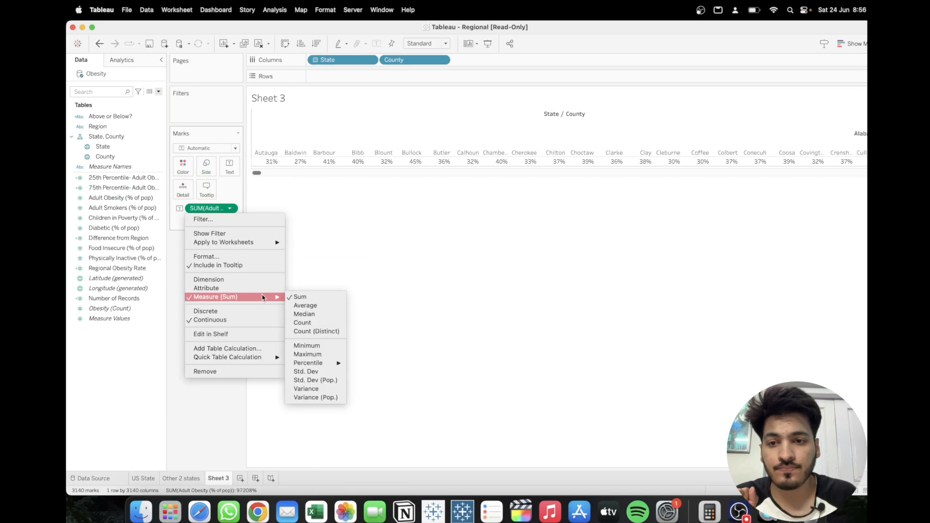
click(322, 305)
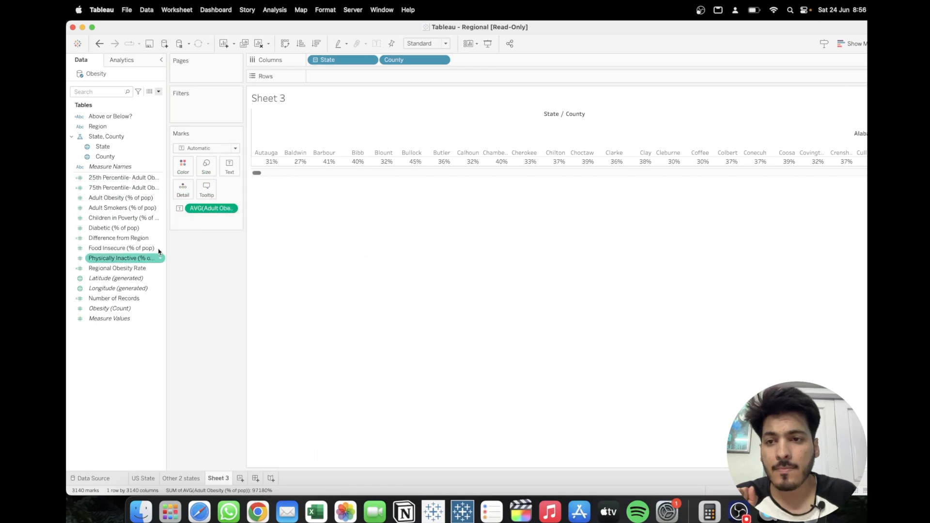
drag(121, 178, 228, 168)
drag(131, 187, 233, 173)
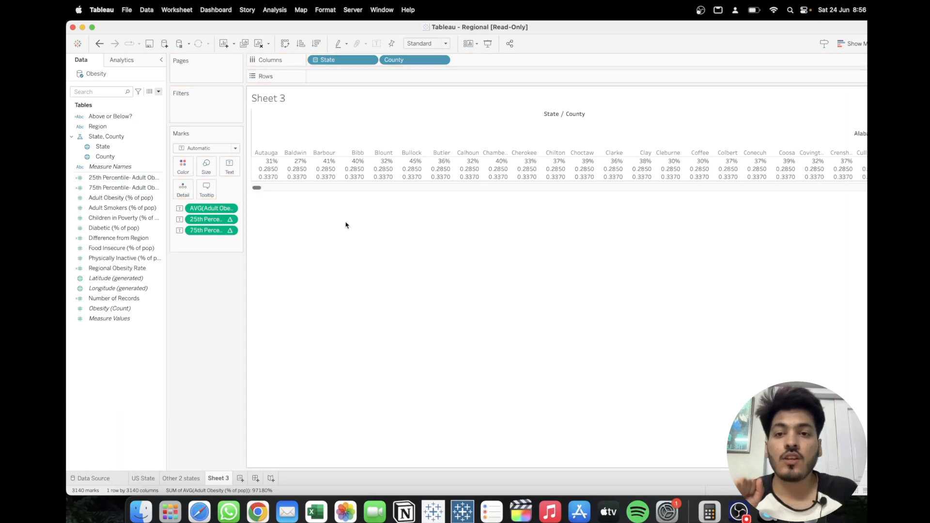
Examine Autauga County's obesity and percentile values in Sheet 3, comparing them with the county map on the US State sheet.
mouse_move(274, 172)
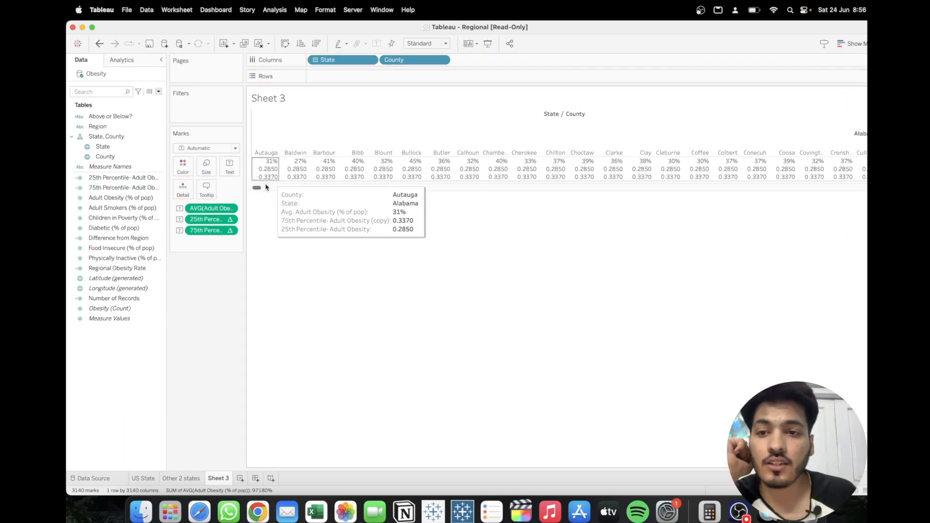
click(151, 478)
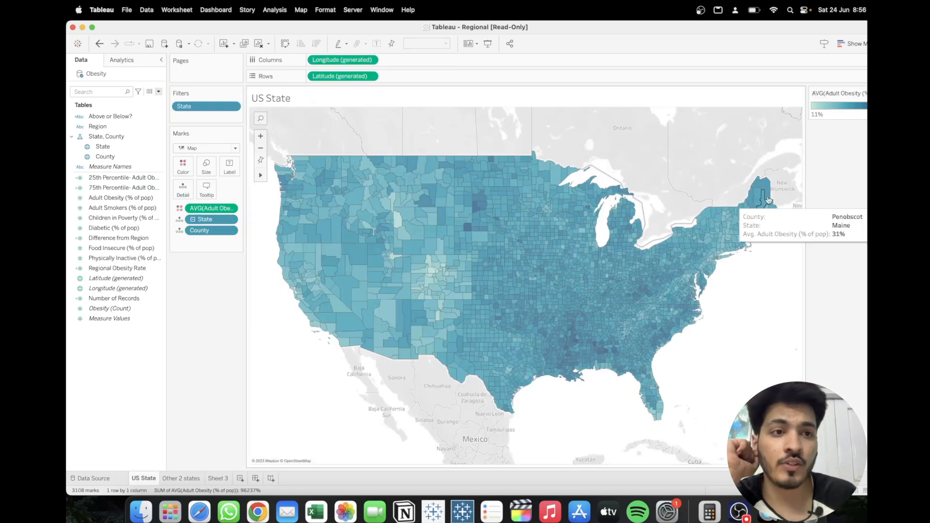
click(227, 479)
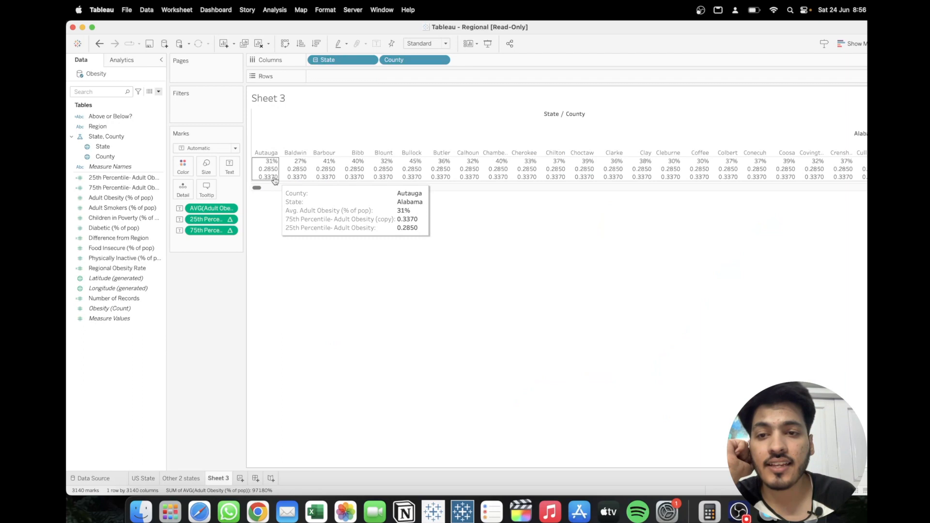
Try removing the average adult obesity value from Sheet 3, and check the percentile values against the US State map.
drag(211, 208, 247, 234)
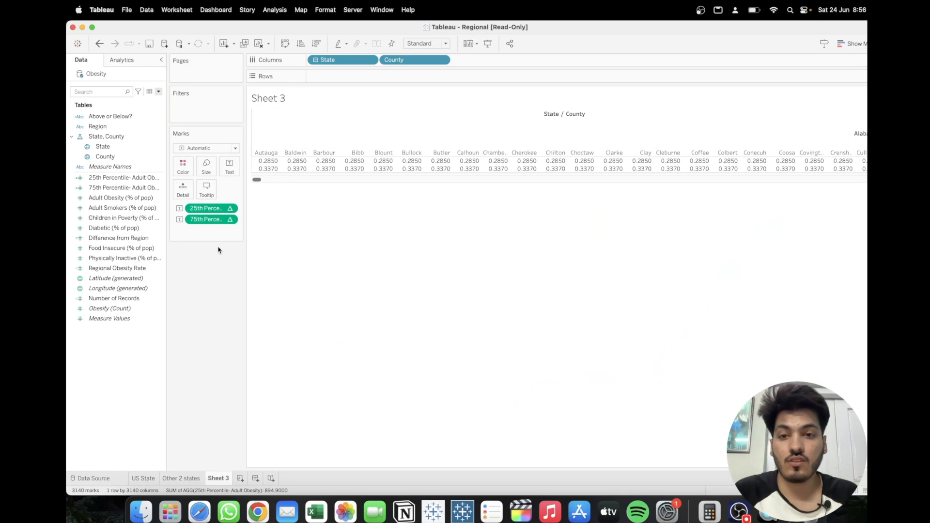
click(145, 478)
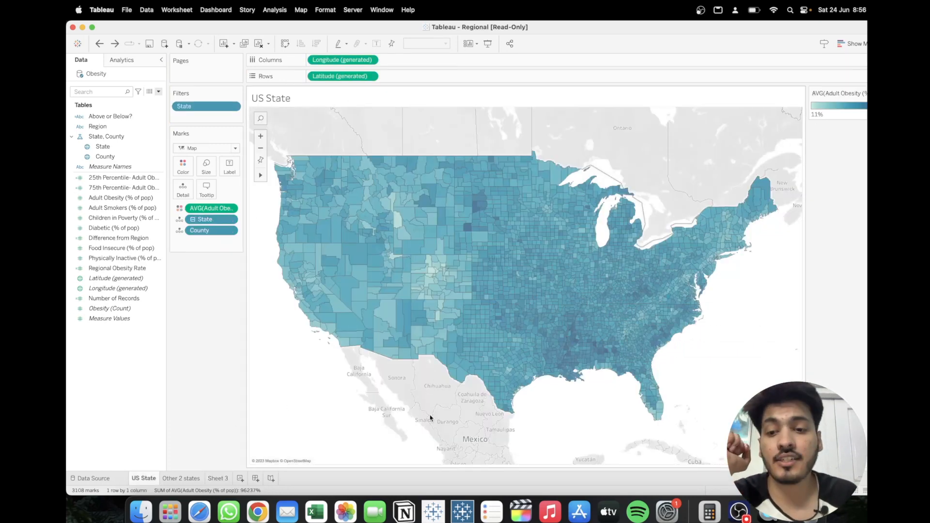
click(218, 479)
mouse_move(270, 172)
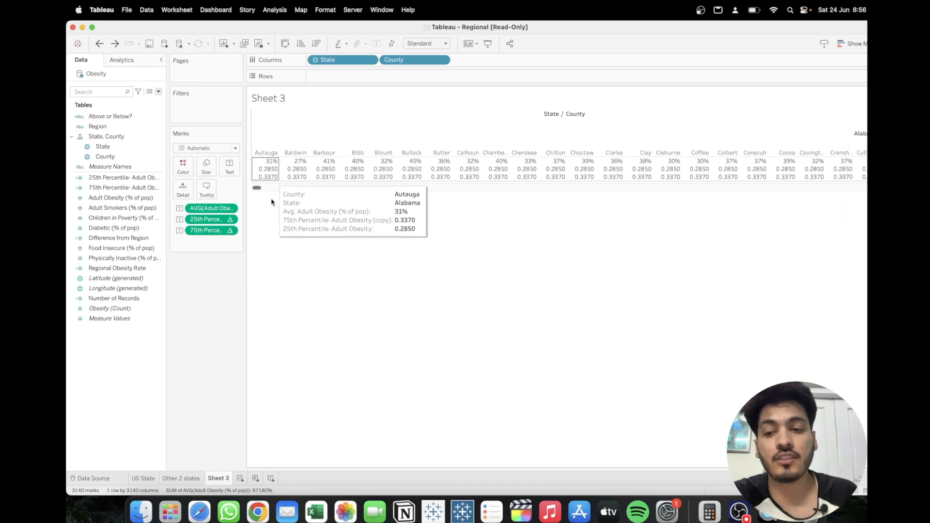
On the US State sheet, create a calculated field named Food Insecurity-Bivariate, keeping the field list uncovered.
click(145, 480)
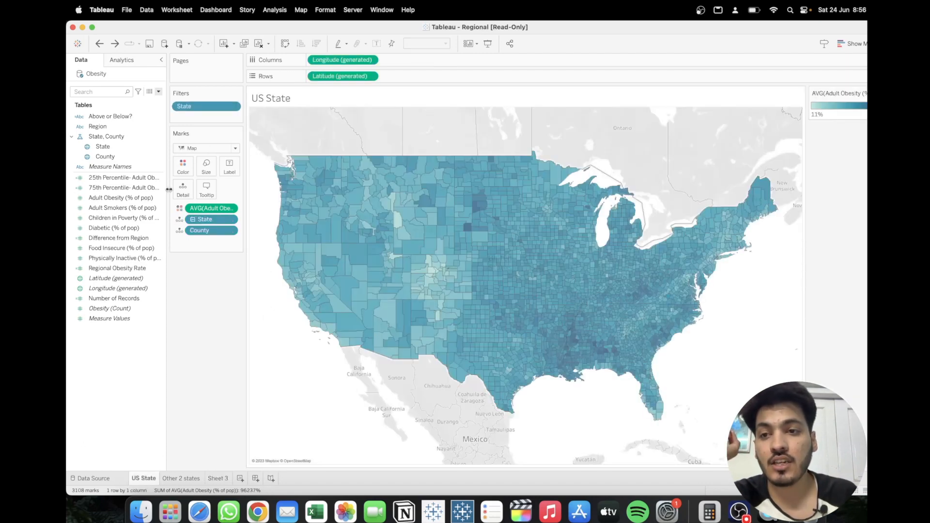
click(158, 92)
click(129, 102)
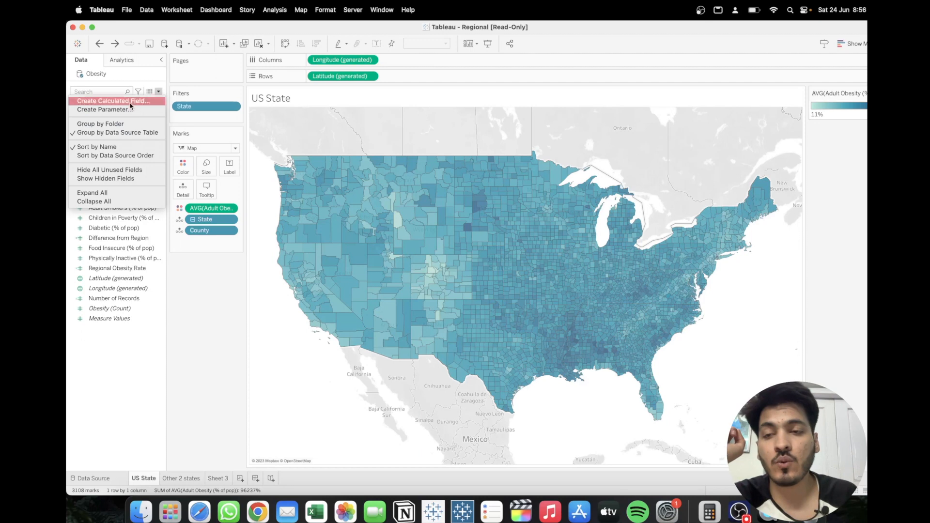
text(Food Insecurity-Bivariate)
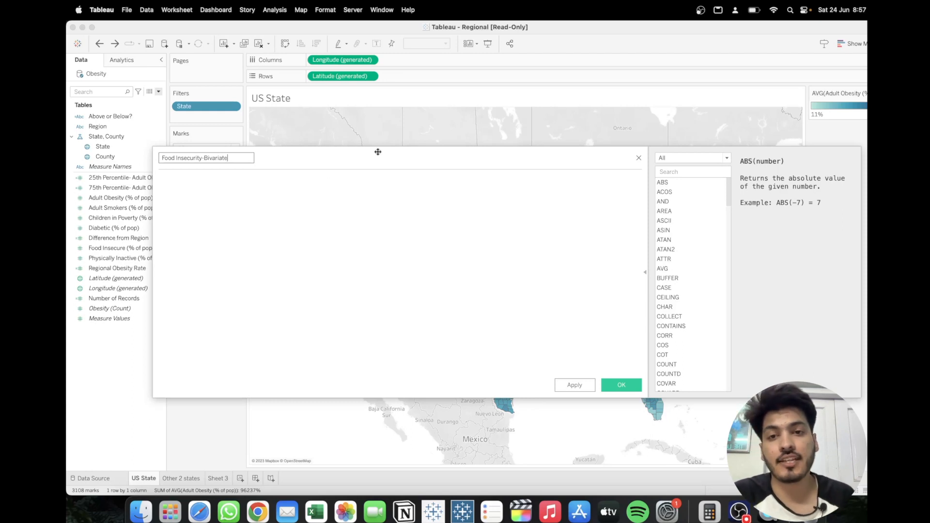
drag(378, 152, 475, 149)
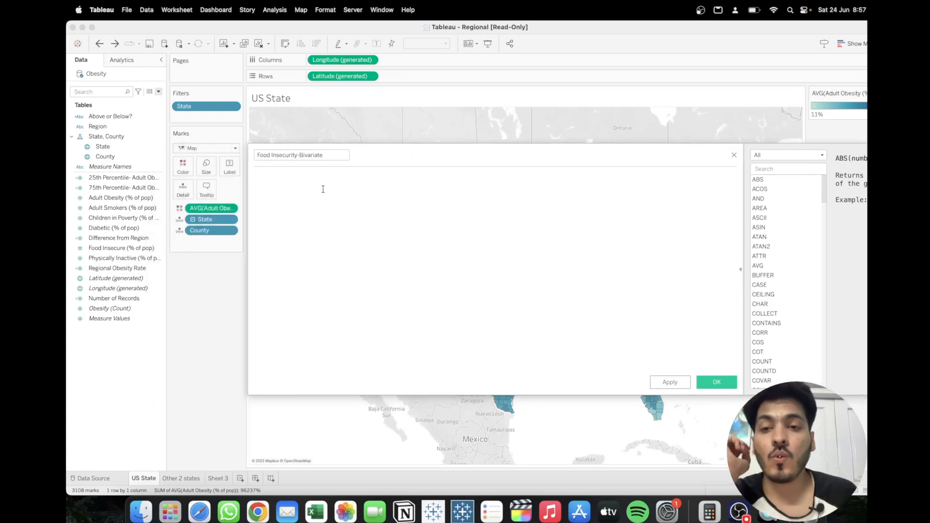
Begin the formula with an IF condition testing whether average Adult Obesity (% of pop) is less than 25th Percentile- Adult Obesity.
text(if)
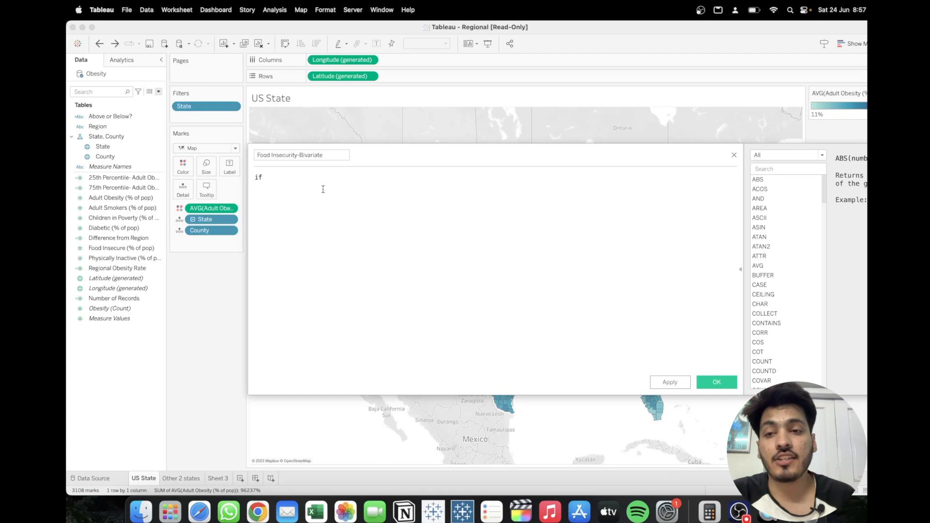
drag(119, 198, 278, 182)
text(avg([Adult Obesity (% of pop)
click(397, 176)
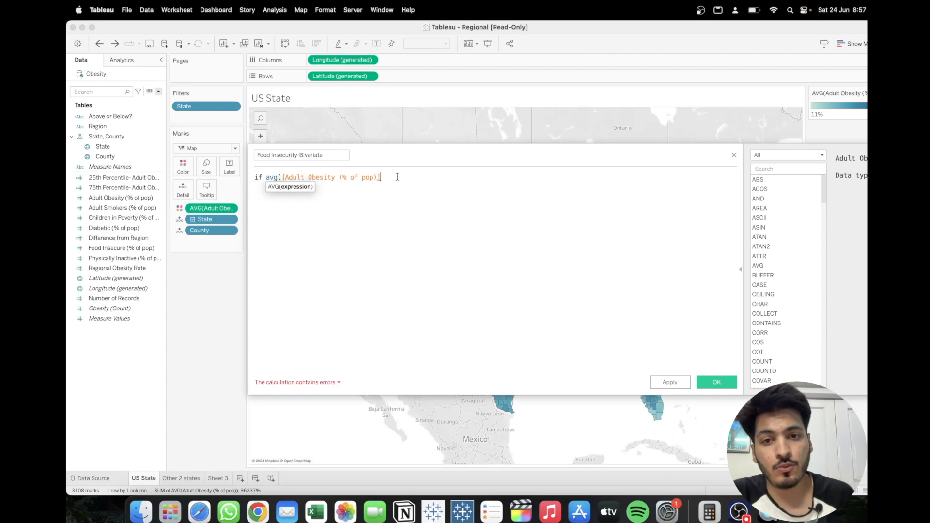
text()<)
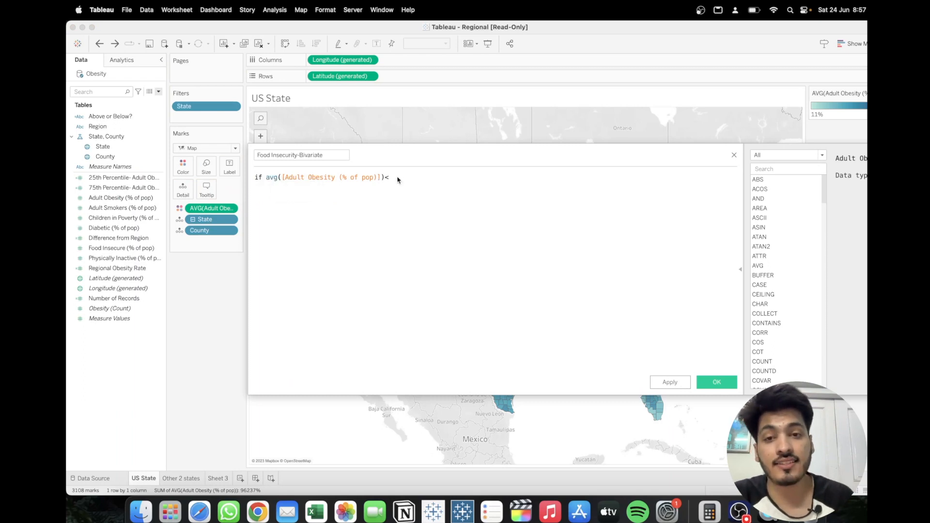
drag(123, 177, 443, 185)
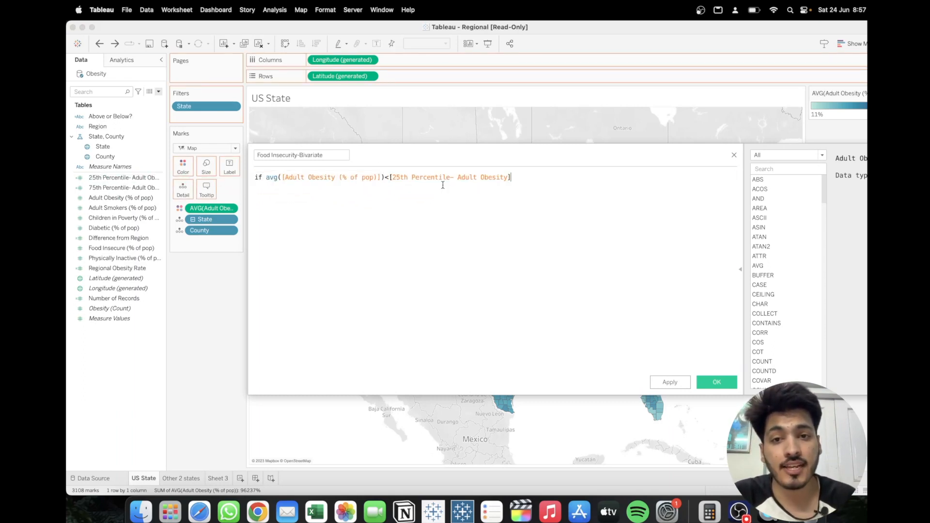
key(Return)
text(and)
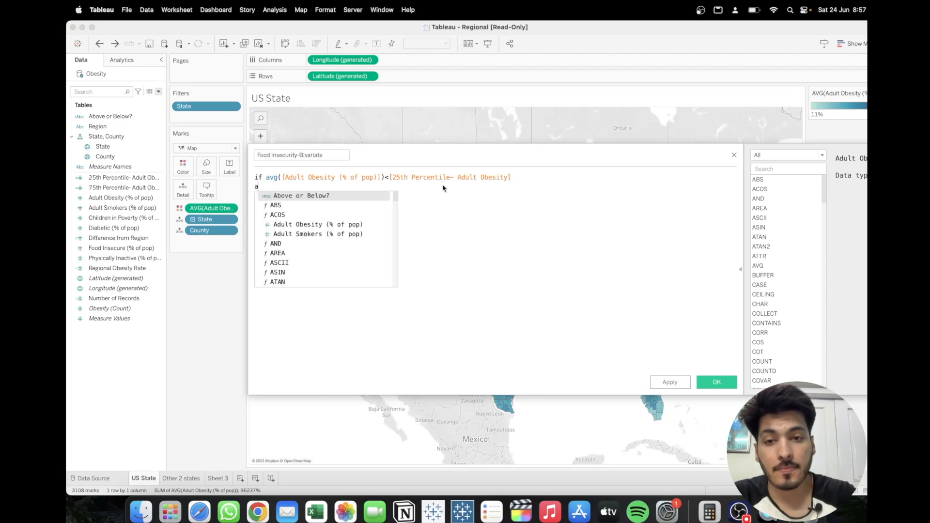
key(BackSpace)
key(BackSpace)
key(BackSpace)
key(BackSpace)
key(BackSpace)
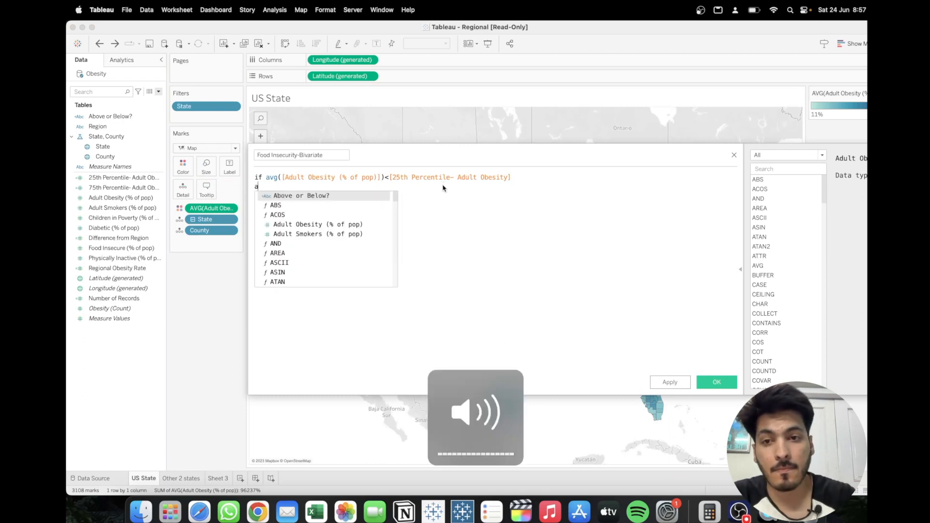
Make the first condition of the formula return "low".
text(the)
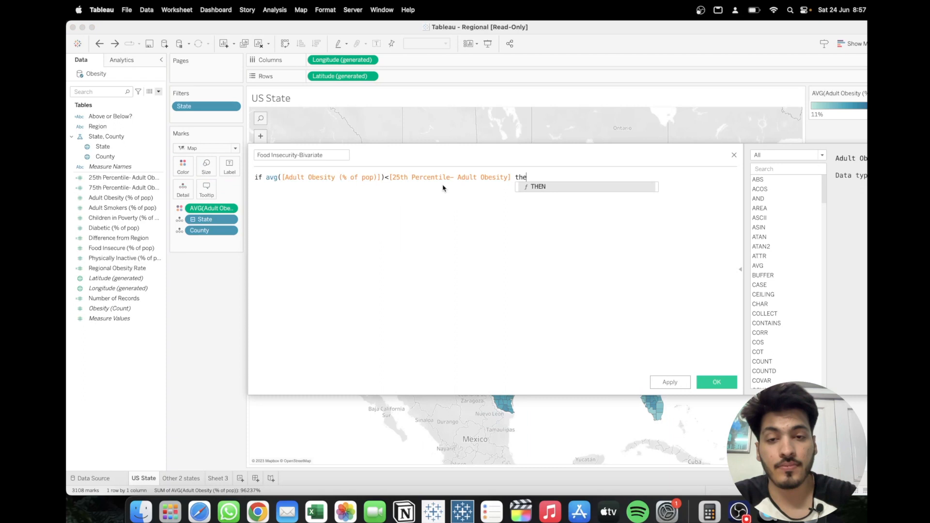
text(n "low")
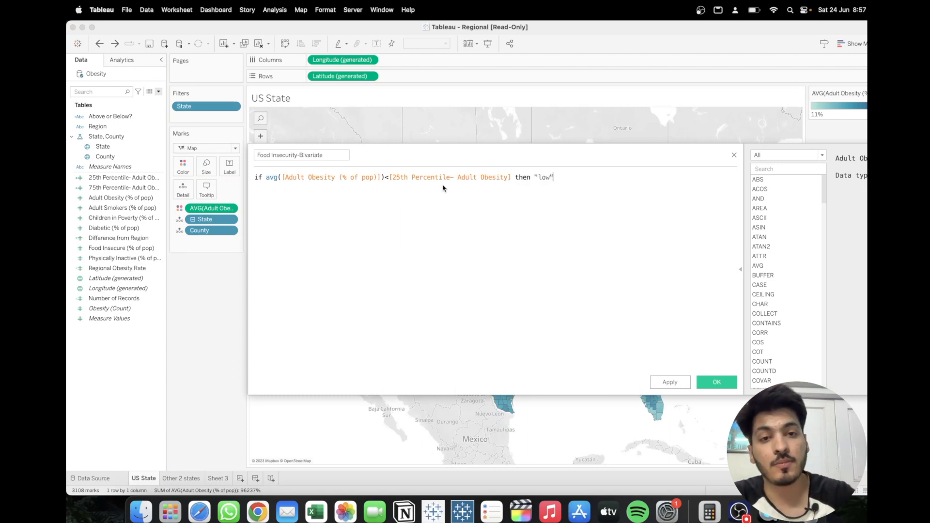
key(Return)
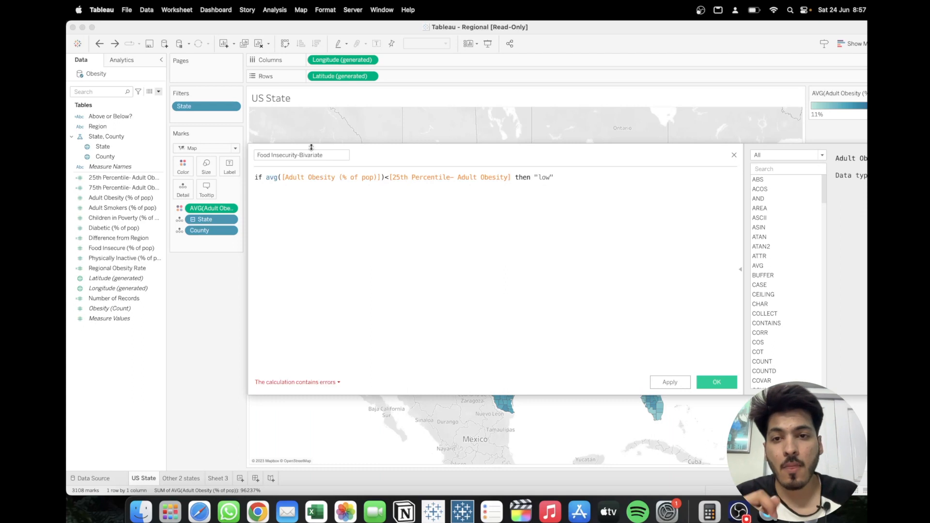
Rename the calculated field as Adult Obesity-Bivariate.
drag(297, 154, 244, 158)
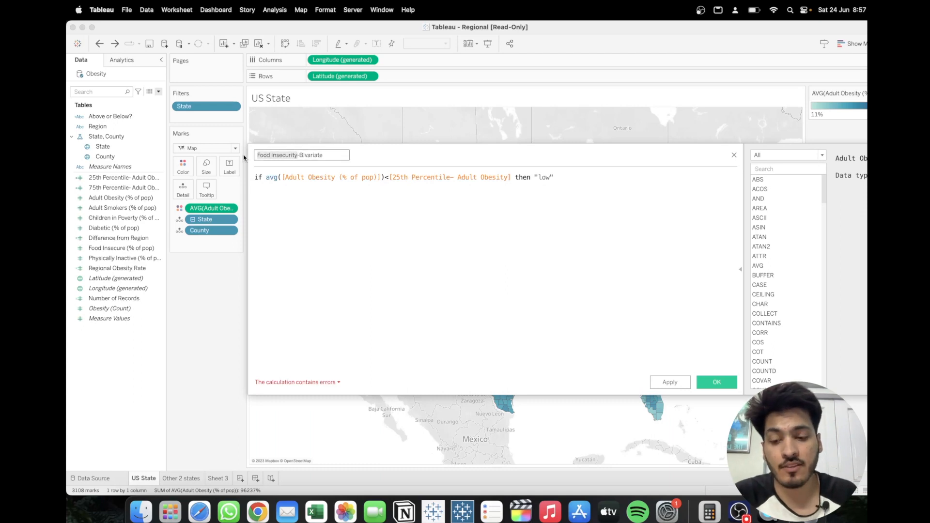
text(Adult O)
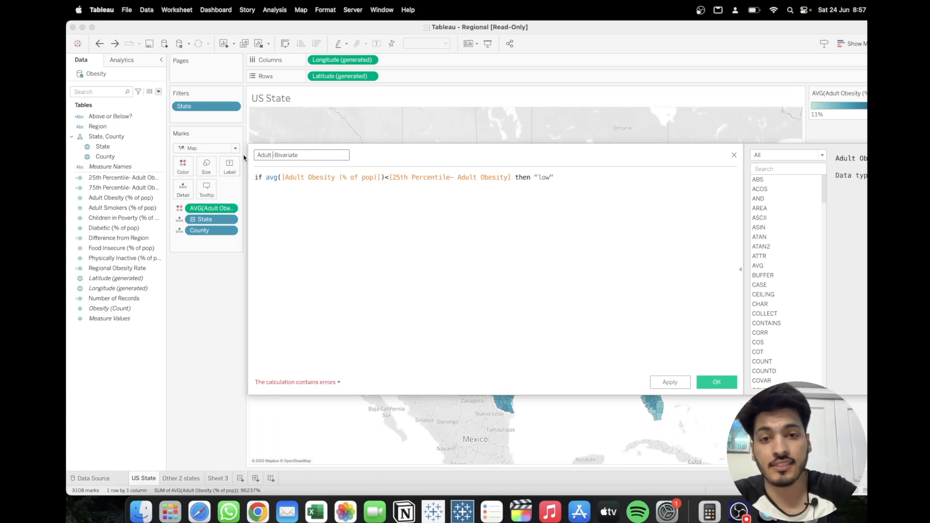
text(besity)
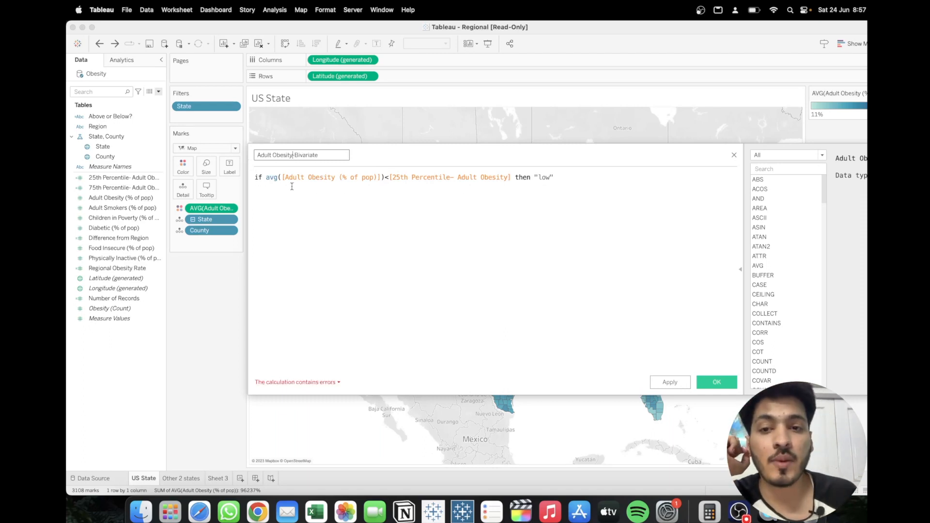
Add an ELSEIF line to the formula with a less-than comparison on the average of Adult Obesity (% of pop).
click(577, 179)
key(Return)
text(elseif )
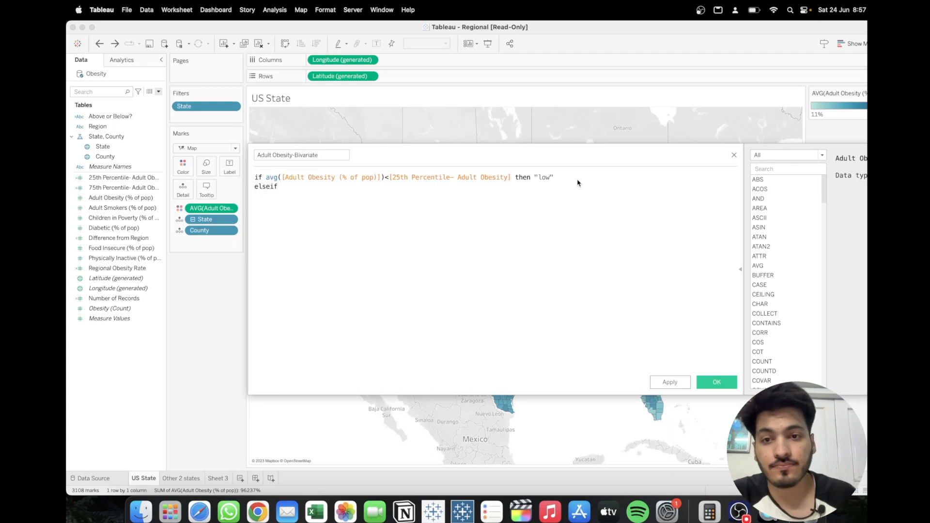
text(avg(adul)
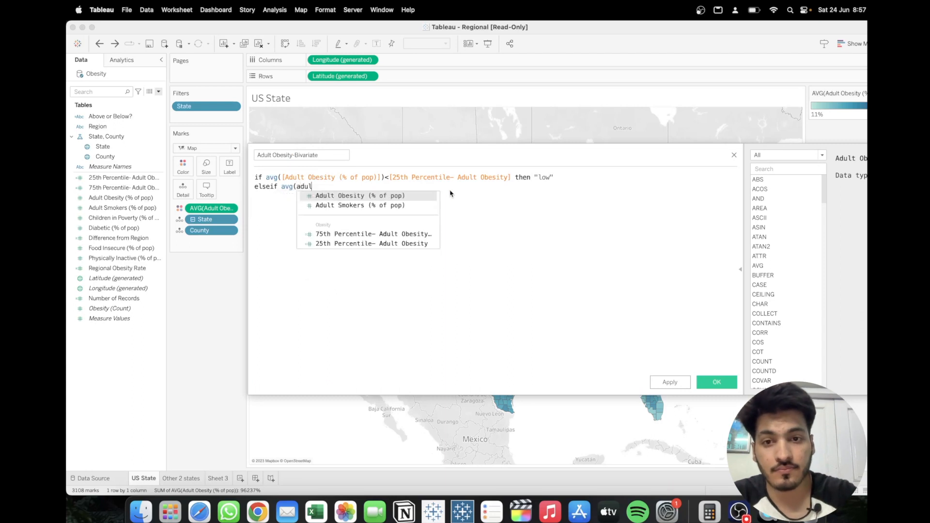
key(Return)
text())
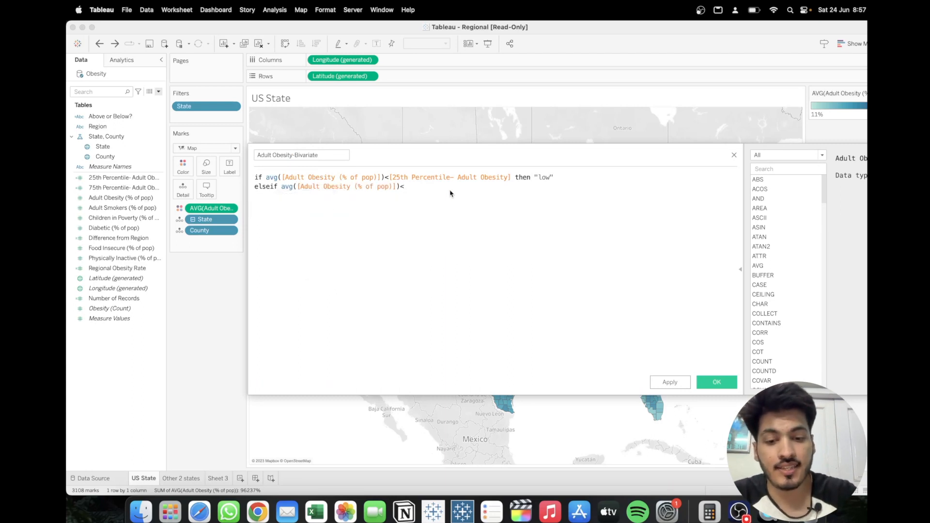
Complete the ELSEIF comparison with the 75th Percentile- Adult Obesity (copy) field, keeping it on the same line.
key(BackSpace)
key(BackSpace)
drag(124, 187, 430, 203)
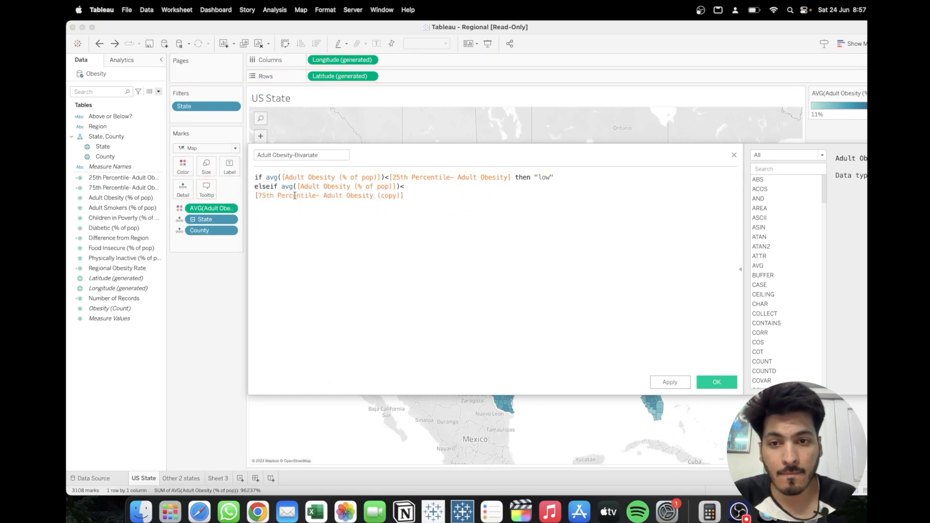
click(254, 196)
key(BackSpace)
key(Return)
key(BackSpace)
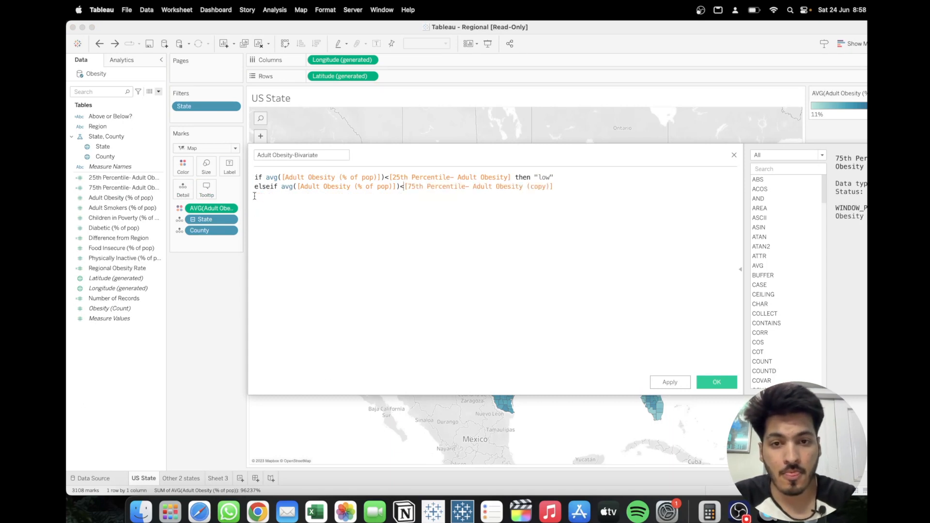
Return "medium" for the ELSEIF condition and "high" otherwise, and close the formula with END.
text(then)
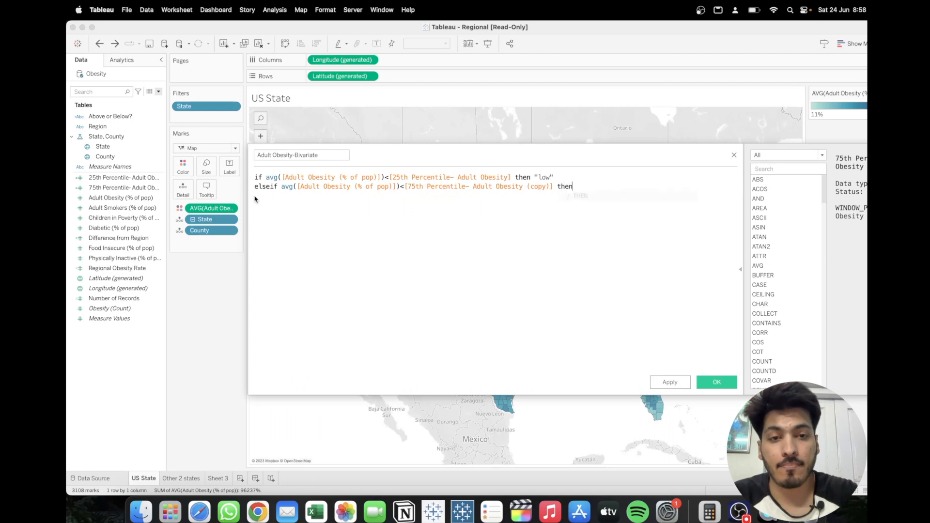
text( "medium" else)
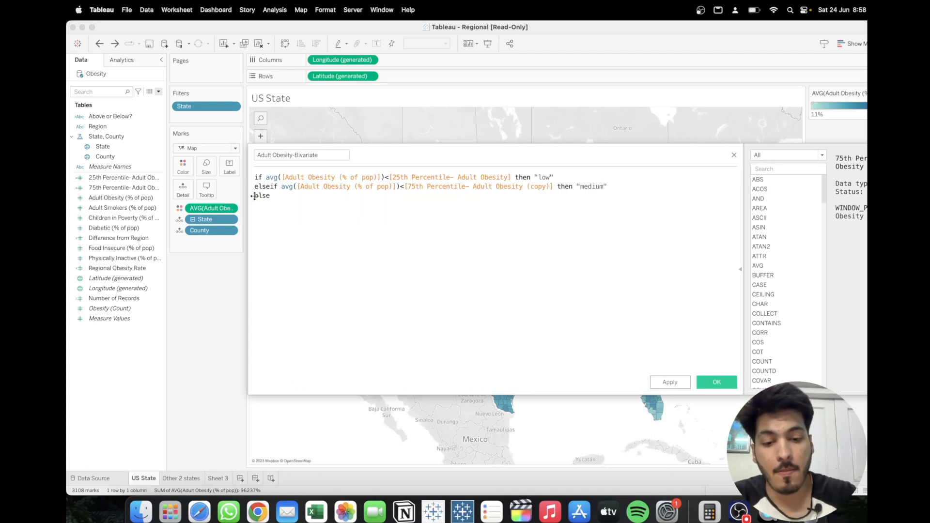
text( "high")
key(Return)
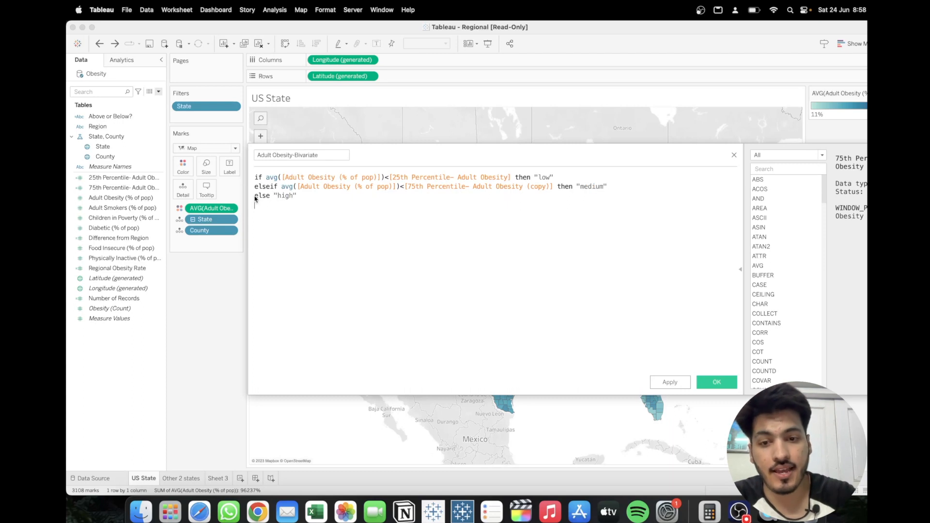
text(end)
click(457, 291)
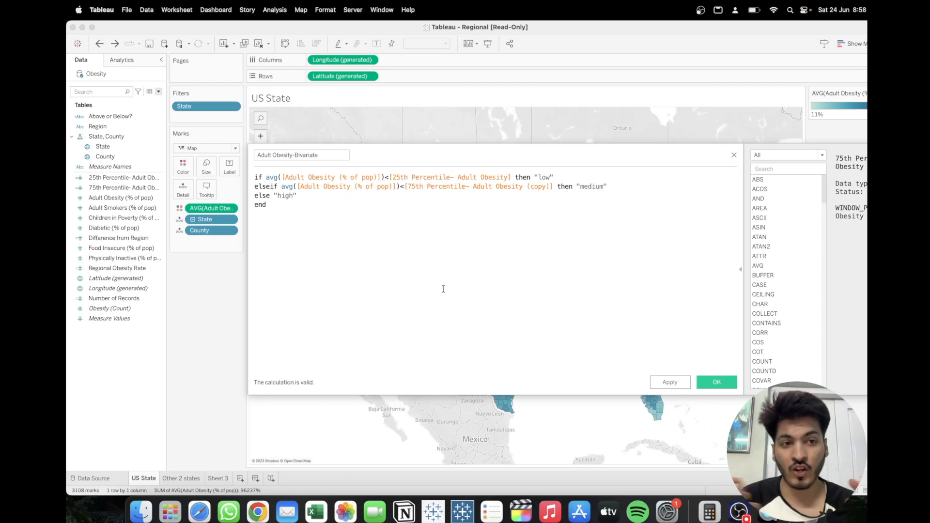
drag(510, 151, 434, 161)
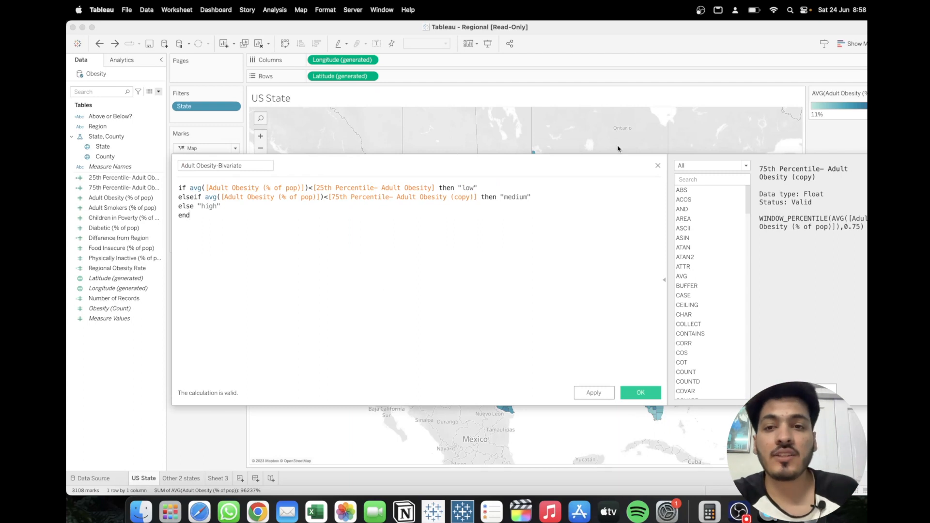
Add the comment "// dividing data into equal parts" as the first line of the Adult Obesity-Bivariate formula.
drag(501, 163, 509, 291)
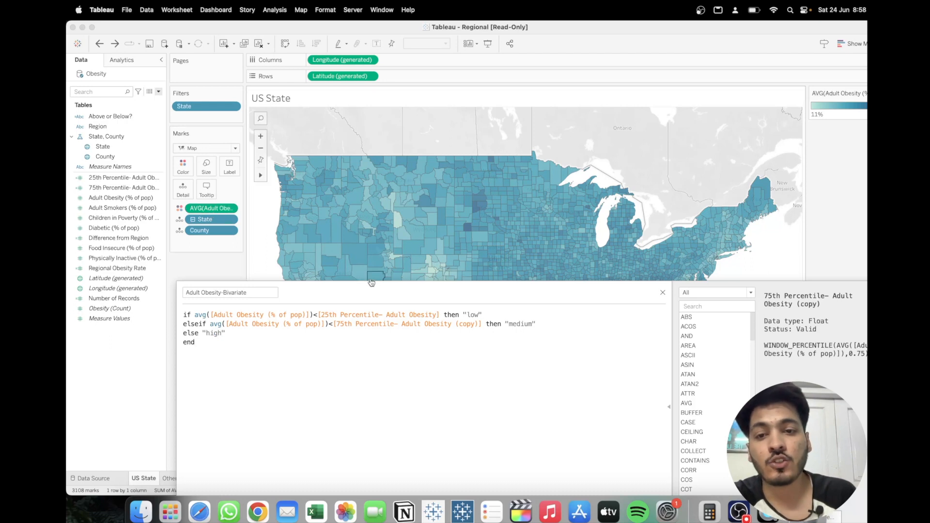
drag(398, 292, 384, 230)
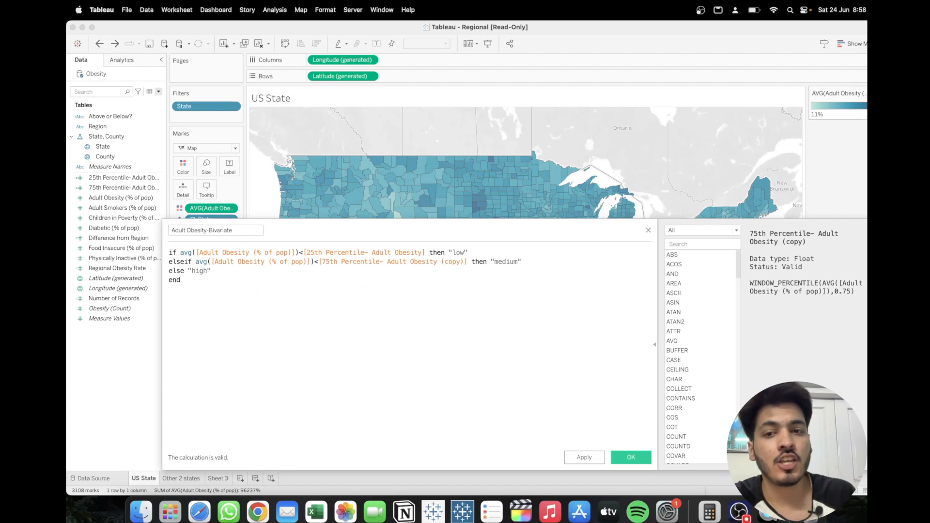
click(170, 253)
key(Return)
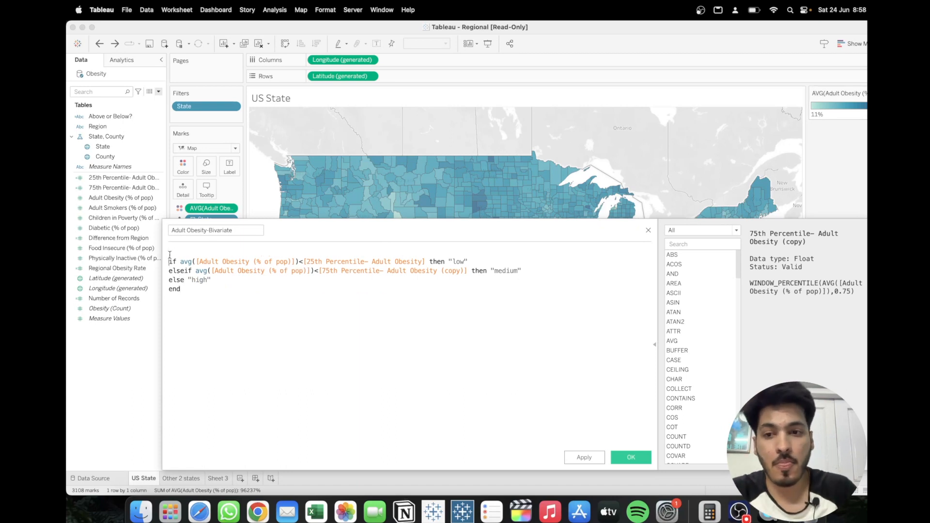
text(//)
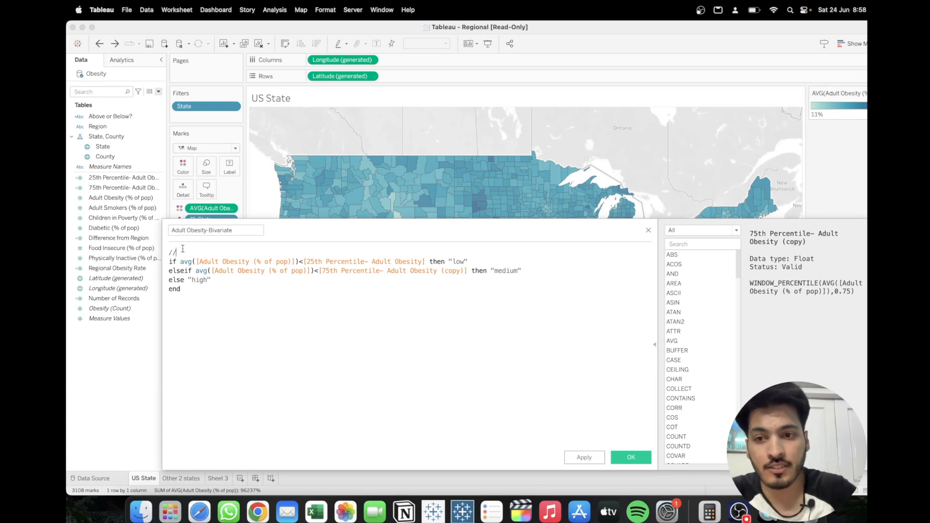
text( dividing data into)
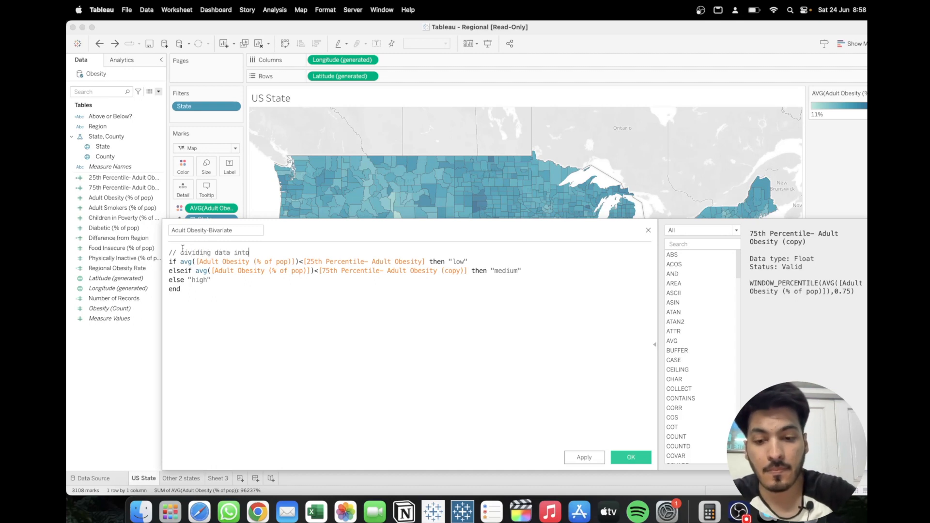
text( 3 equal parts)
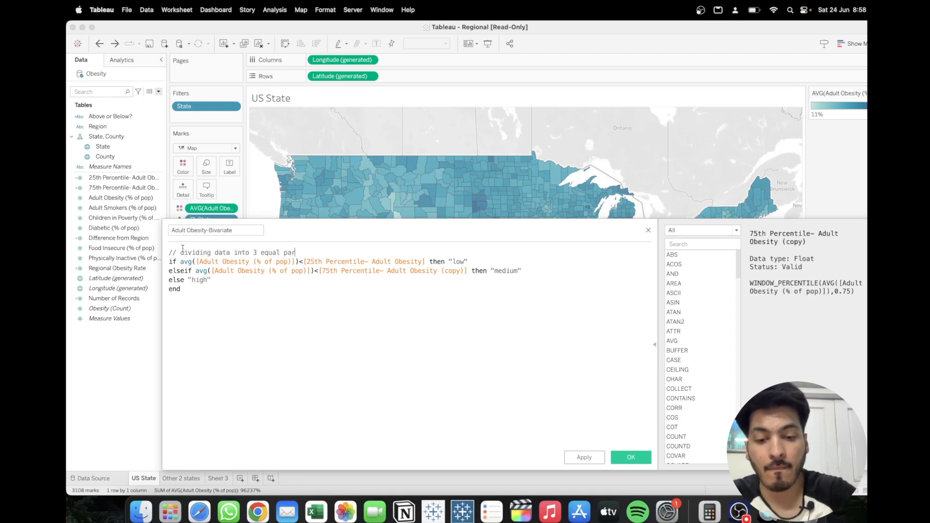
click(259, 252)
key(BackSpace)
key(BackSpace)
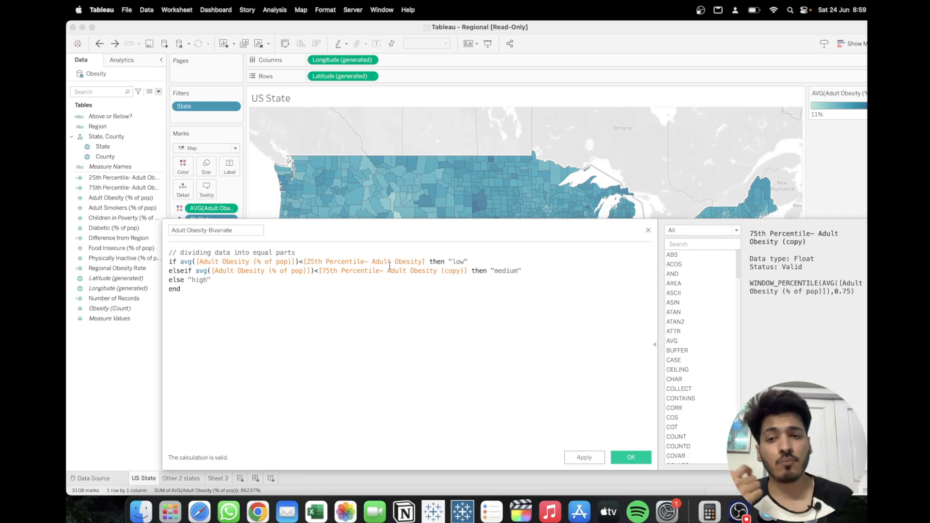
Review the "low", "medium" and "high" results in the formula and save the Adult Obesity-Bivariate calculated field.
drag(461, 260, 452, 260)
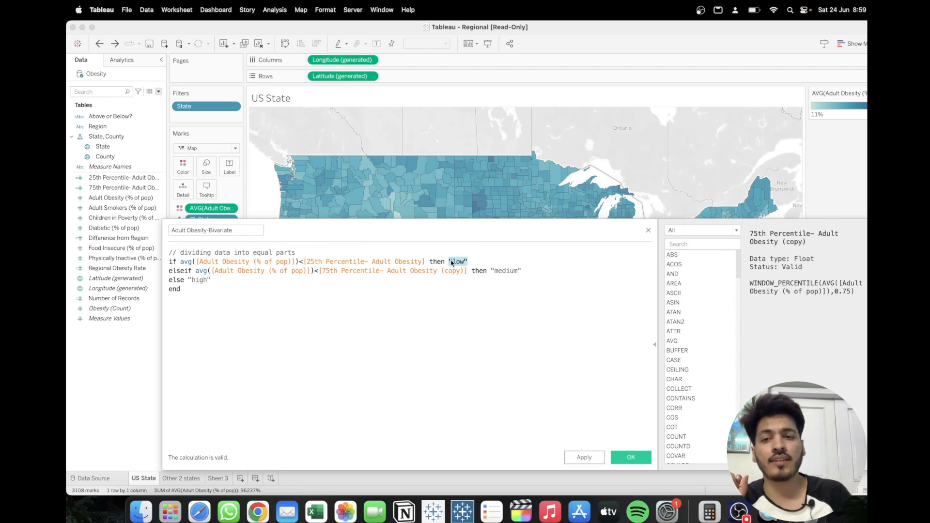
click(293, 284)
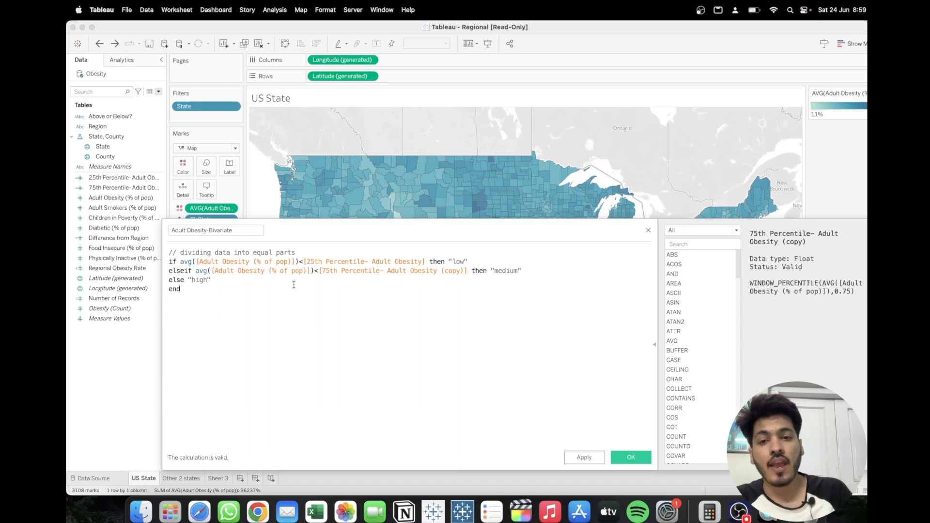
drag(530, 270, 491, 270)
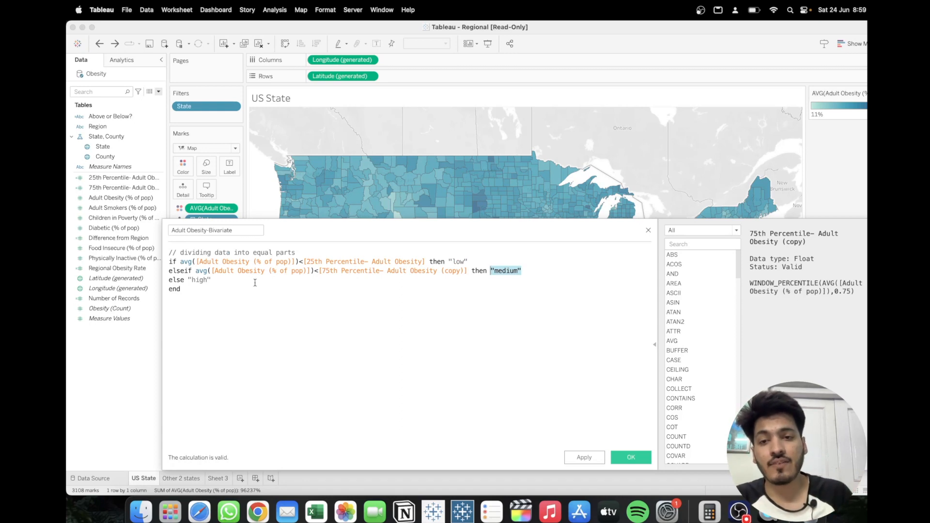
click(233, 279)
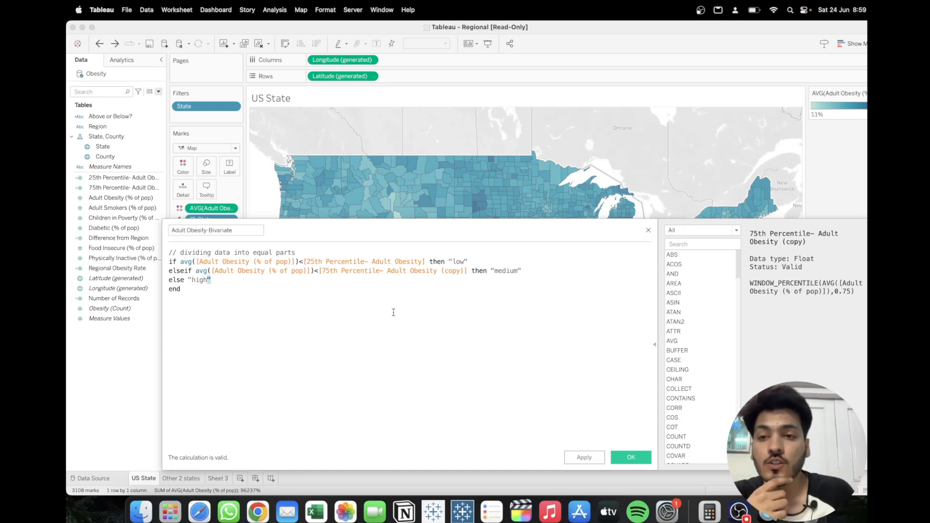
click(583, 457)
click(631, 457)
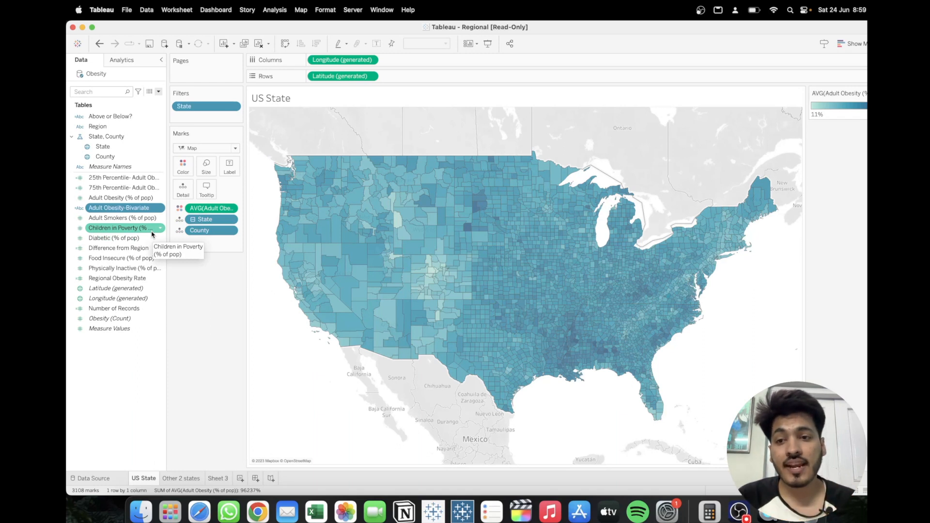
Color the county map by Food Insecure (% of pop) and duplicate both adult obesity percentile fields.
drag(144, 257, 183, 170)
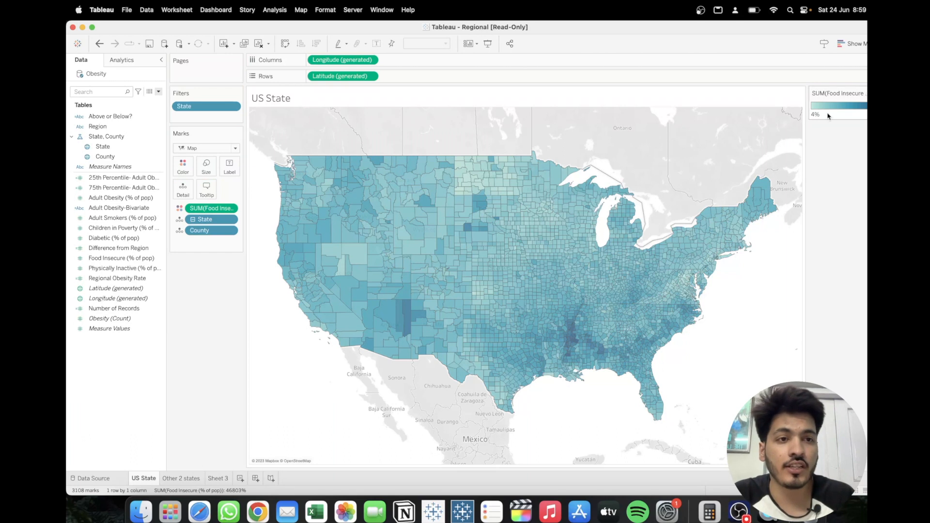
right_click(155, 179)
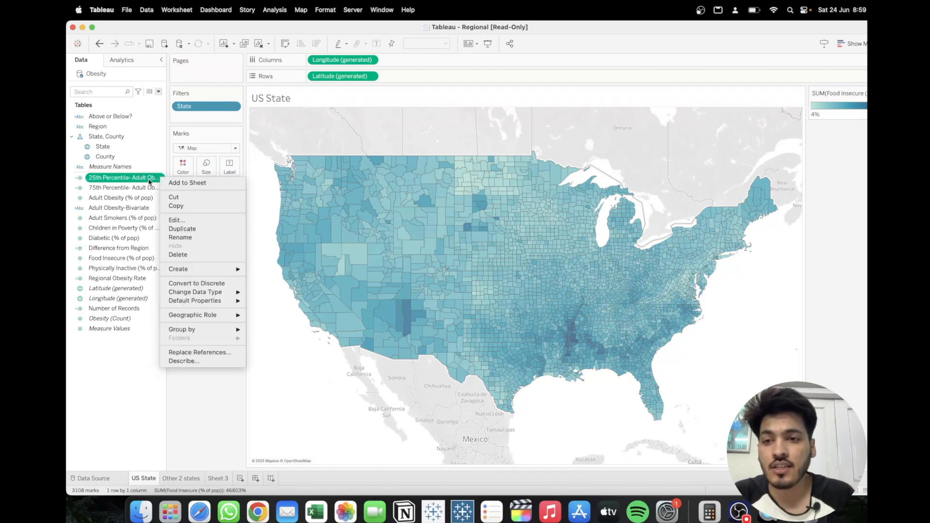
super+click(129, 187)
right_click(161, 187)
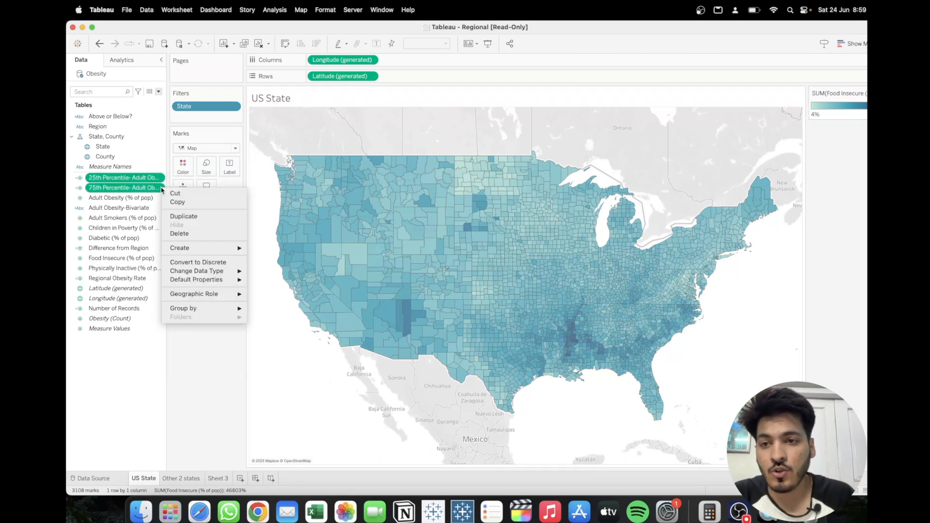
click(184, 219)
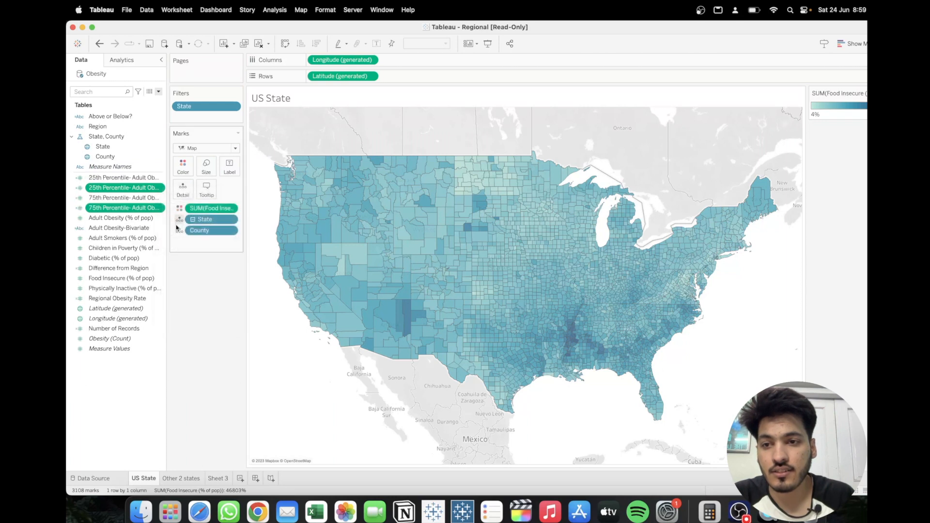
Rename the 25th percentile copy as "25th Percentile- Foood Insecurity" and base its formula on Food Insecure (% of pop).
click(159, 189)
click(145, 190)
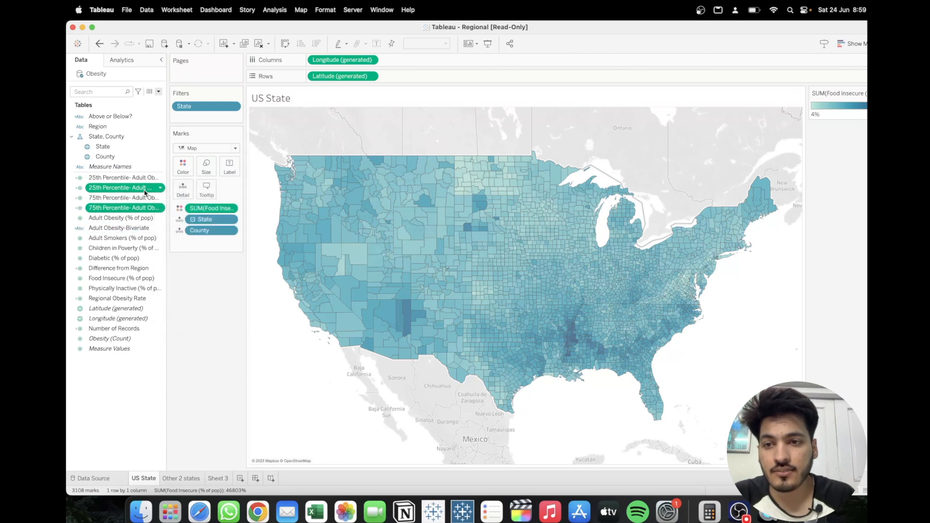
click(145, 189)
click(160, 188)
click(183, 231)
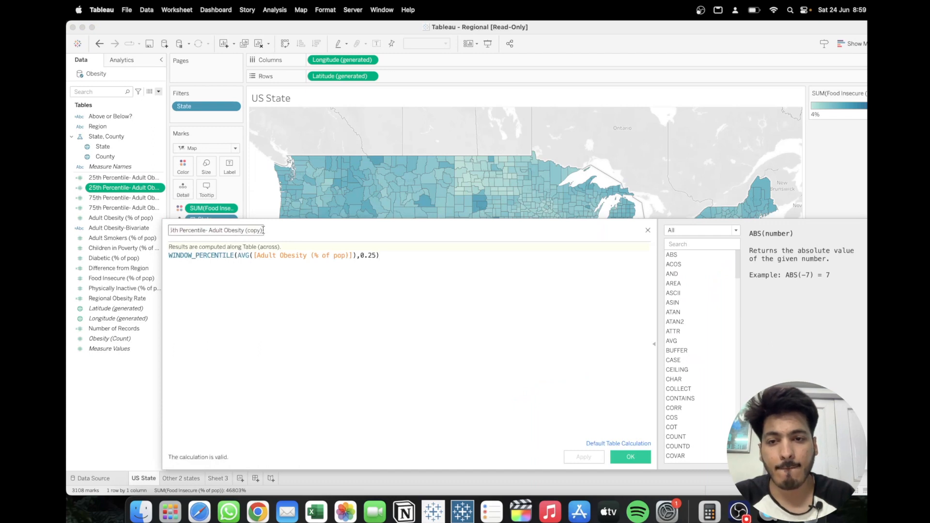
key(BackSpace)
key(BackSpace)
key(BackSpace)
key(BackSpace)
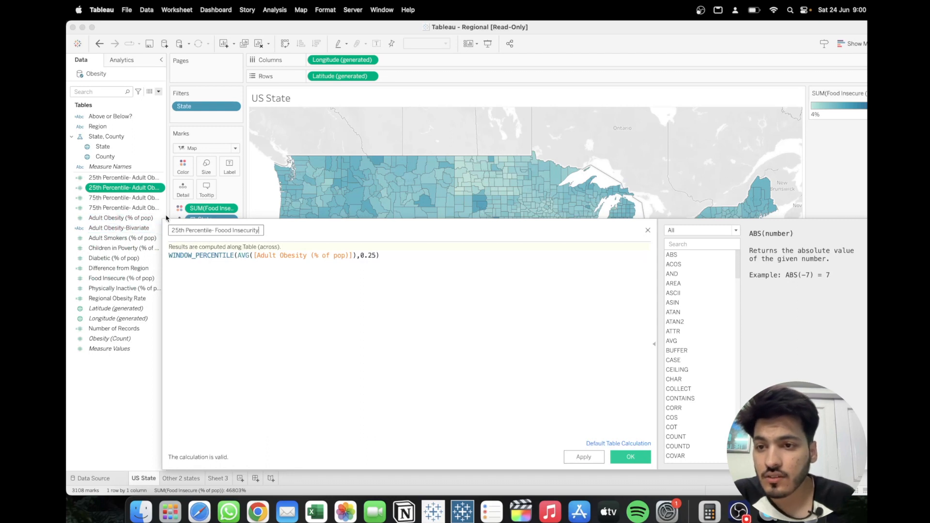
drag(119, 278, 280, 258)
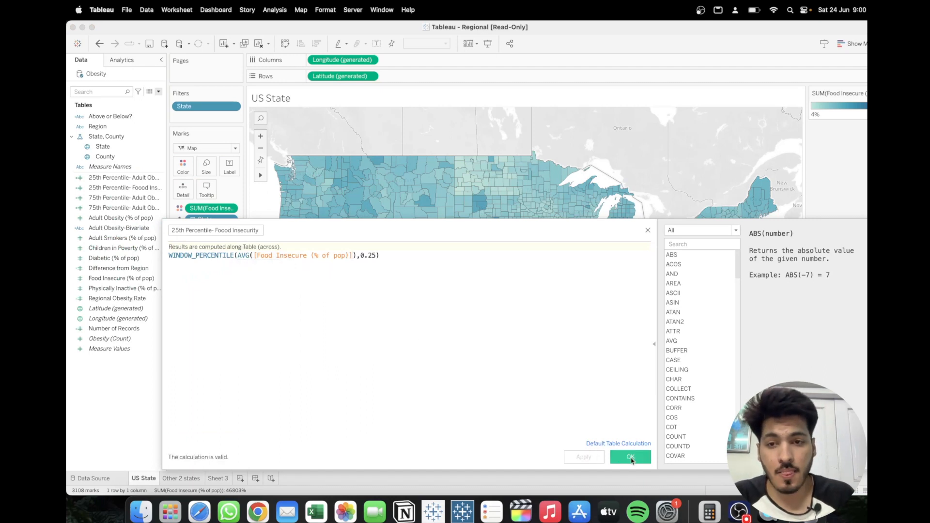
click(630, 456)
Edit the duplicated 75th percentile field and rename it as "75th Percentile- Food Insecurity".
right_click(161, 209)
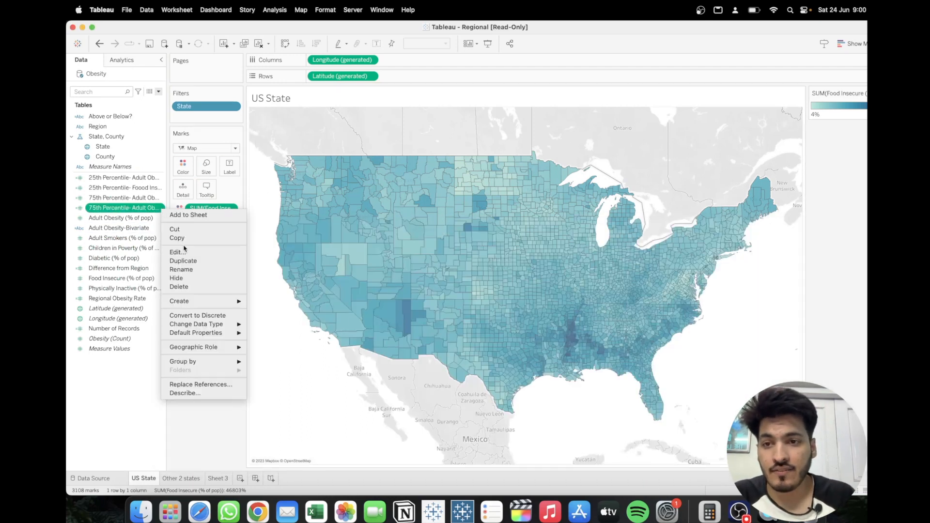
click(182, 252)
click(262, 231)
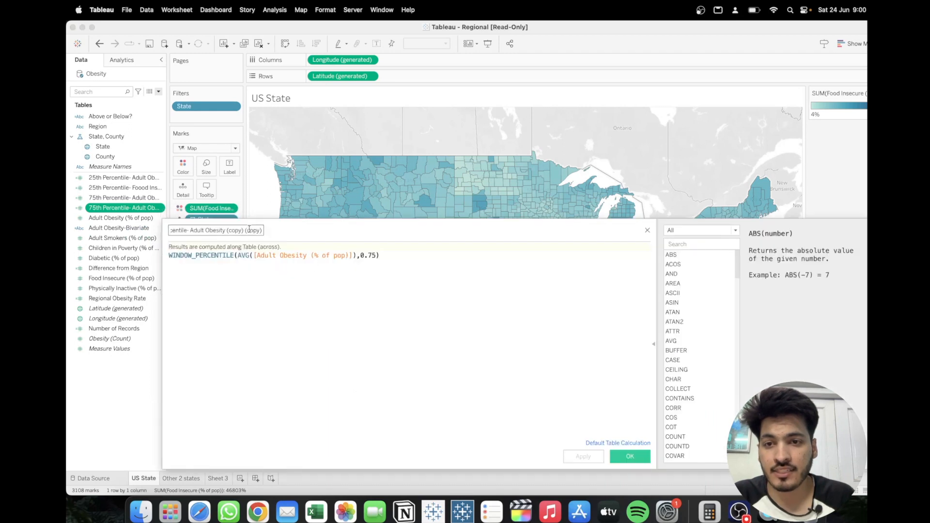
key(BackSpace)
key(BackSpace)
key(BackSpace)
key(BackSpace)
key(BackSpace)
key(BackSpace)
key(BackSpace)
key(BackSpace)
key(BackSpace)
key(BackSpace)
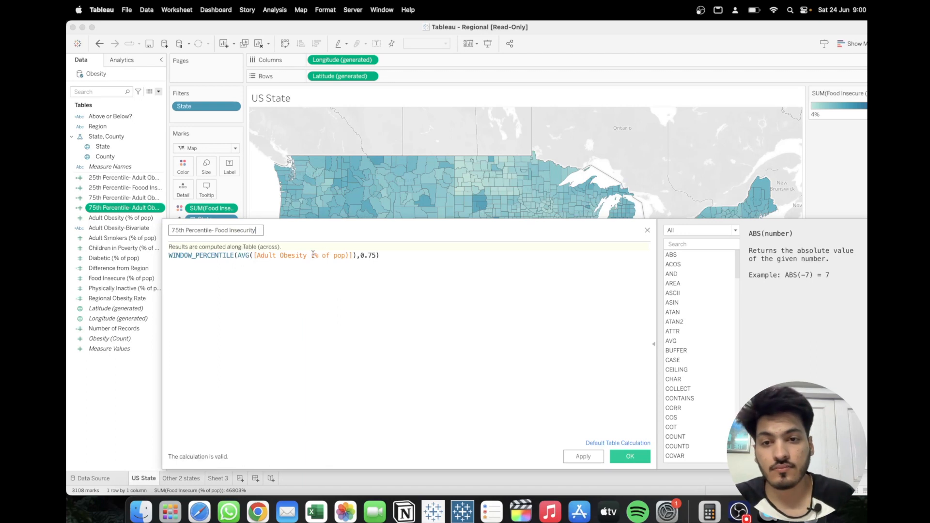
Replace Adult Obesity with Food Insecure (% of pop) in the 75th percentile formula and save the field.
drag(121, 279, 294, 266)
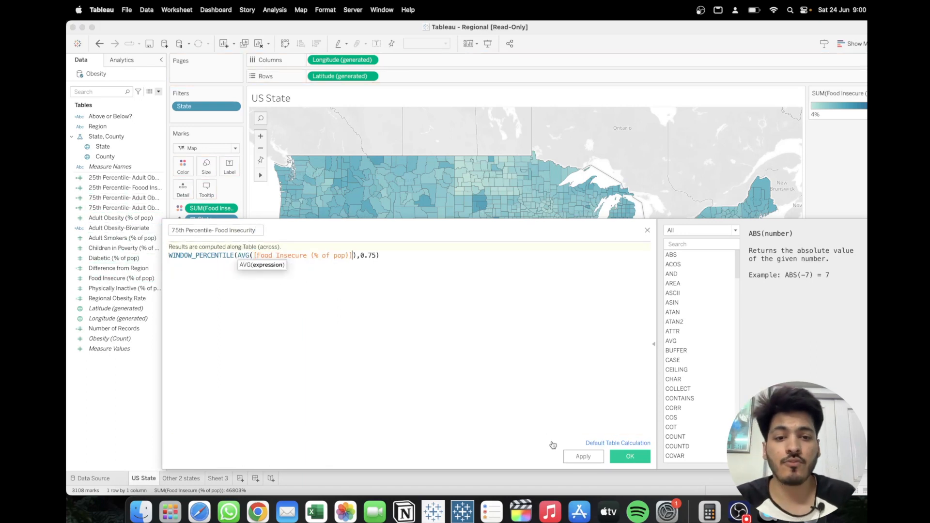
click(583, 457)
click(629, 457)
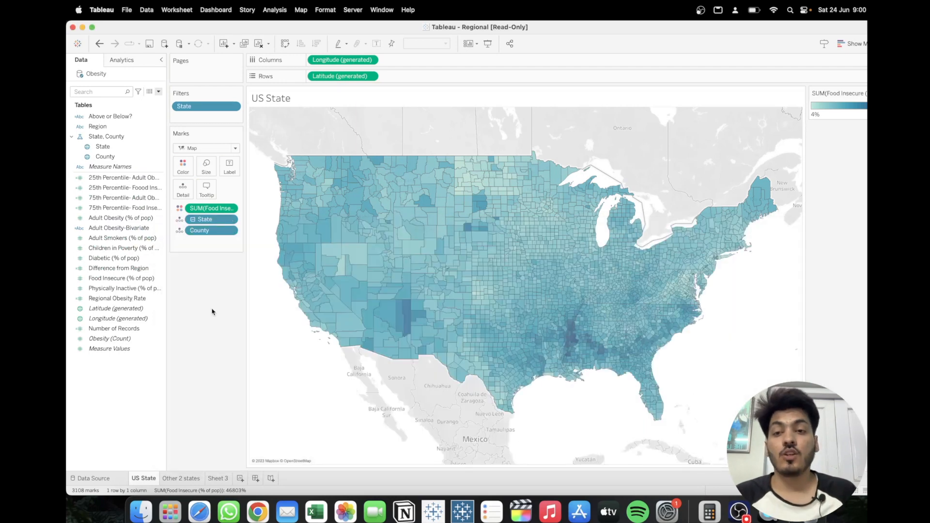
On Sheet 3, replace the obesity and percentile values in the county table with the average of Food Insecure (% of pop).
click(218, 478)
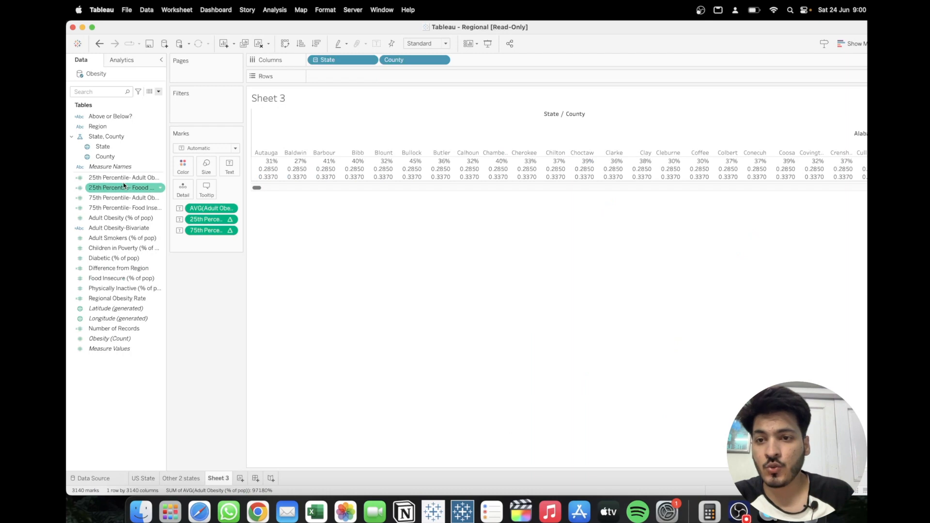
drag(213, 219, 208, 283)
drag(206, 209, 197, 301)
drag(117, 282, 229, 171)
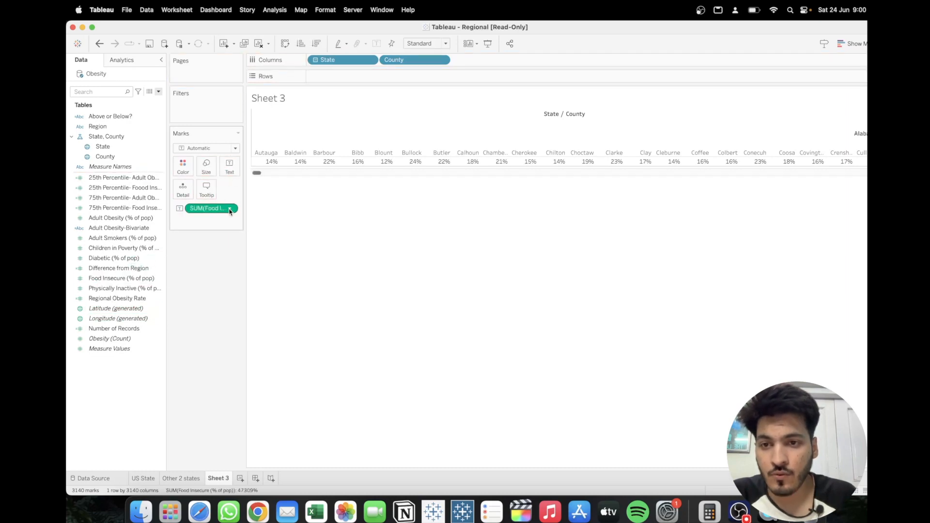
click(230, 209)
mouse_move(248, 297)
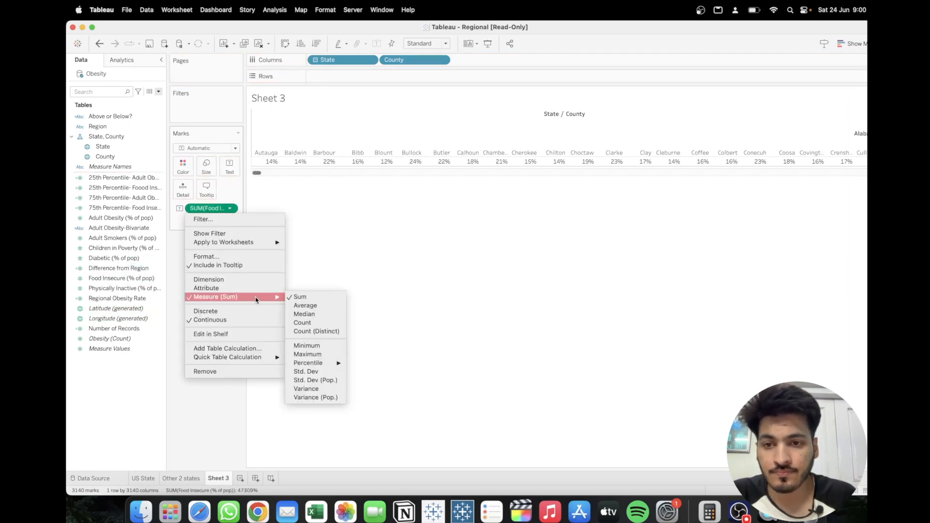
click(314, 305)
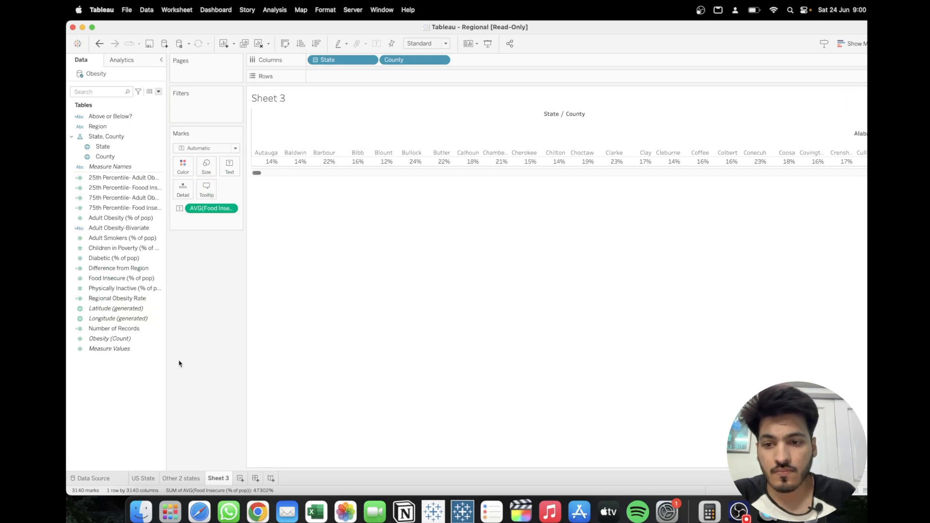
Add 25th Percentile- Foood Insecurity and 75th Percentile- Adult Obesity (copy) to Sheet 3's county table, check Autauga's values and return to US State.
click(142, 480)
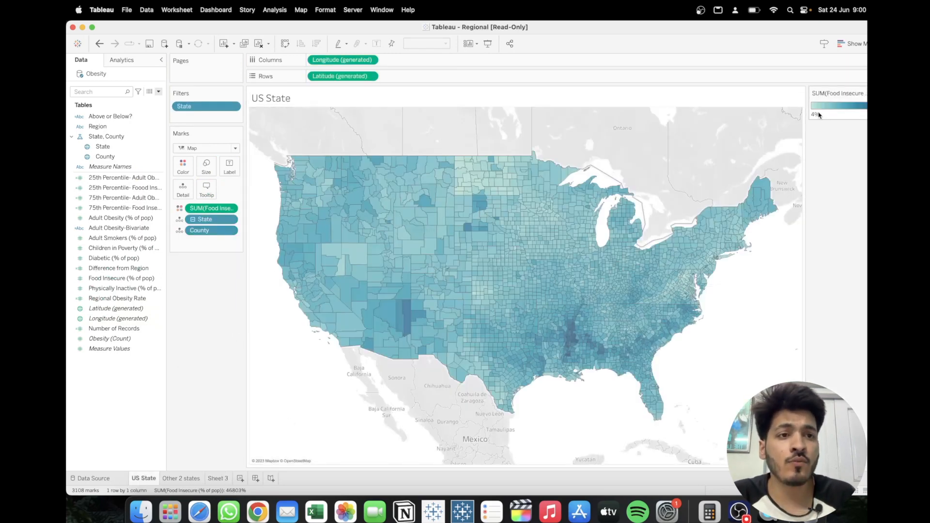
click(218, 479)
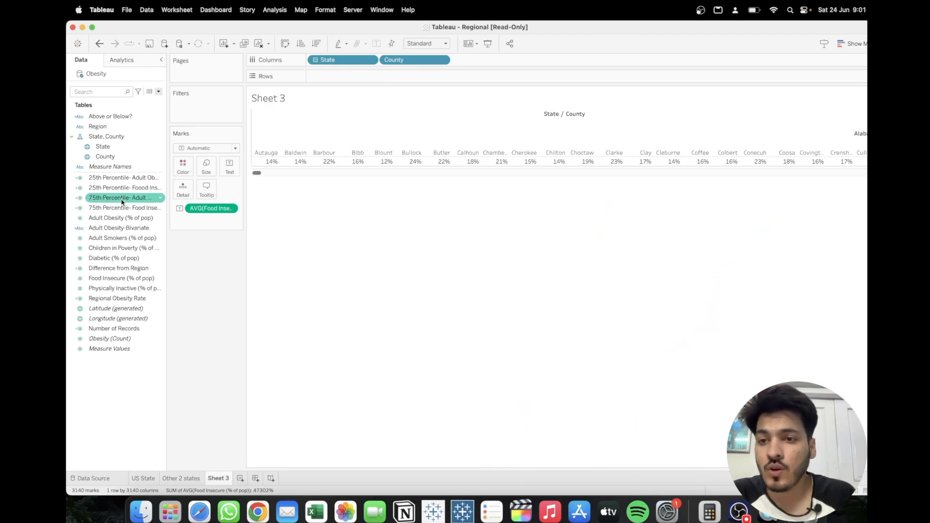
drag(125, 188, 226, 170)
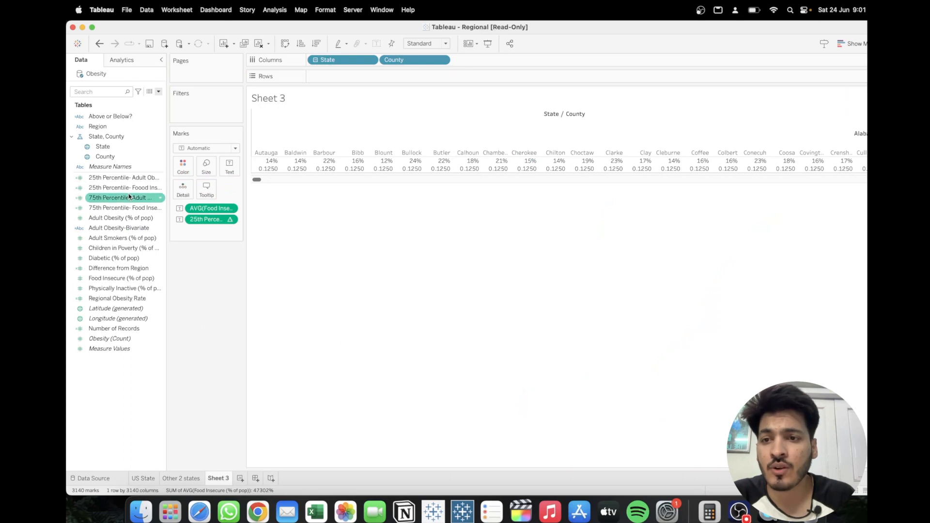
drag(123, 198, 226, 168)
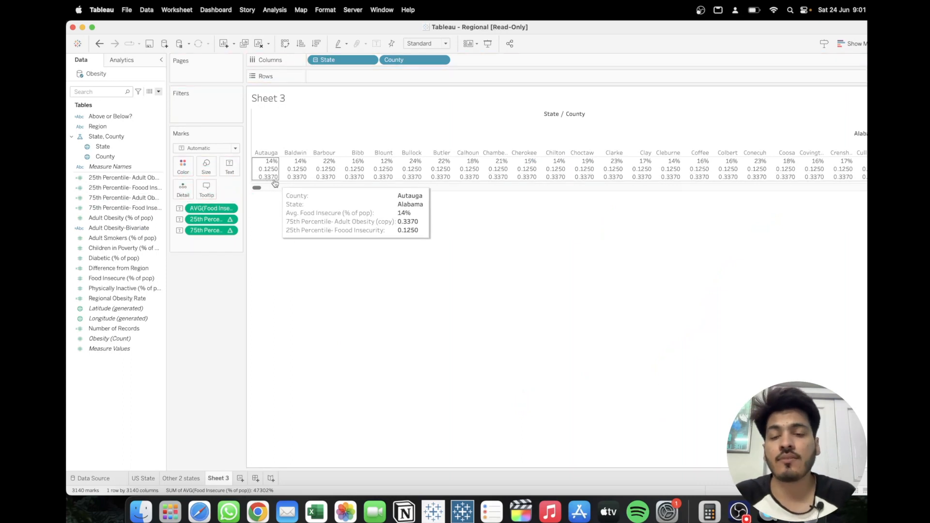
mouse_move(271, 174)
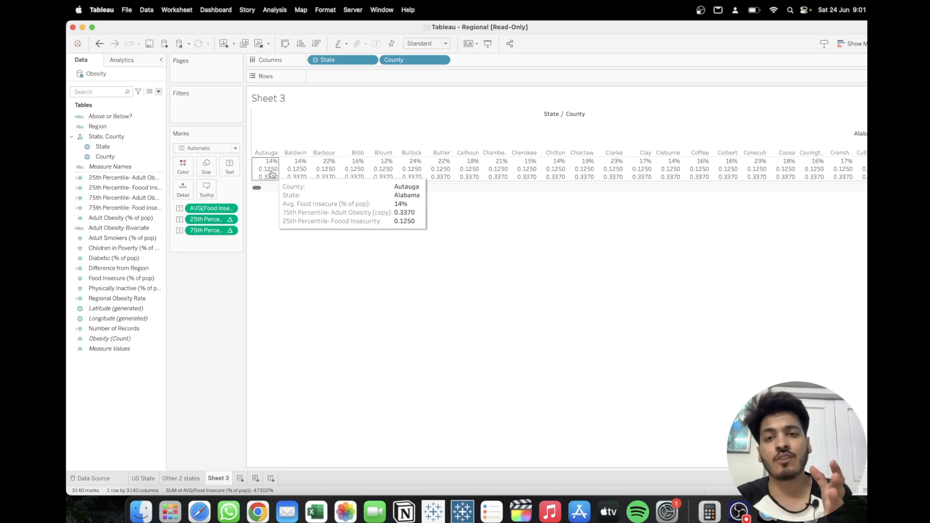
click(151, 477)
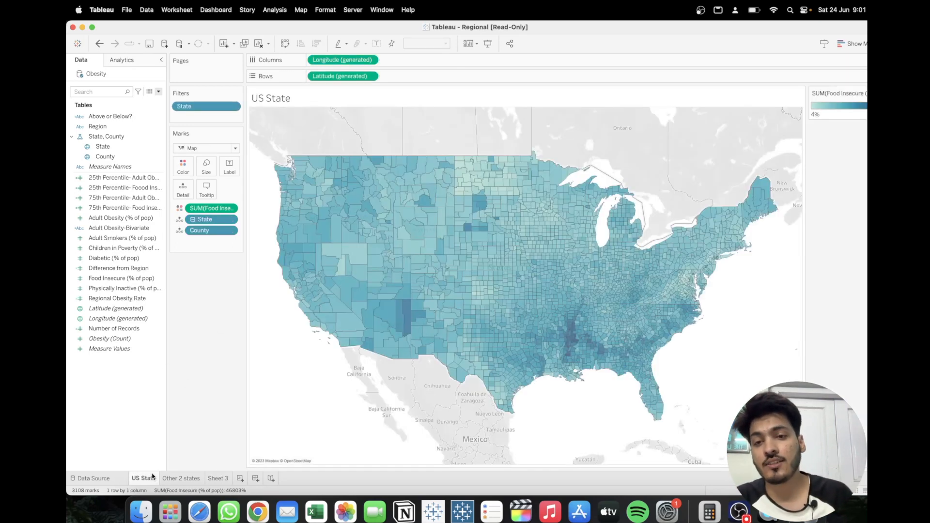
Duplicate the Adult Obesity-Bivariate field and rename the copy as "Food Insecurity-Bivariate".
click(157, 228)
click(185, 278)
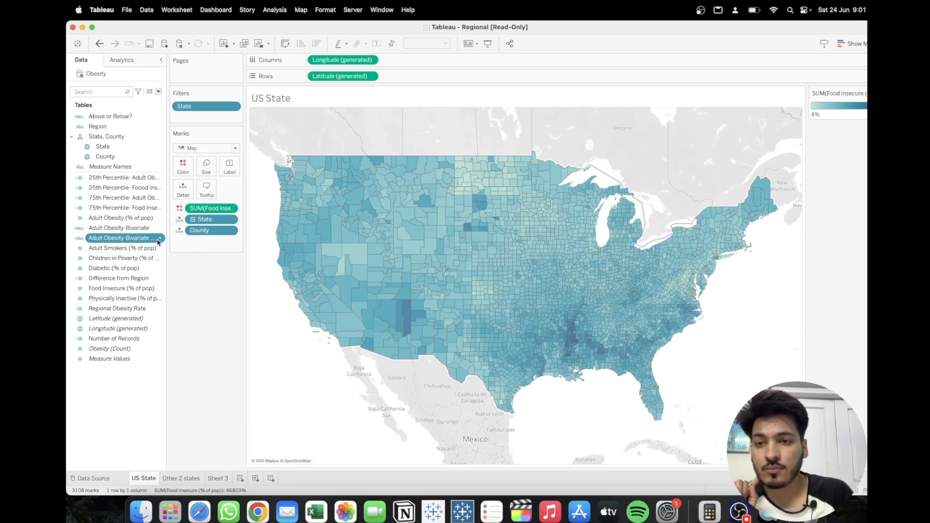
click(157, 240)
click(184, 282)
click(256, 230)
key(BackSpace)
key(BackSpace)
key(BackSpace)
key(BackSpace)
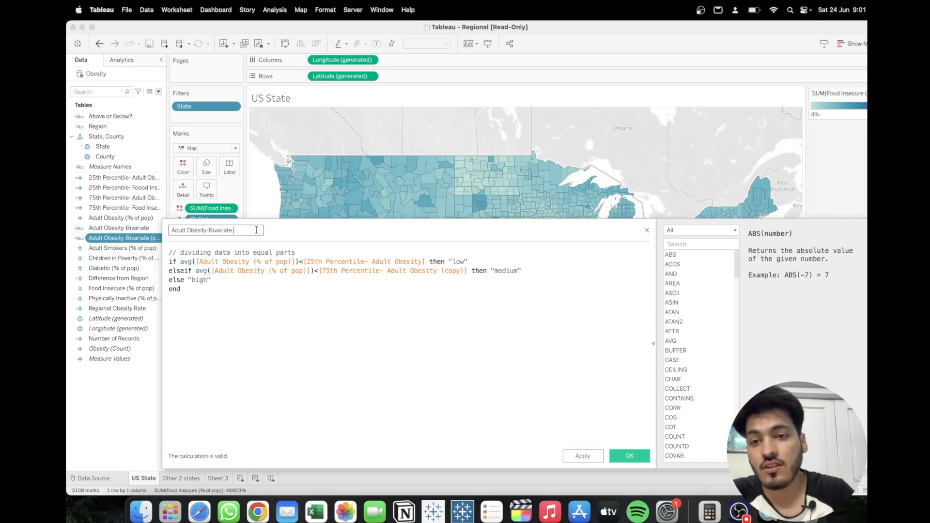
drag(206, 230, 163, 226)
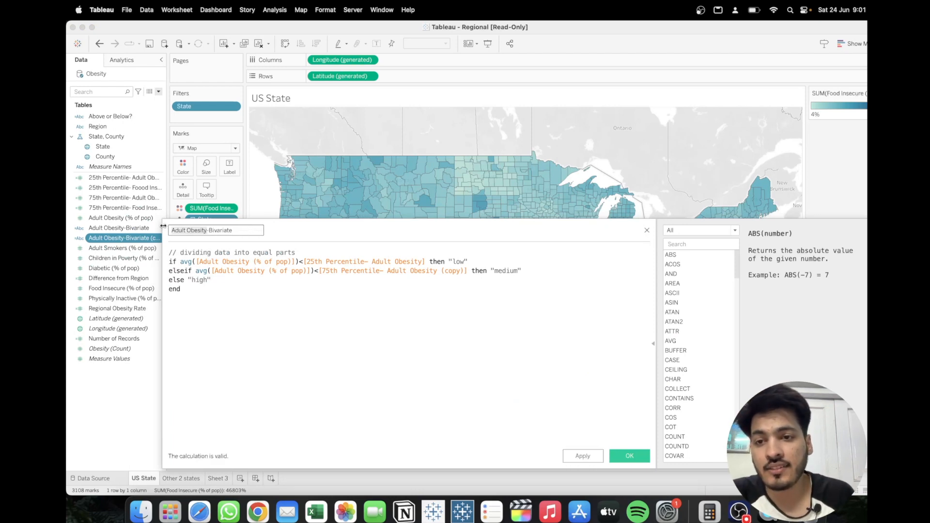
text(Food Inse)
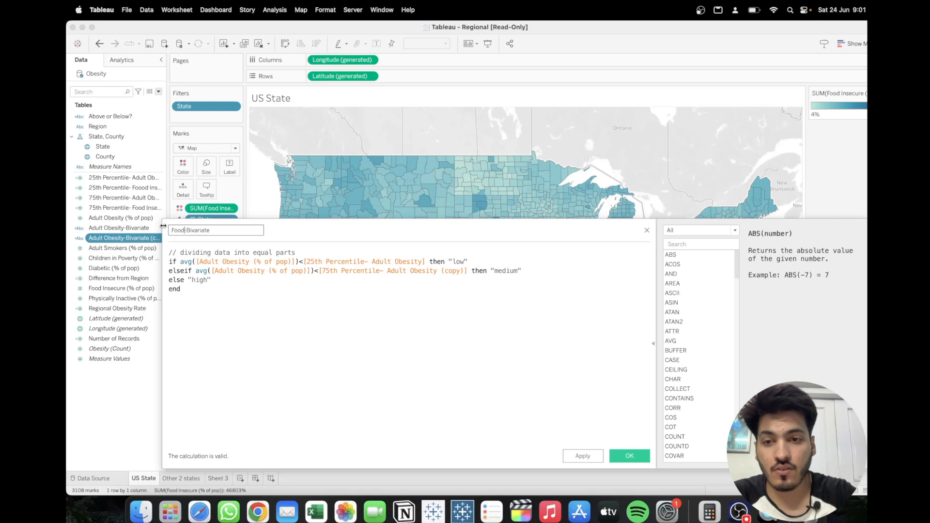
text(curity)
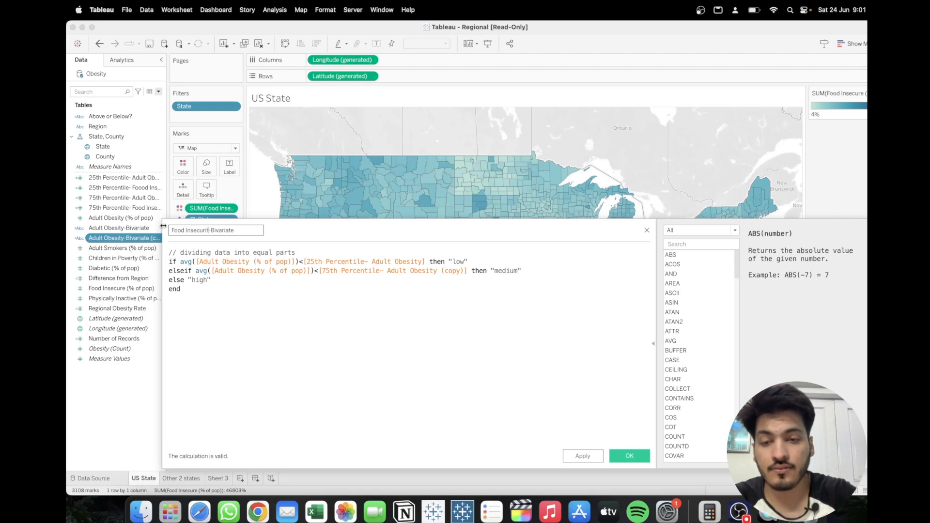
In the copied formula, use Food Insecure (% of pop), 25th Percentile- Foood Insecurity for low and 75th Percentile- Adult Obesity (copy) for medium, and save.
drag(368, 227, 426, 169)
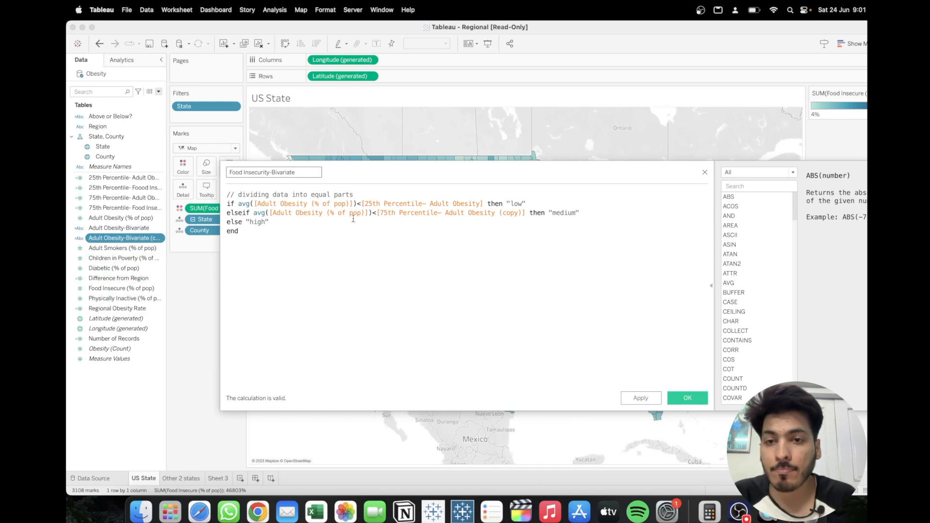
drag(203, 208, 288, 216)
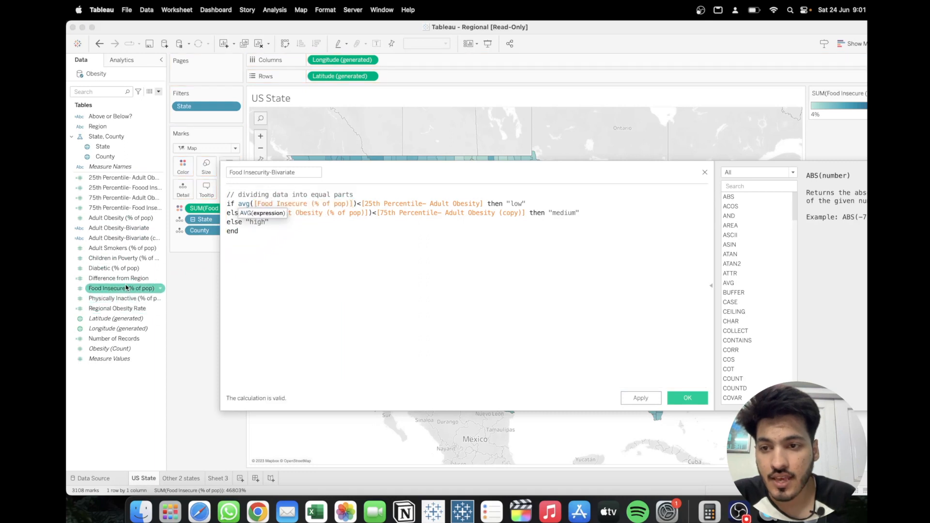
drag(119, 289, 297, 224)
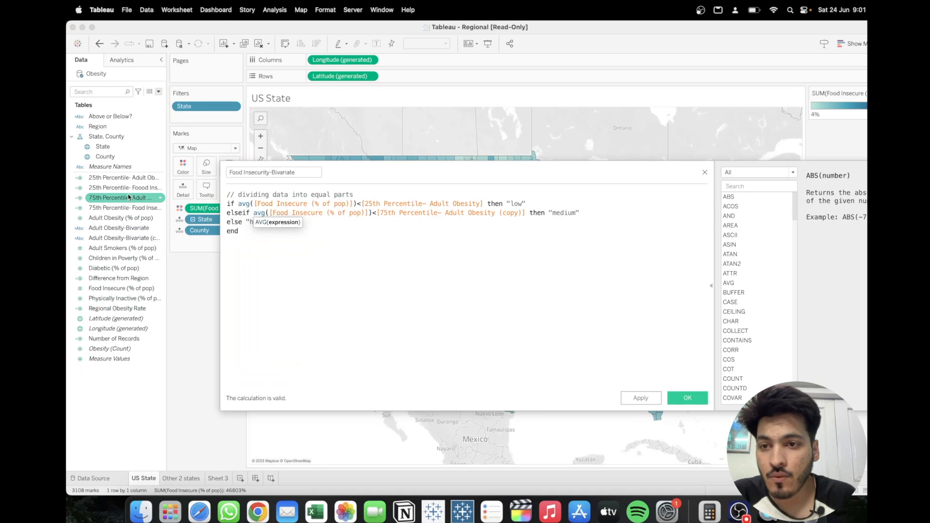
drag(131, 194, 408, 211)
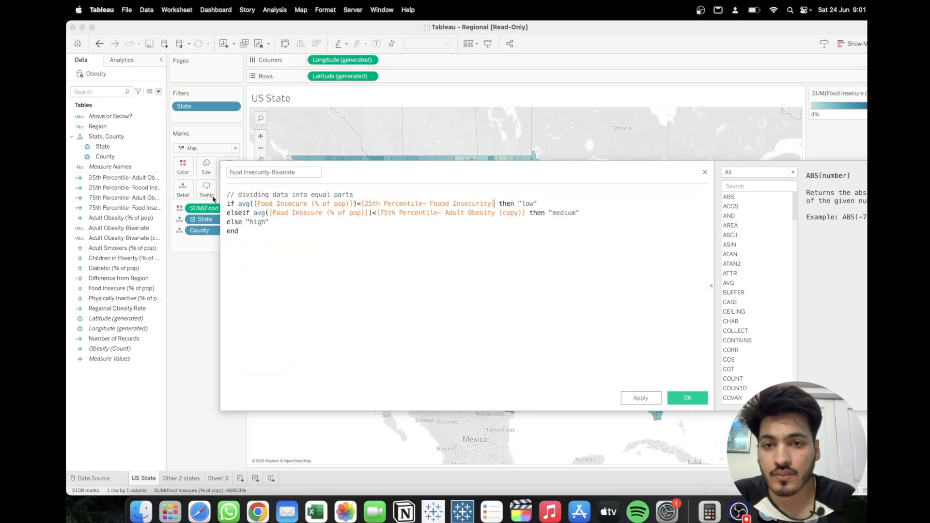
drag(110, 199, 428, 220)
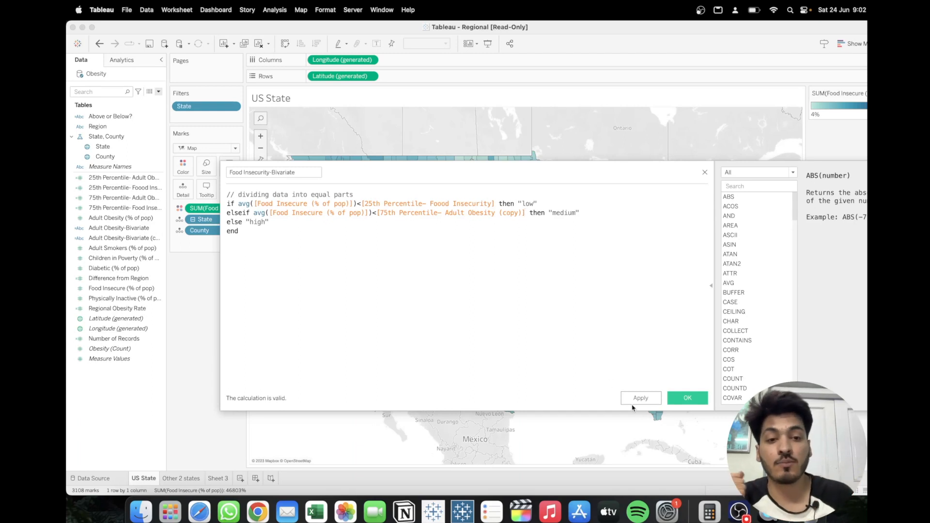
click(646, 401)
click(689, 397)
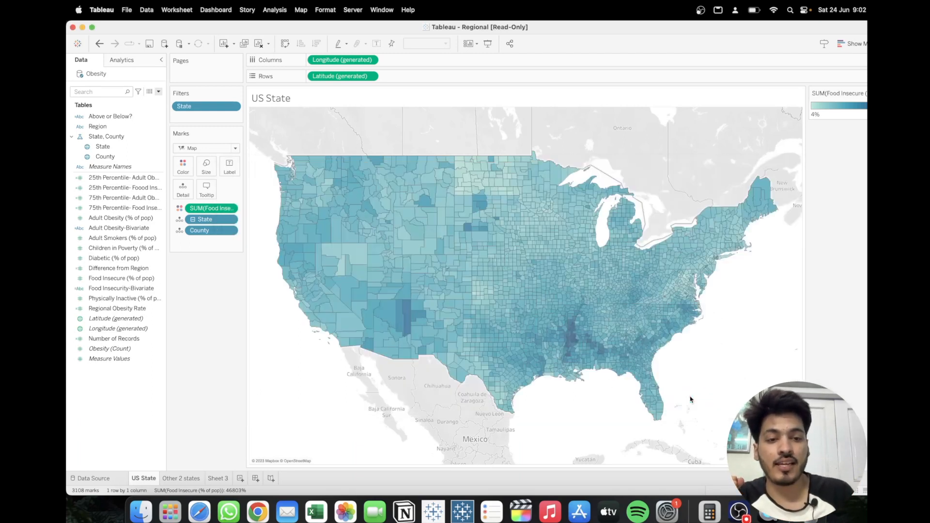
Create a calculated field named "Bivariate Measure".
click(134, 230)
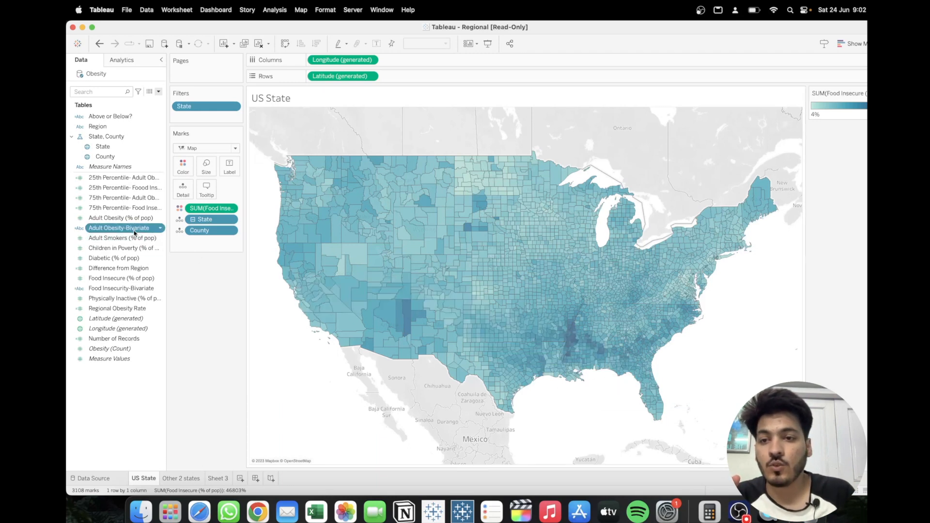
click(119, 292)
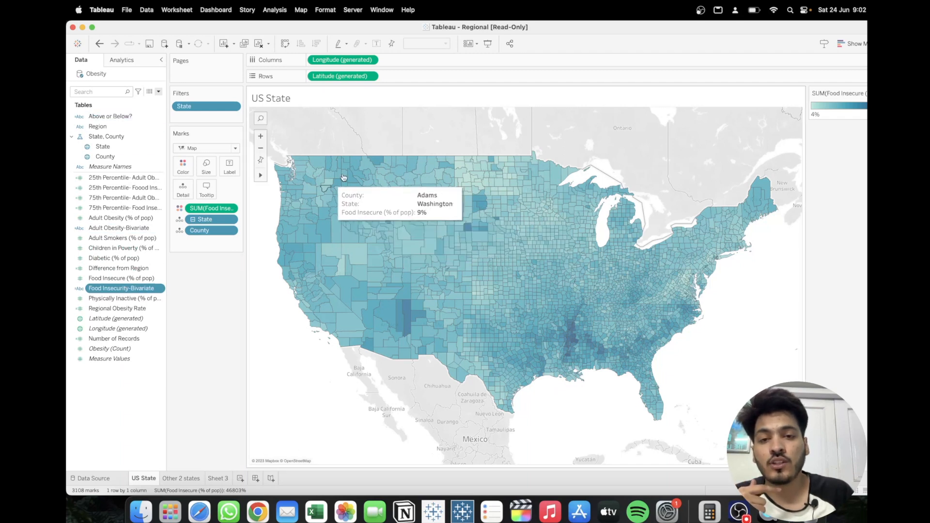
click(158, 91)
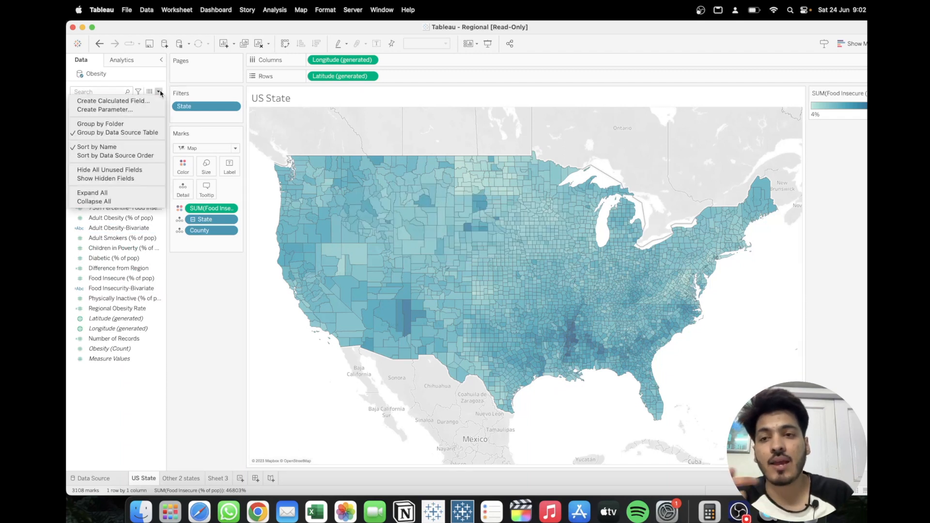
click(142, 102)
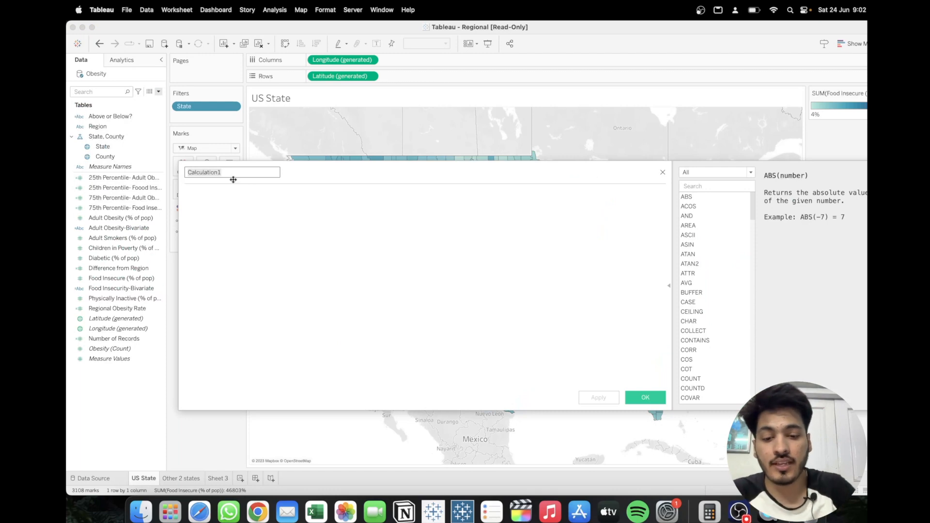
text(Bivariate Measure)
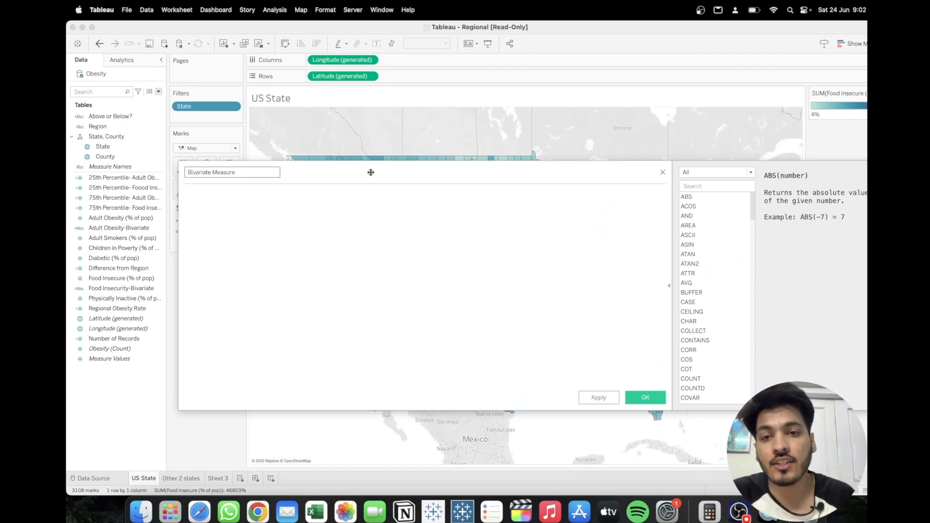
drag(369, 172, 400, 162)
Define Bivariate Measure as Adult Obesity-Bivariate joined to Food Insecurity-Bivariate with a "-" between them, and save the field.
drag(139, 228, 314, 213)
text(+")
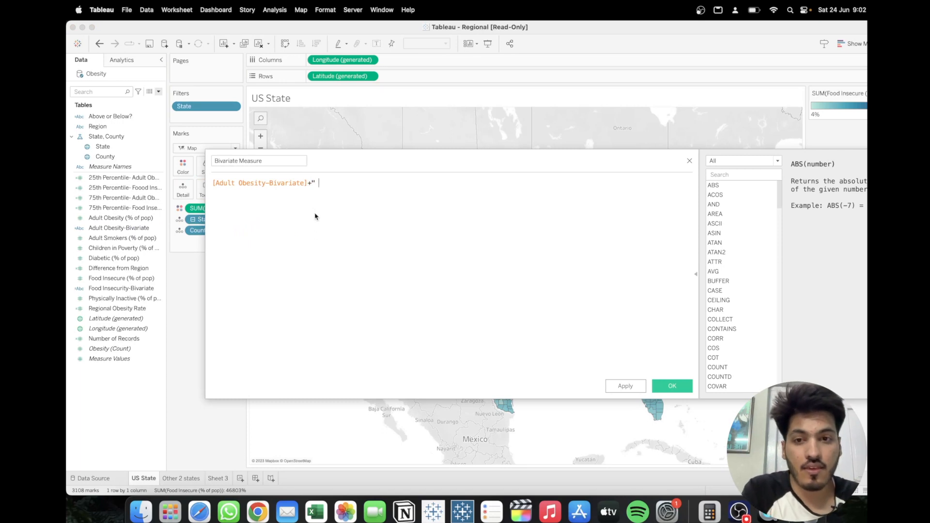
text(-"+)
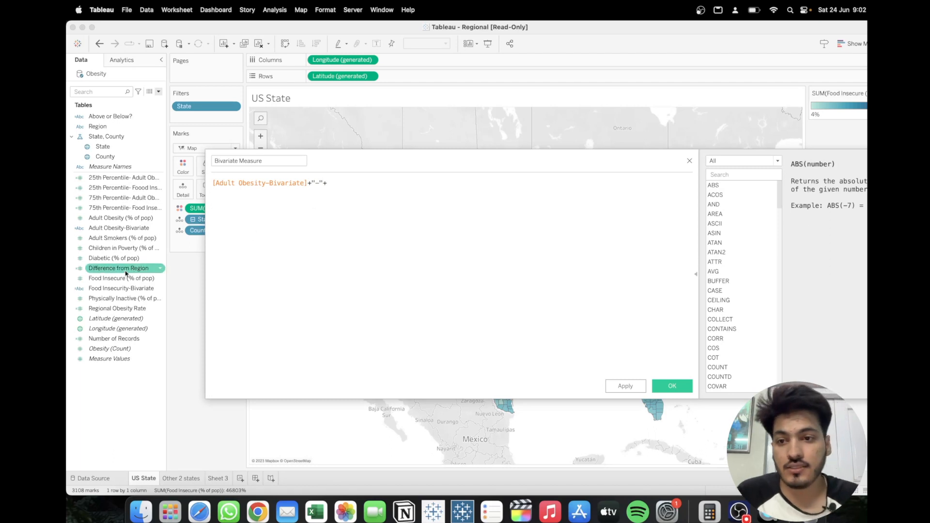
drag(131, 289, 368, 199)
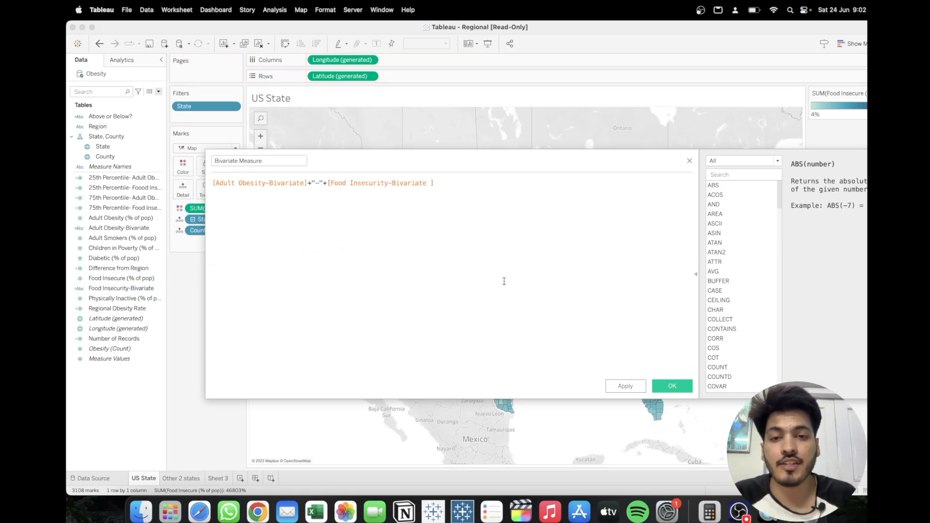
click(625, 386)
click(672, 386)
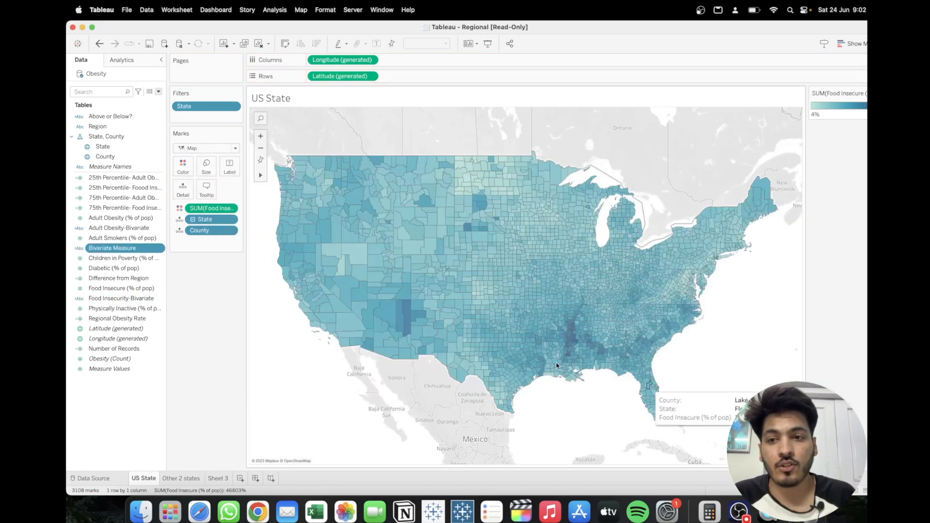
Color the US State map by Bivariate Measure and compute its nested 25th Percentile- Adult Obesity calculation along County and State.
drag(116, 250, 181, 173)
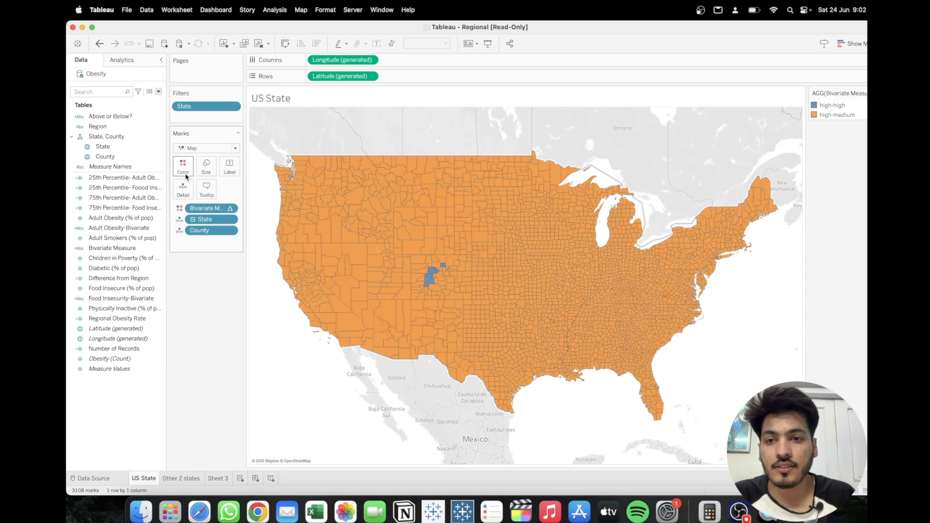
click(229, 208)
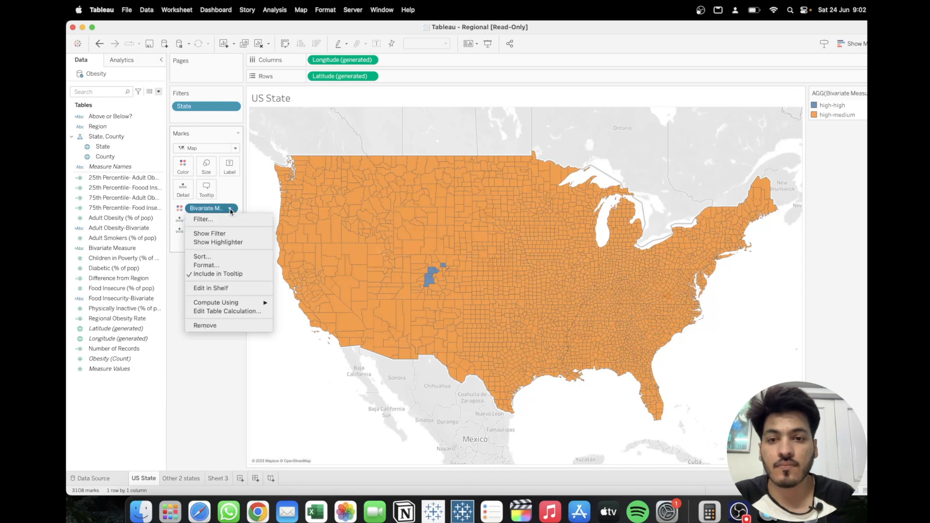
click(235, 311)
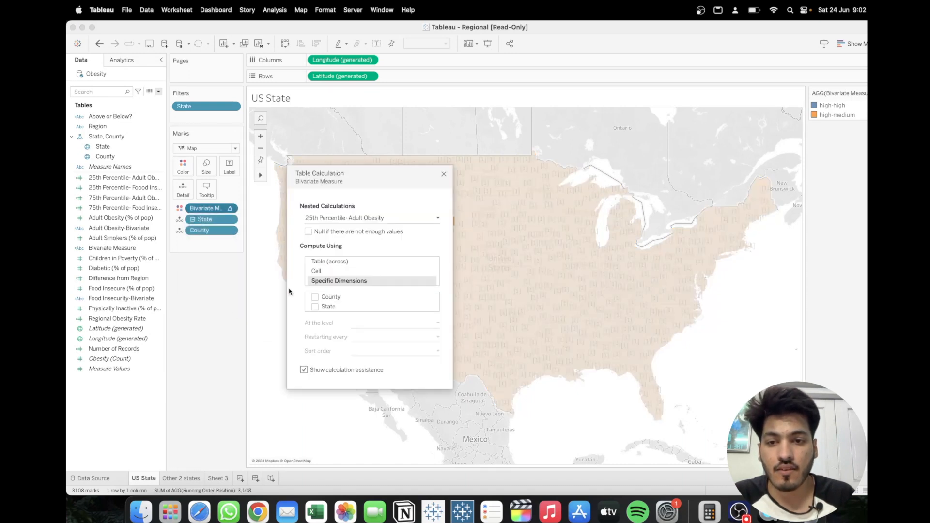
click(316, 297)
click(316, 306)
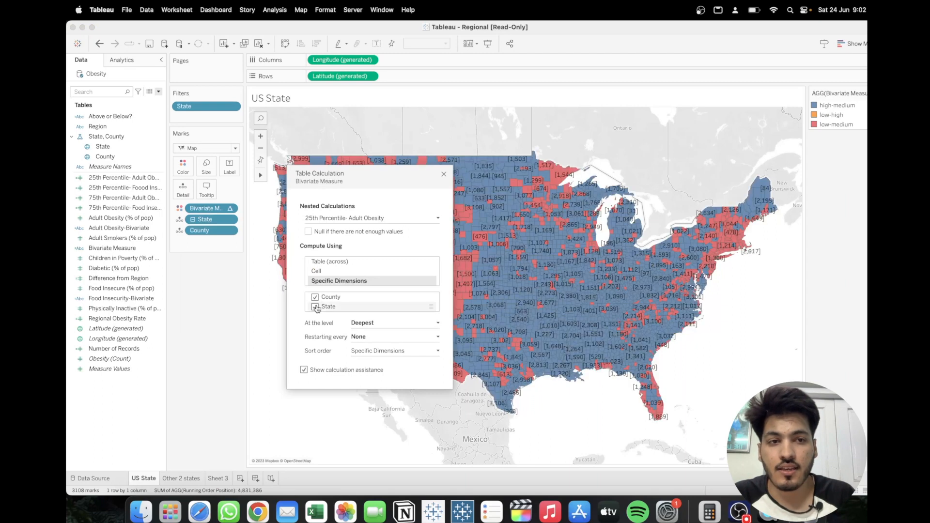
click(217, 340)
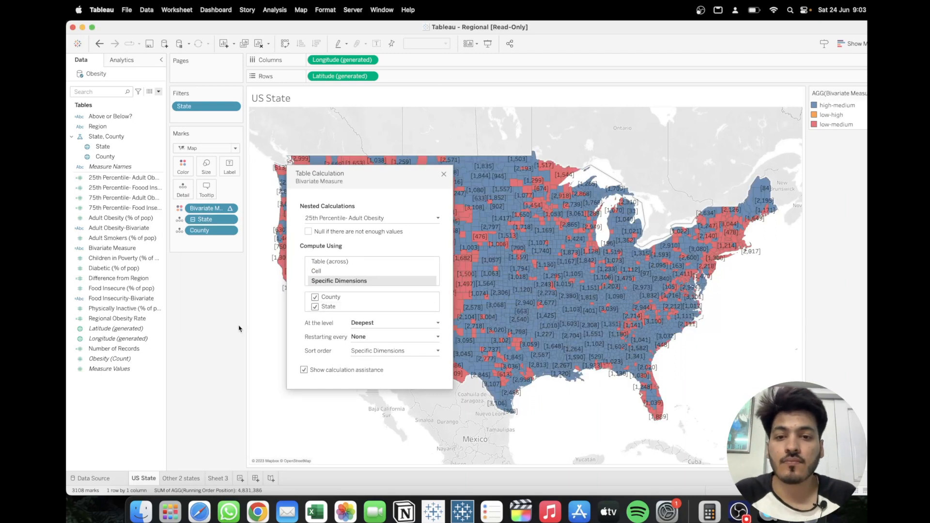
Compute the nested 25th Percentile- Foood Insecurity calculation along both County and State.
click(418, 218)
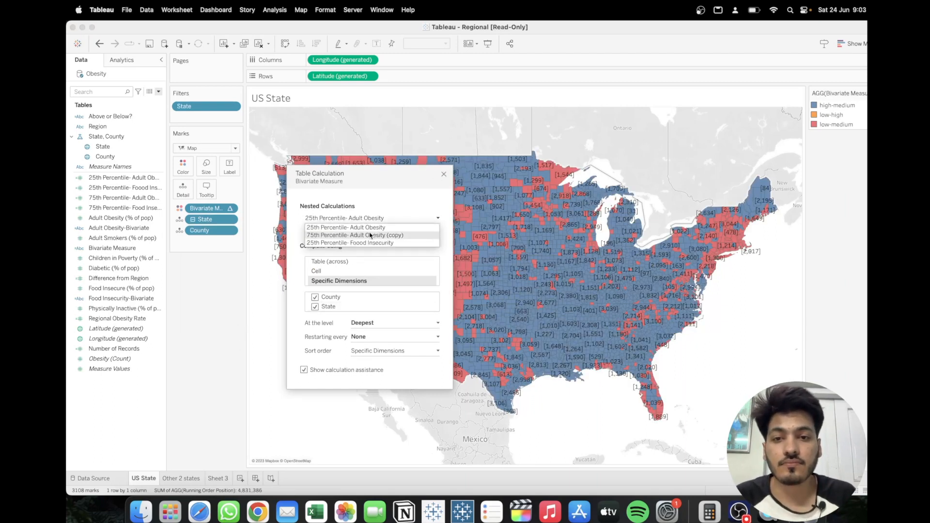
click(350, 243)
click(314, 298)
click(314, 297)
click(315, 307)
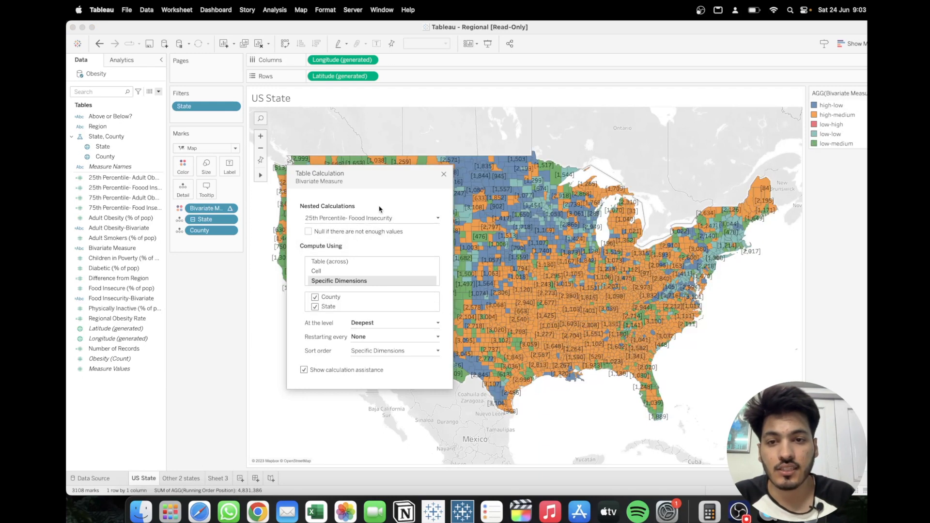
Compute the nested 75th Percentile- Adult Obesity (copy) calculation along County and State, and close the table calculation settings.
click(371, 219)
click(355, 236)
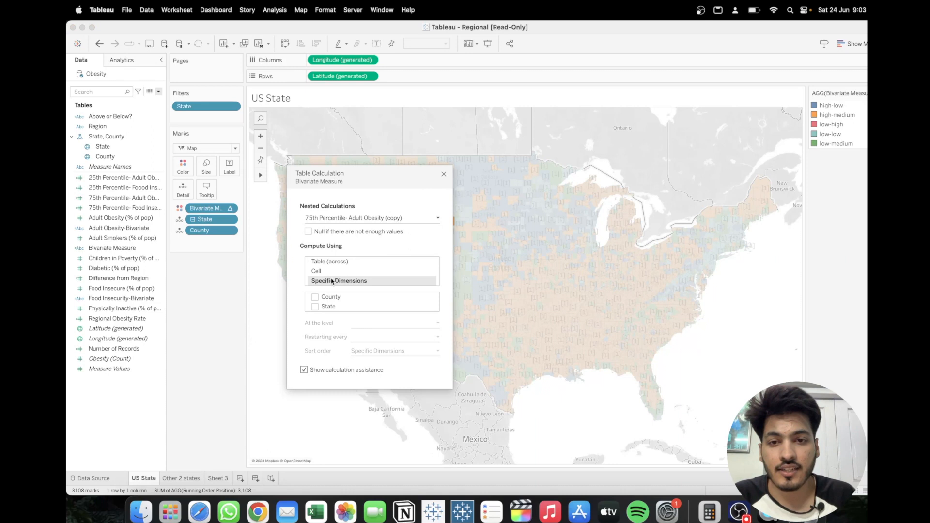
click(315, 297)
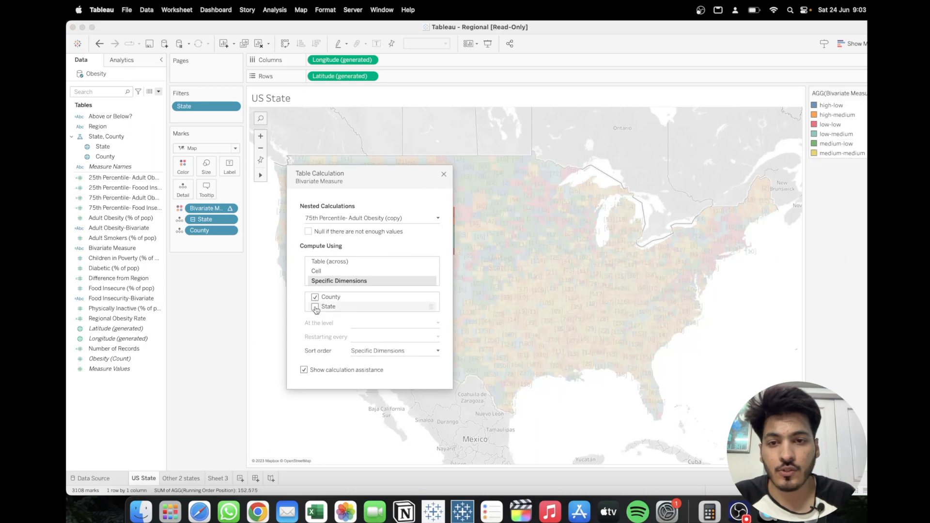
click(315, 306)
click(386, 218)
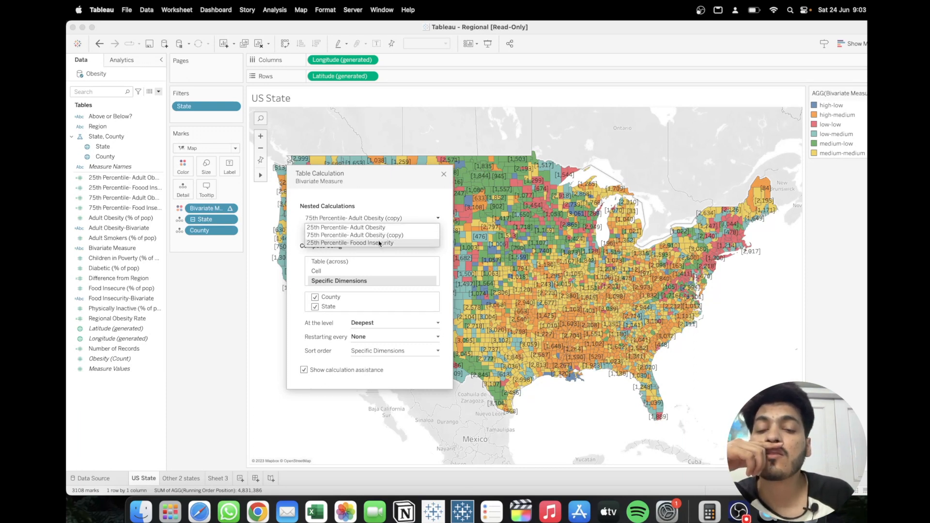
click(418, 207)
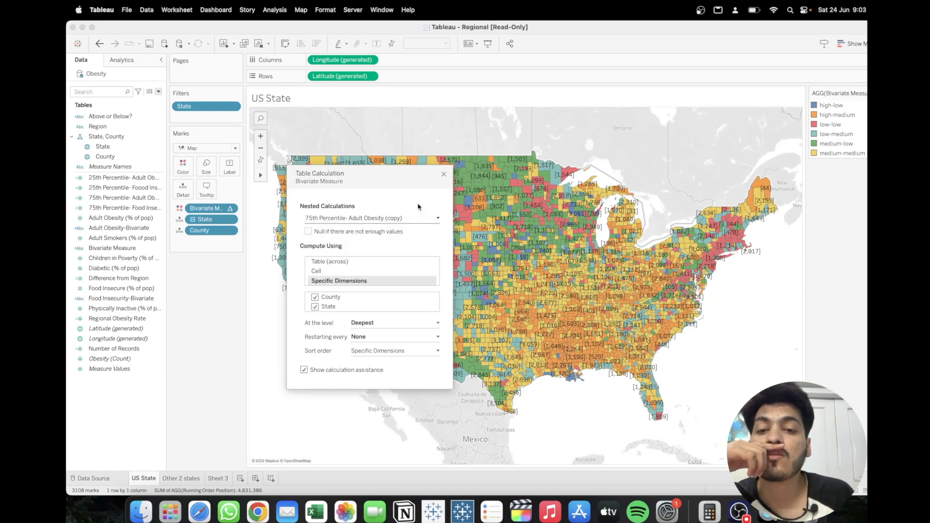
click(444, 175)
Inspect a county's Bivariate Measure class on the map and review the 75th Percentile- Food Insecurity formula without changing it.
click(622, 292)
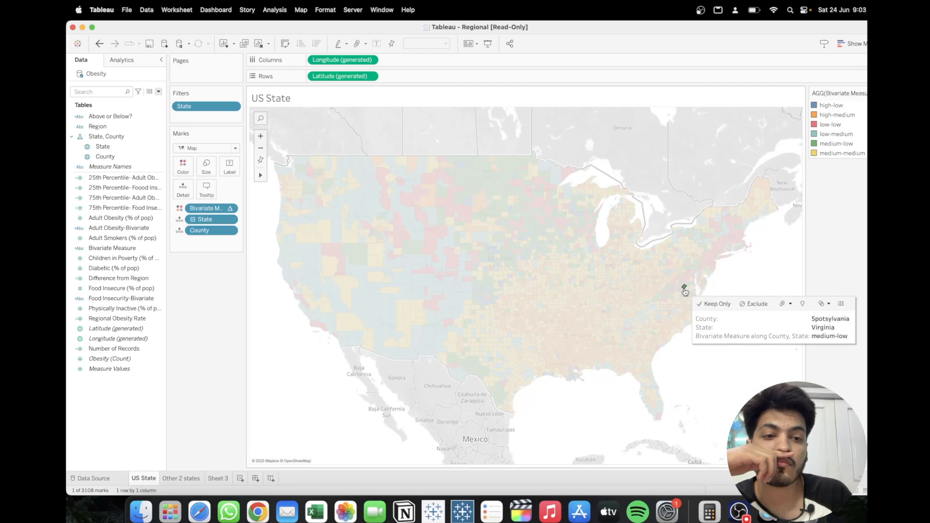
click(748, 280)
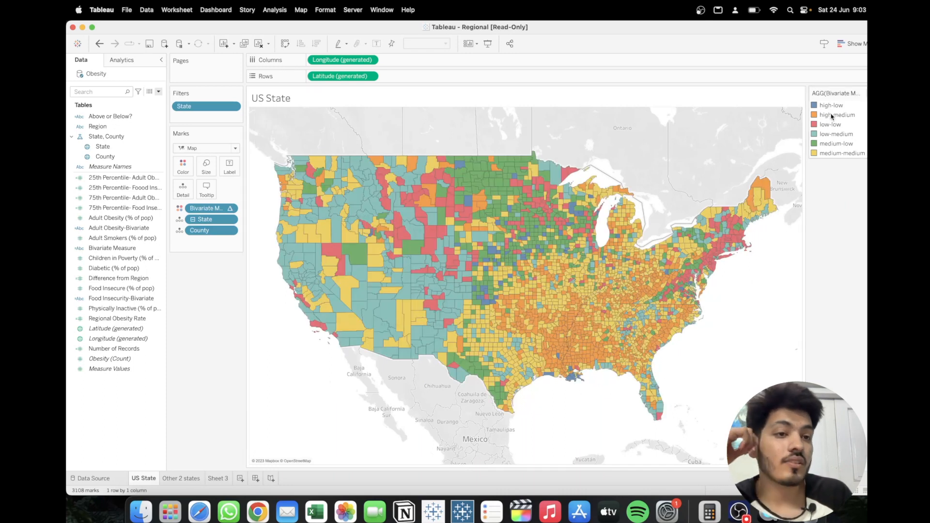
click(155, 200)
click(158, 207)
right_click(159, 208)
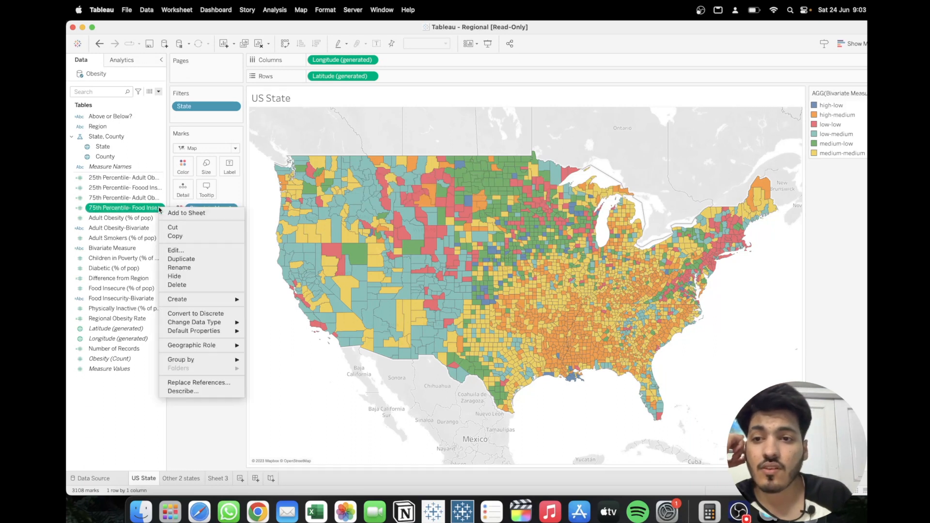
click(187, 252)
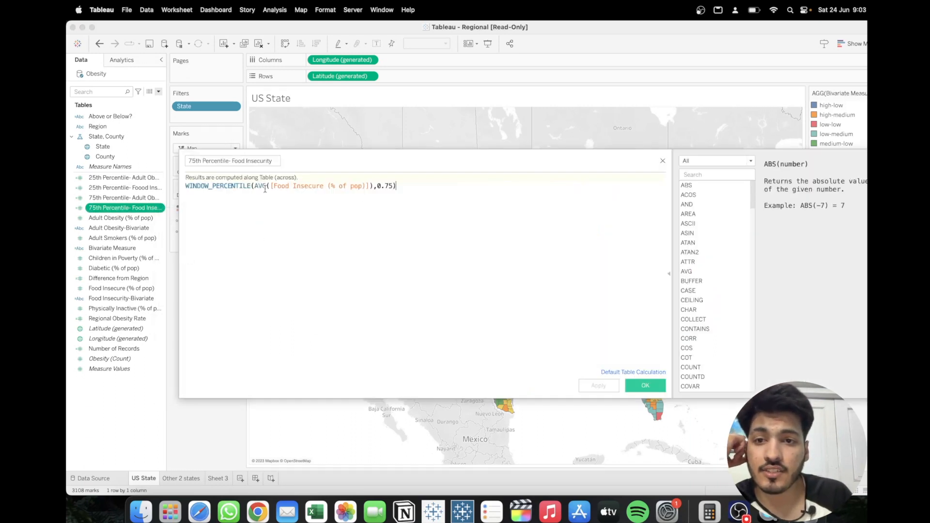
click(662, 161)
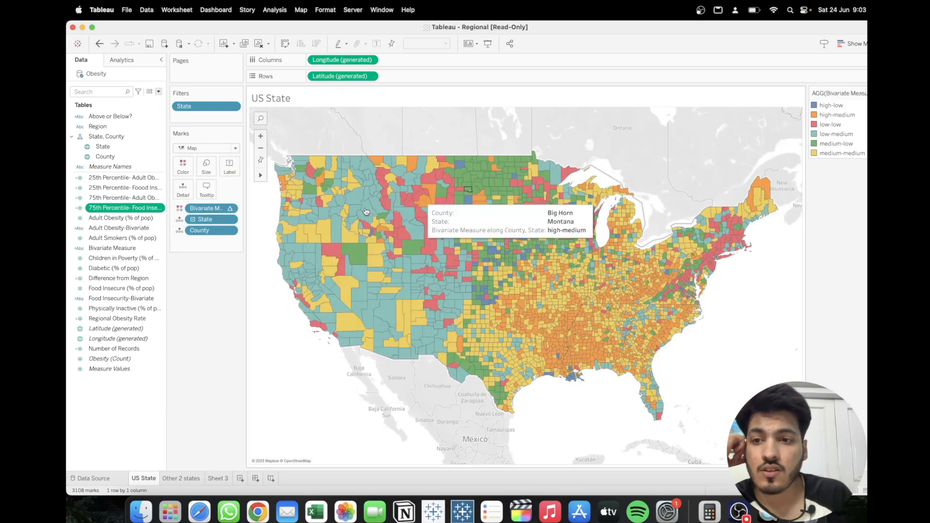
In Food Insecurity-Bivariate, replace the 75th Percentile- Adult Obesity (copy) reference with 75th Percentile- Food Insecurity and save the field.
right_click(158, 298)
click(179, 341)
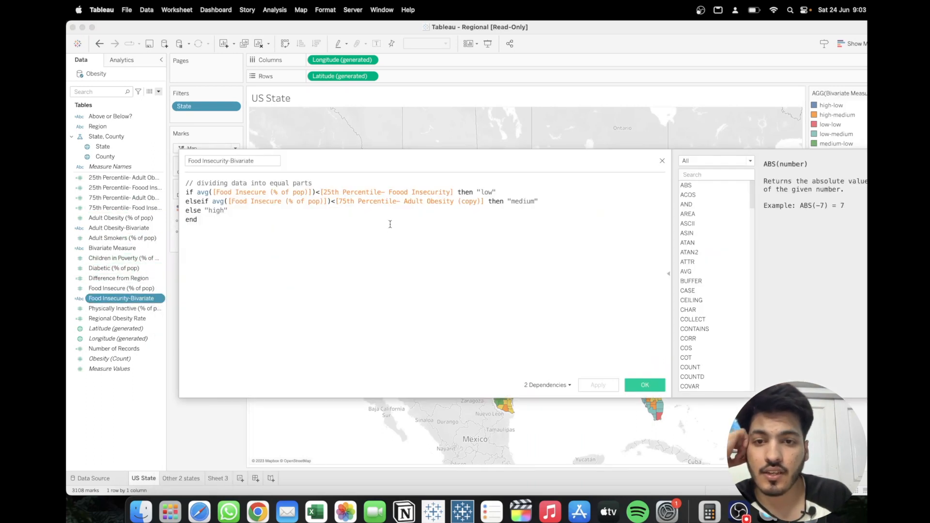
drag(474, 159, 525, 145)
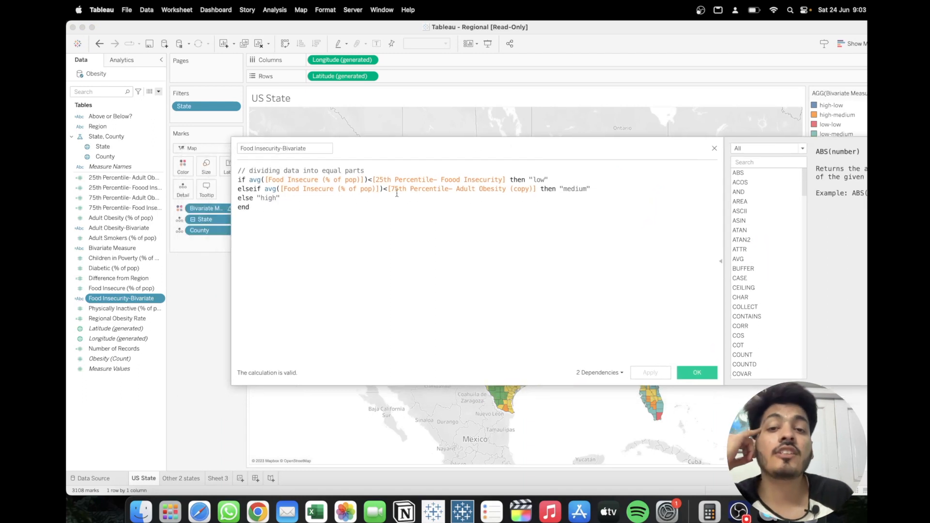
click(281, 150)
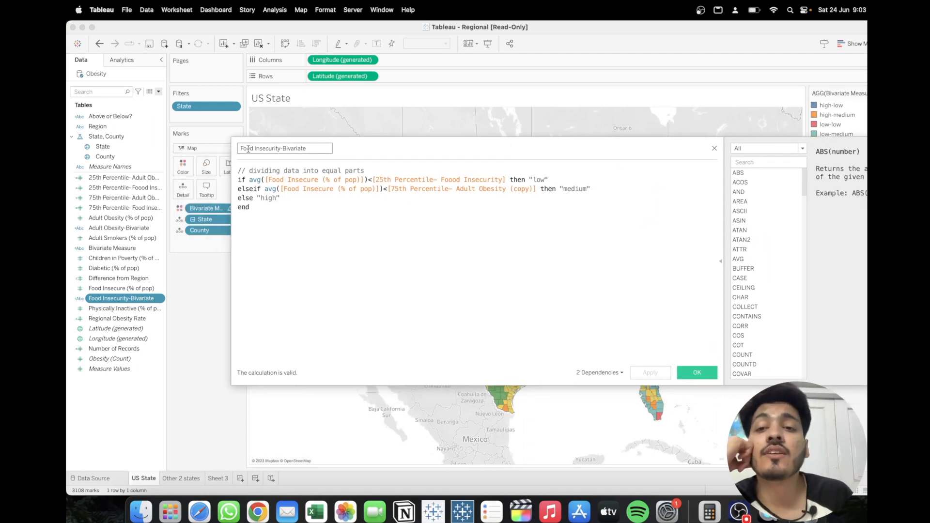
click(472, 188)
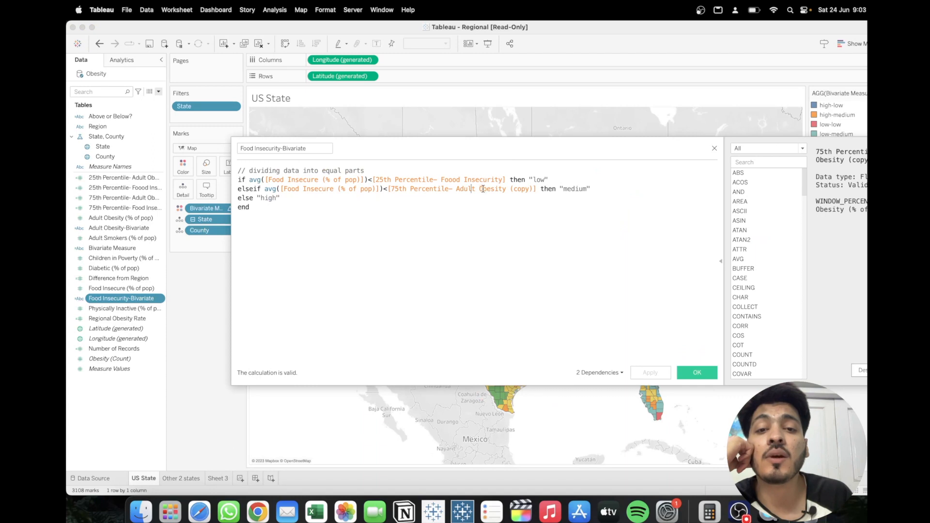
drag(111, 207, 447, 196)
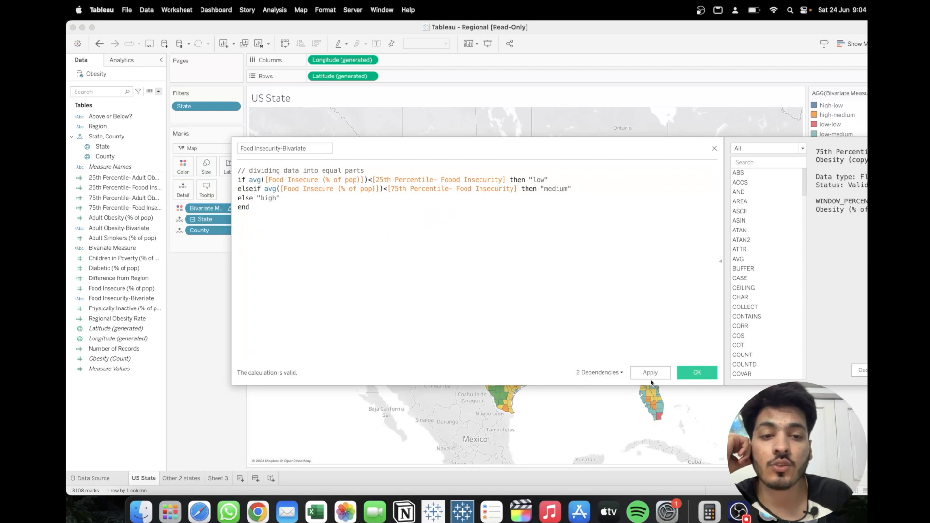
click(696, 373)
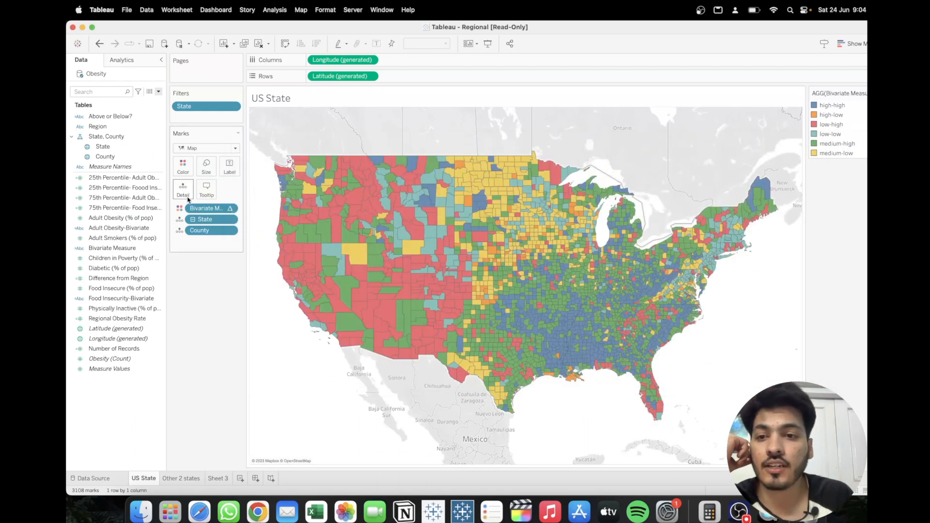
Compute Bivariate Measure's nested 75th Percentile- Food Insecurity calculation along County and State on the US State map, and close the settings.
click(233, 213)
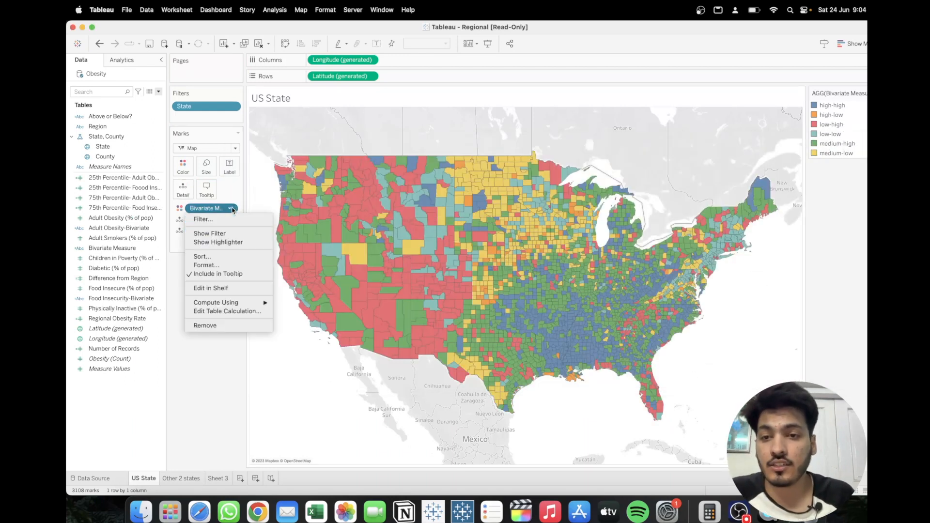
click(230, 314)
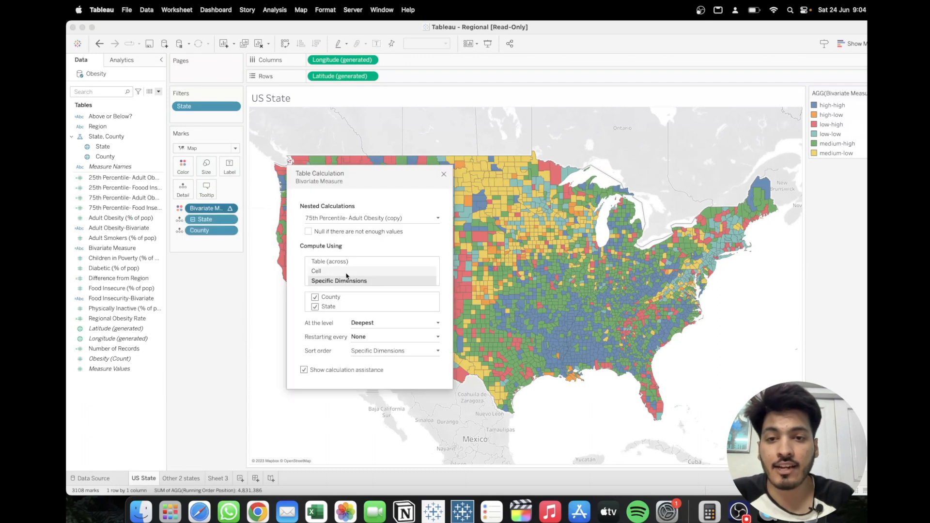
click(391, 218)
click(366, 250)
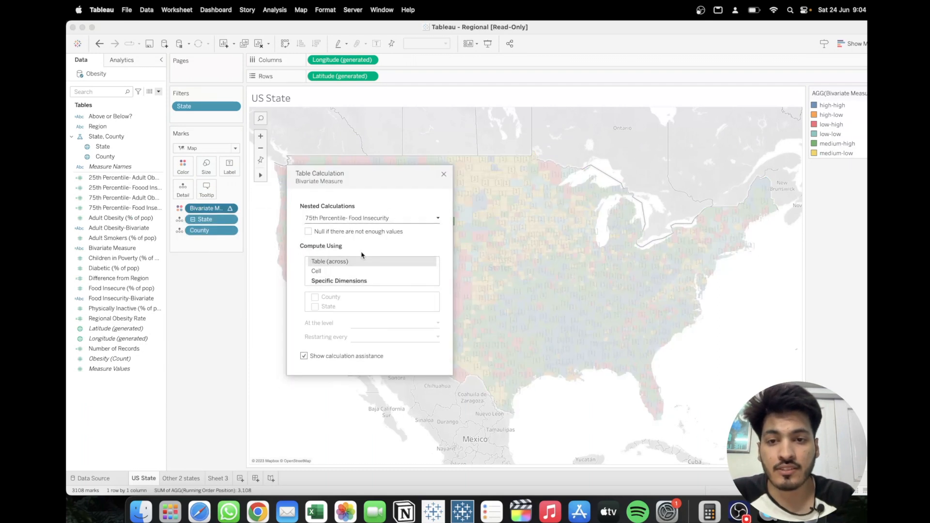
click(326, 280)
click(315, 297)
click(315, 306)
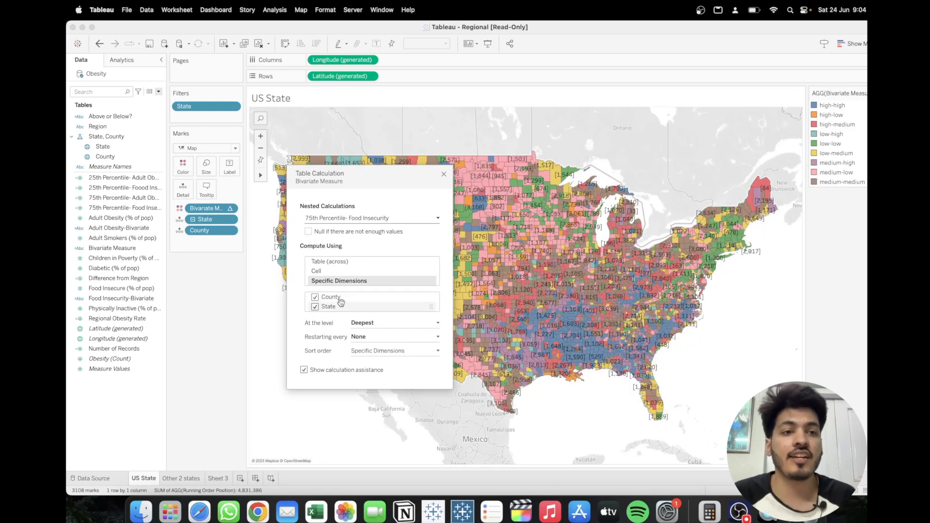
click(194, 328)
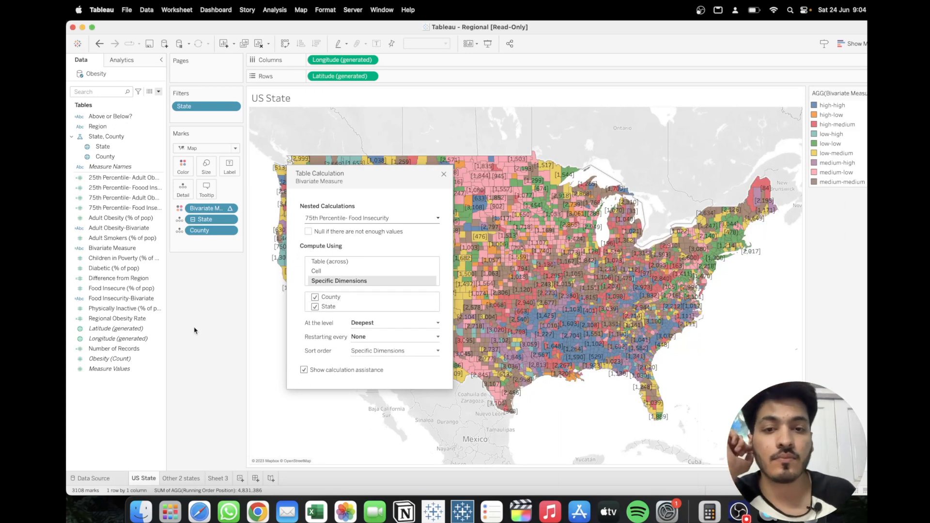
click(443, 174)
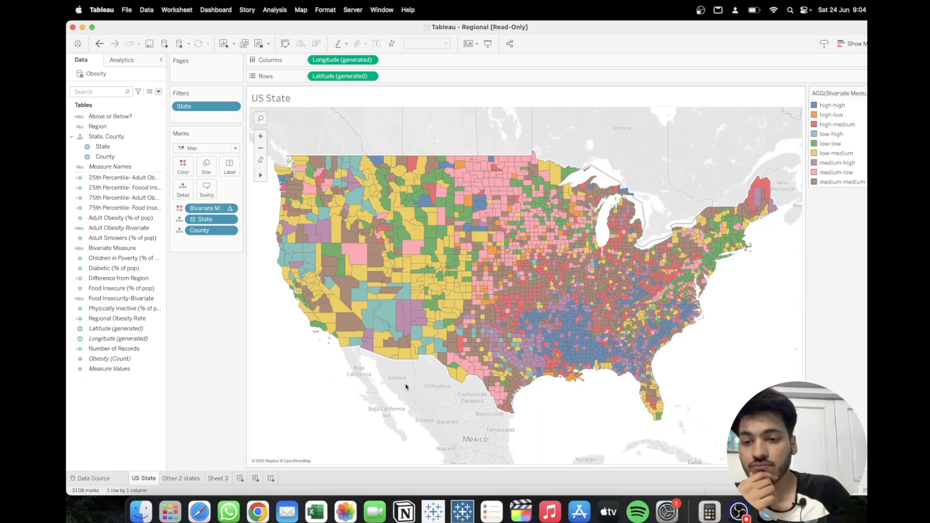
Color the Other 2 states map by Bivariate Measure and compute its nested 25th Percentile- Adult Obesity calculation along County and State.
click(190, 479)
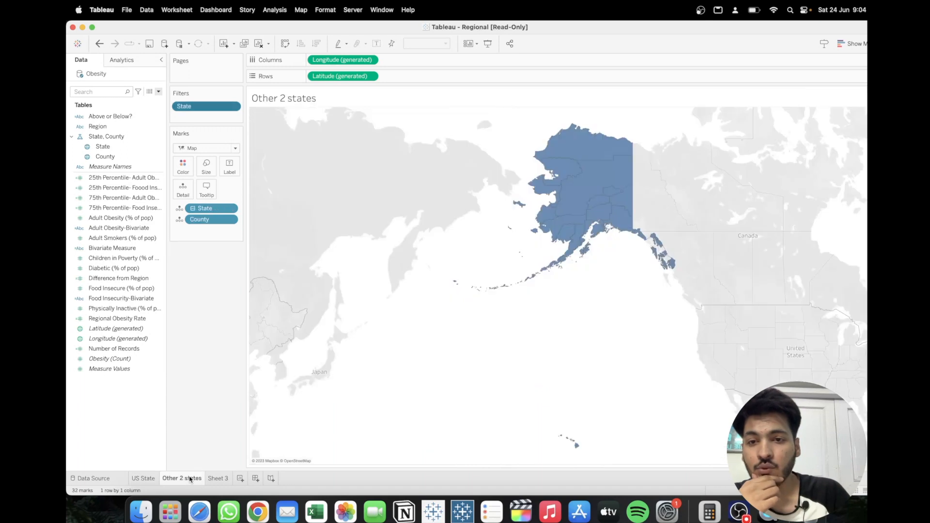
drag(108, 251, 184, 171)
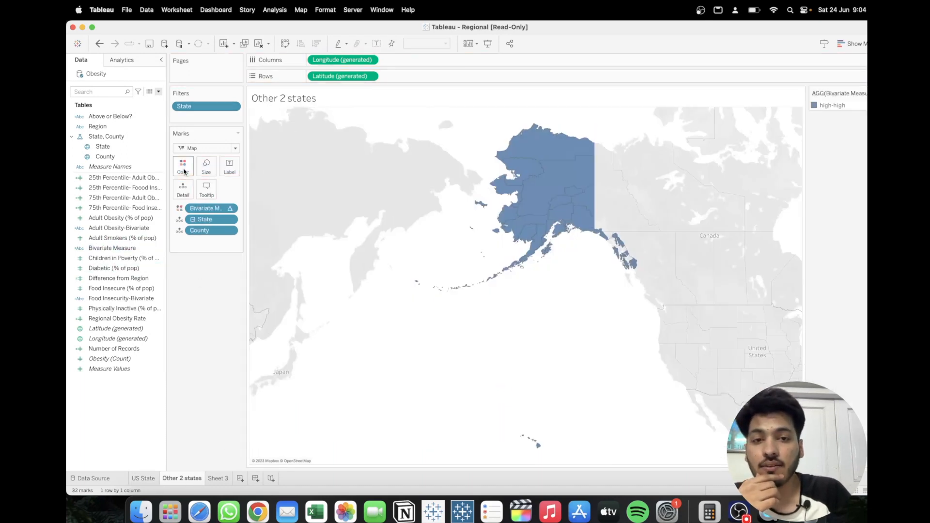
click(230, 208)
click(227, 311)
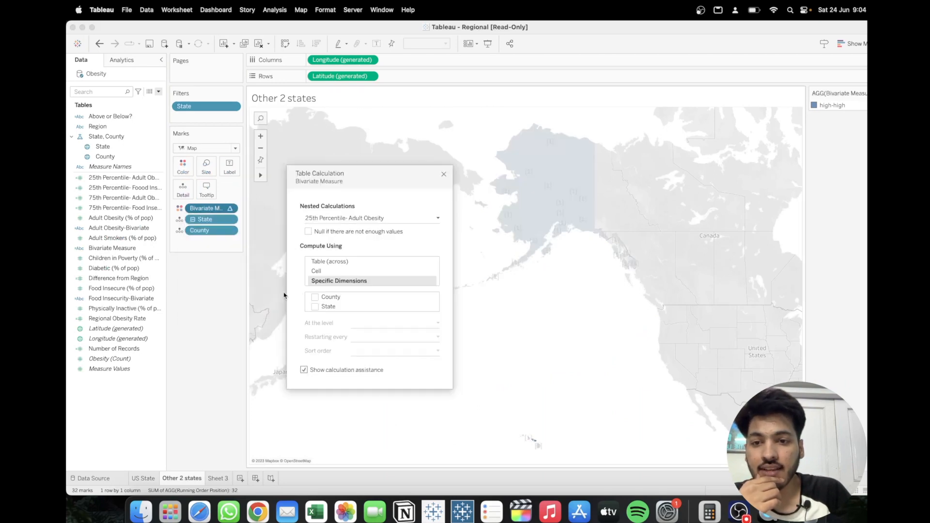
click(315, 296)
click(315, 307)
For Other 2 states, compute the nested 75th Percentile- Adult Obesity (copy) calculation along County and State.
click(369, 218)
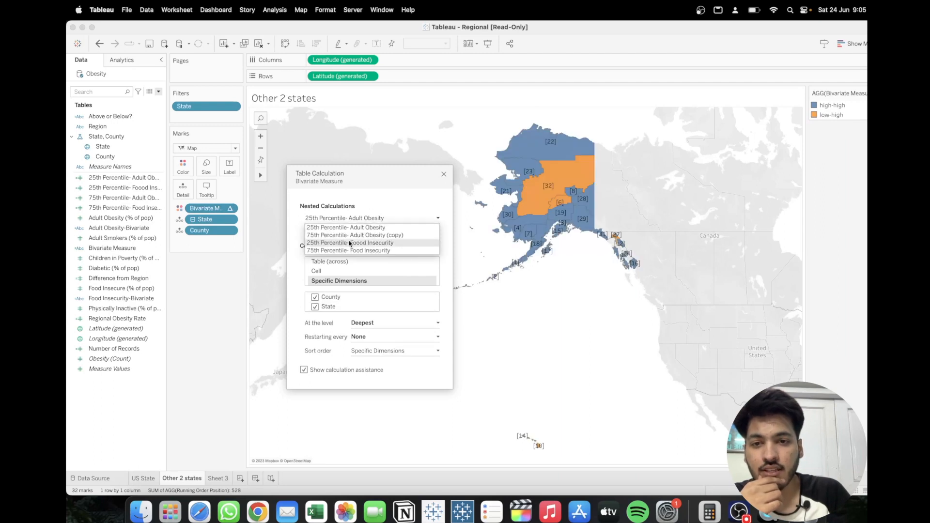
click(353, 241)
click(315, 297)
click(315, 307)
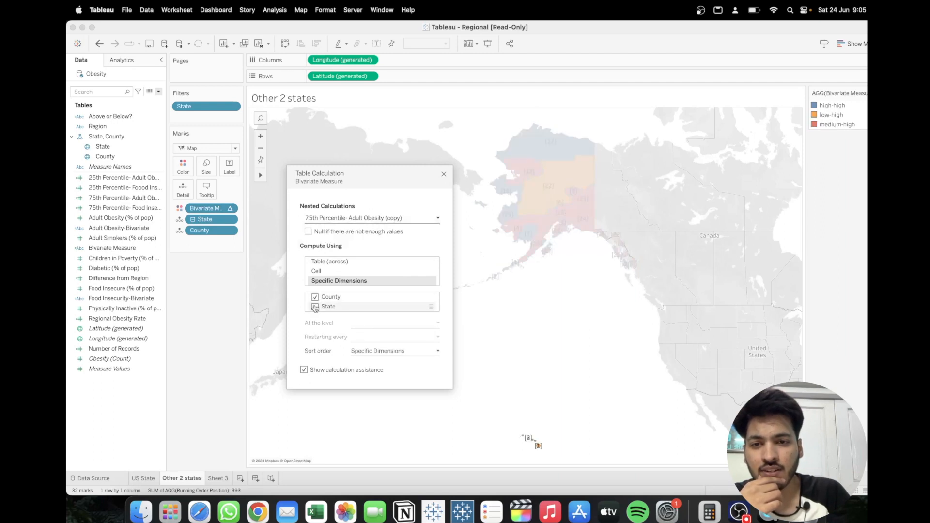
For Other 2 states, compute the nested 25th Percentile- Foood Insecurity calculation along County and State.
click(356, 219)
click(350, 243)
click(315, 297)
click(315, 307)
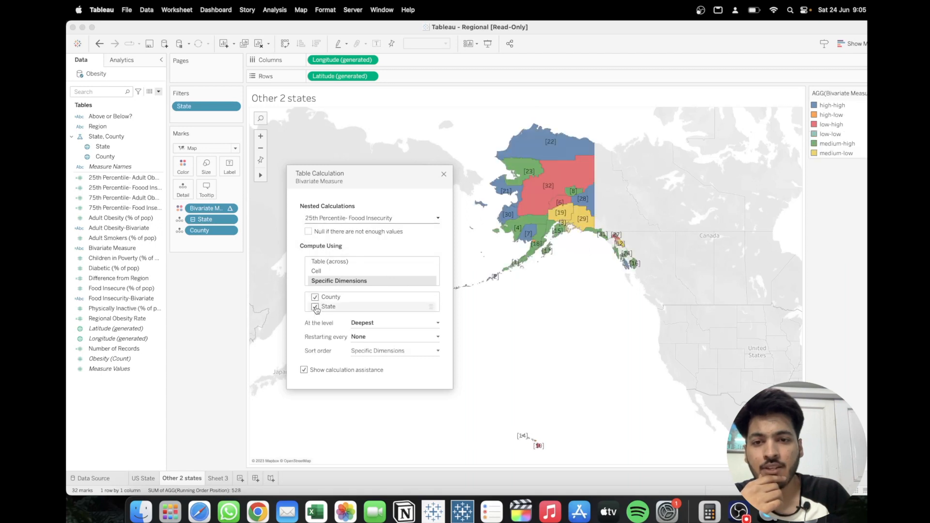
For Other 2 states, compute the nested 75th Percentile- Food Insecurity calculation along County and State, and close the table calculation settings.
click(356, 218)
click(339, 251)
click(314, 297)
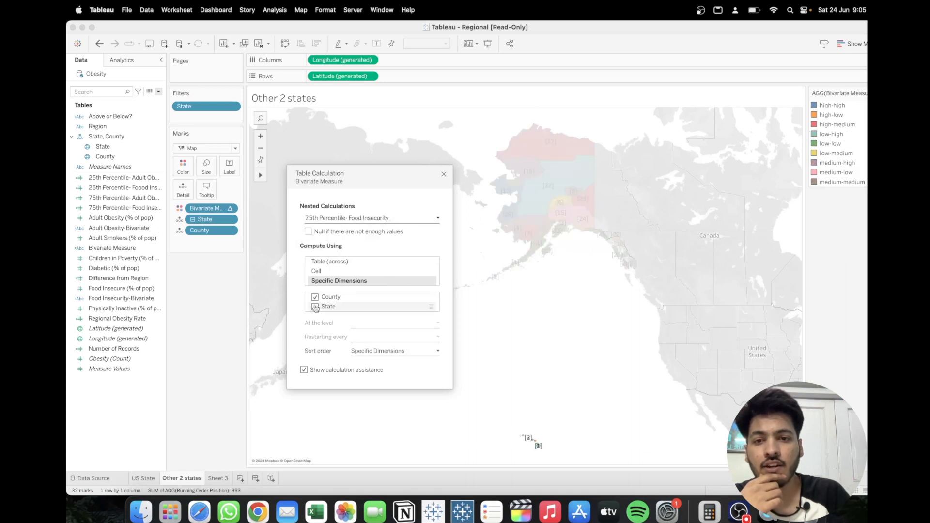
click(314, 307)
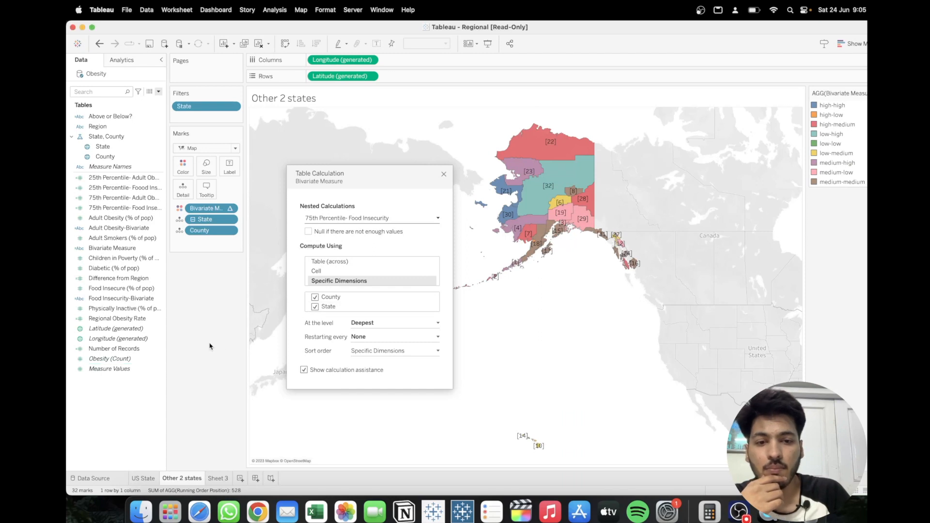
click(444, 174)
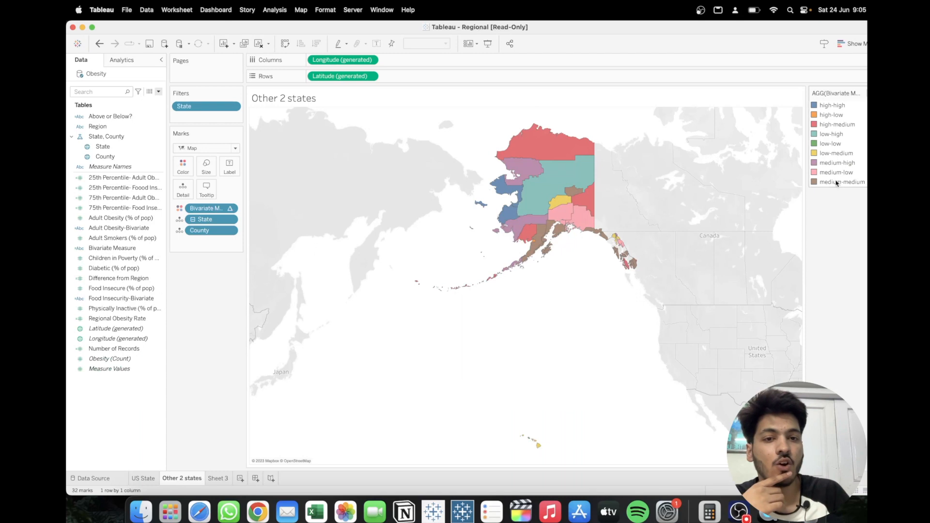
Return to the US State worksheet and delete Sheet 3 from the workbook.
click(140, 478)
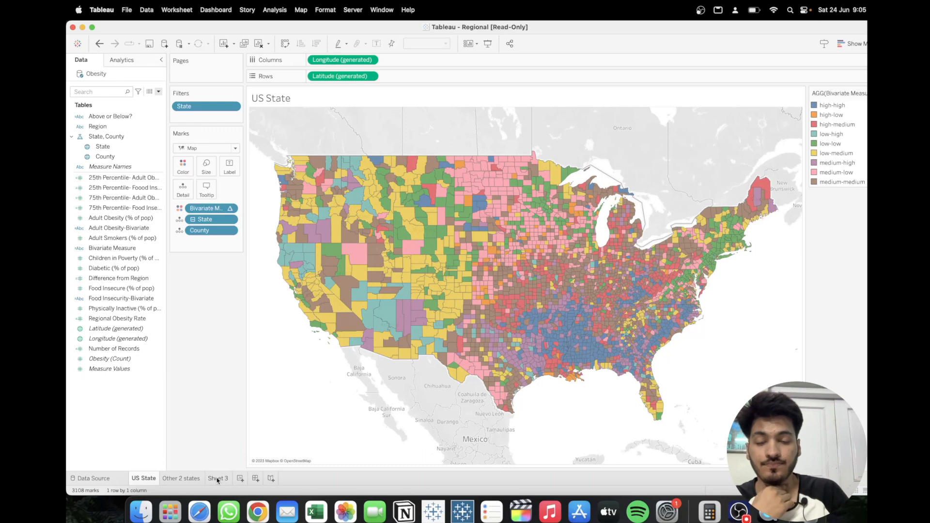
mouse_move(217, 480)
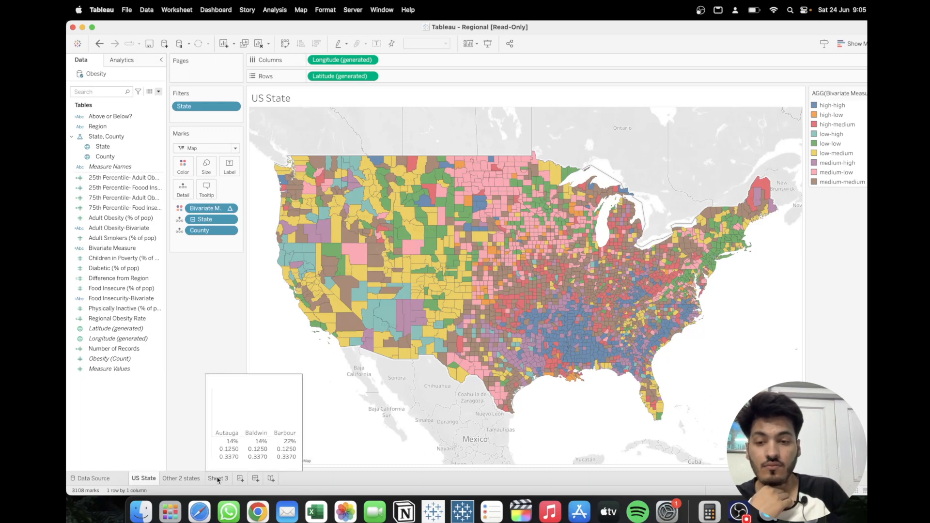
right_click(218, 480)
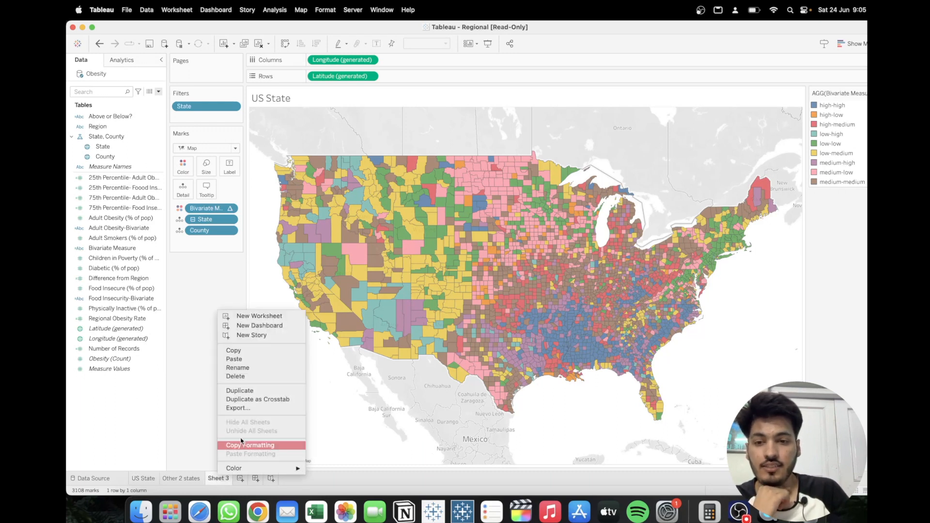
click(247, 380)
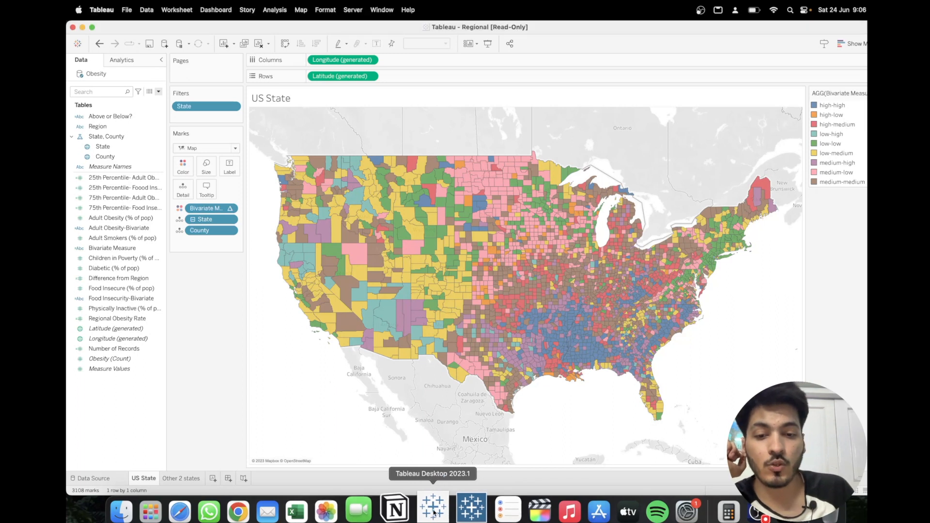
Switch to Notion, shrink its window, and view the Food insecurity vs. Obesity reference map and color legend on the Bi Variate Map page.
click(395, 509)
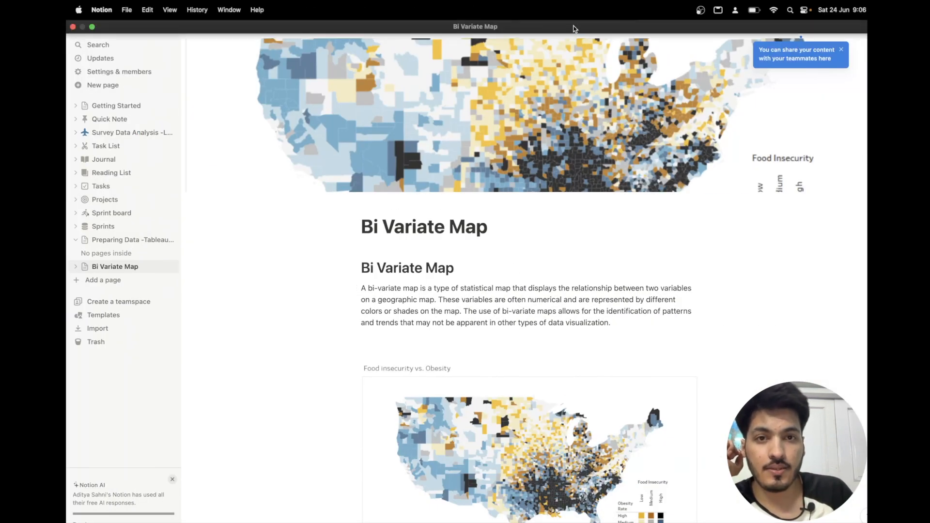
click(92, 28)
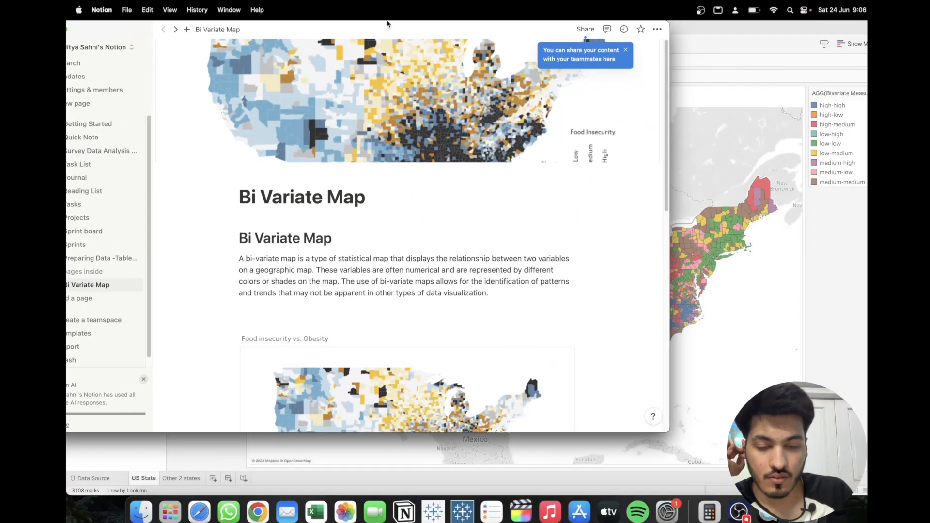
scroll(487, 254, down, 5)
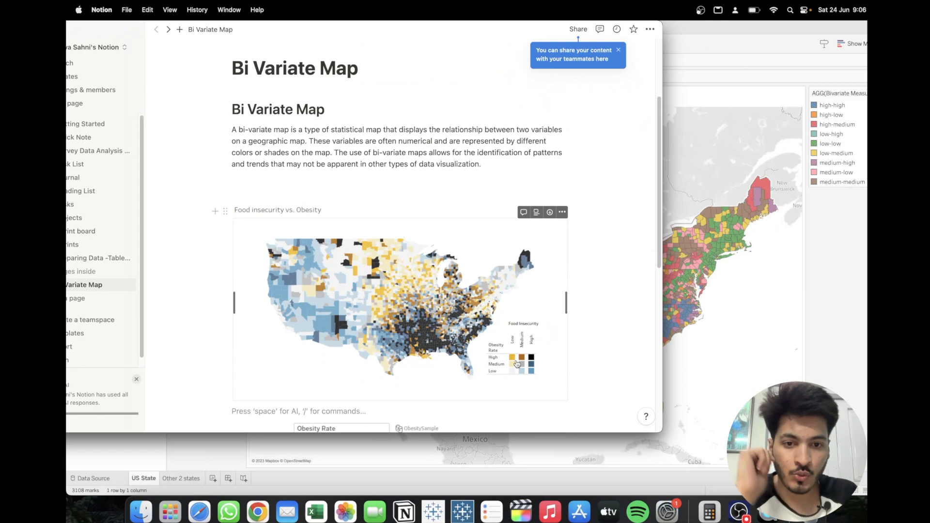
Shrink and move the Tableau and Notion windows so the worksheet sits beside the Food insecurity vs. Obesity reference map.
double_click(829, 107)
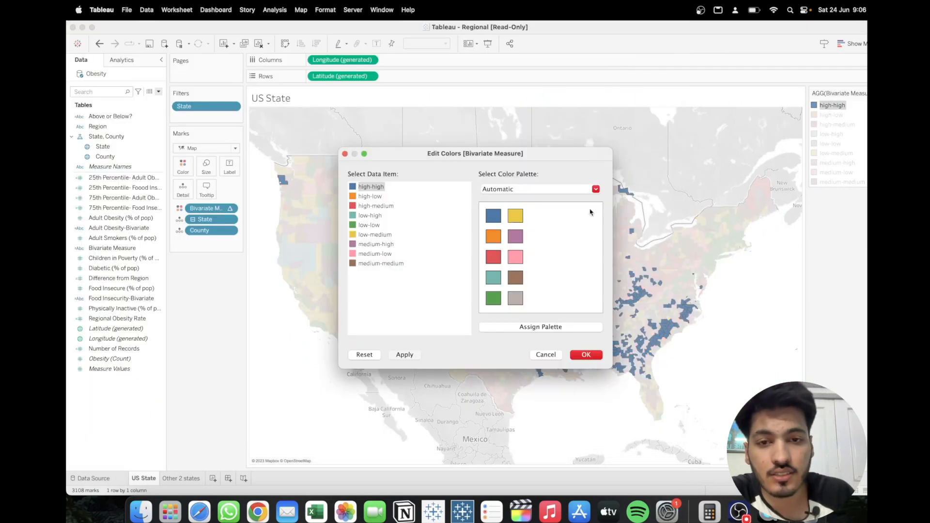
click(546, 354)
drag(501, 29, 508, 93)
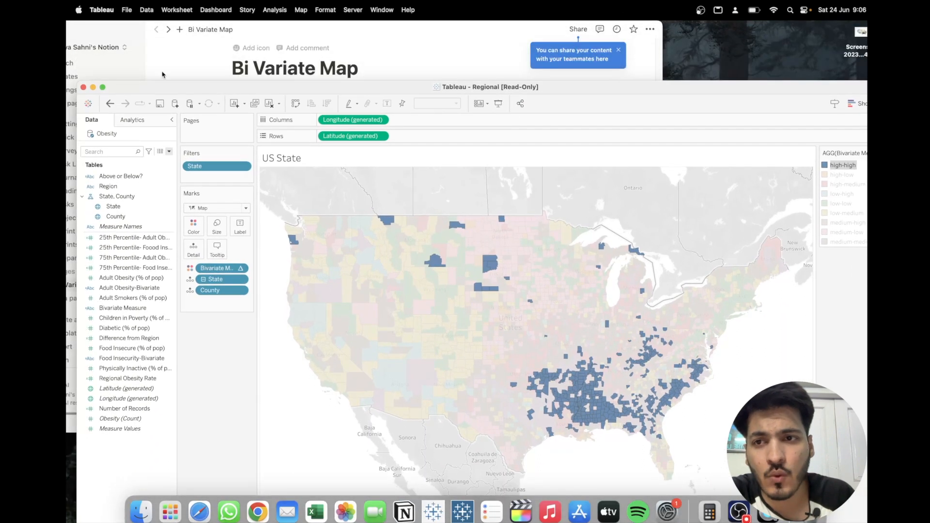
drag(76, 82, 238, 201)
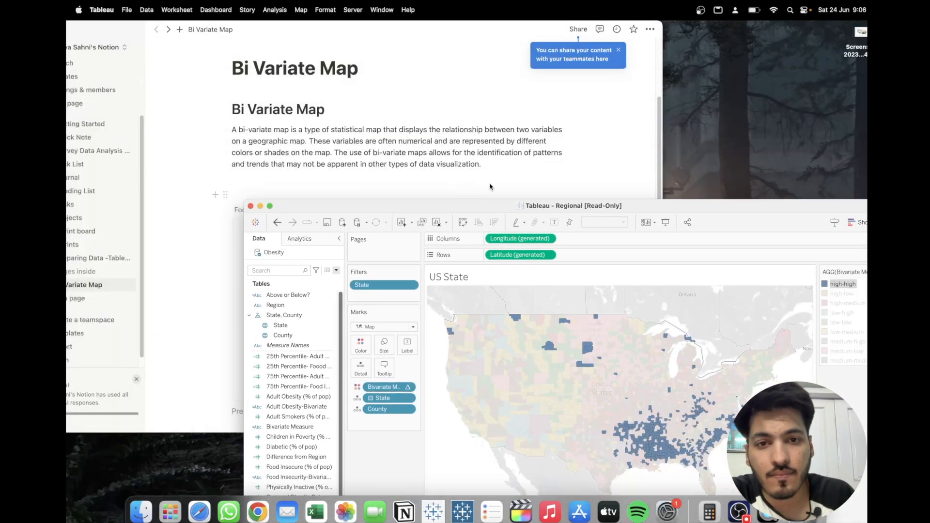
drag(444, 37, 338, 39)
drag(626, 207, 644, 68)
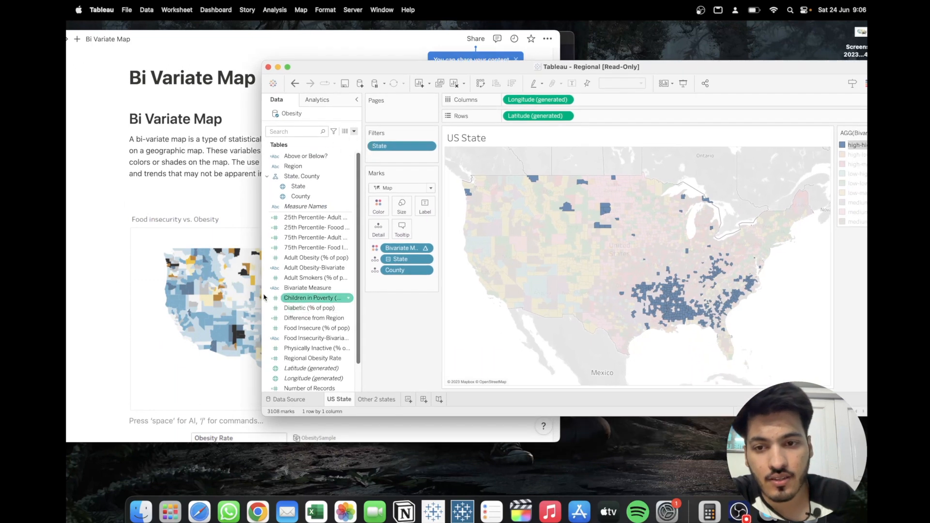
drag(262, 265, 473, 259)
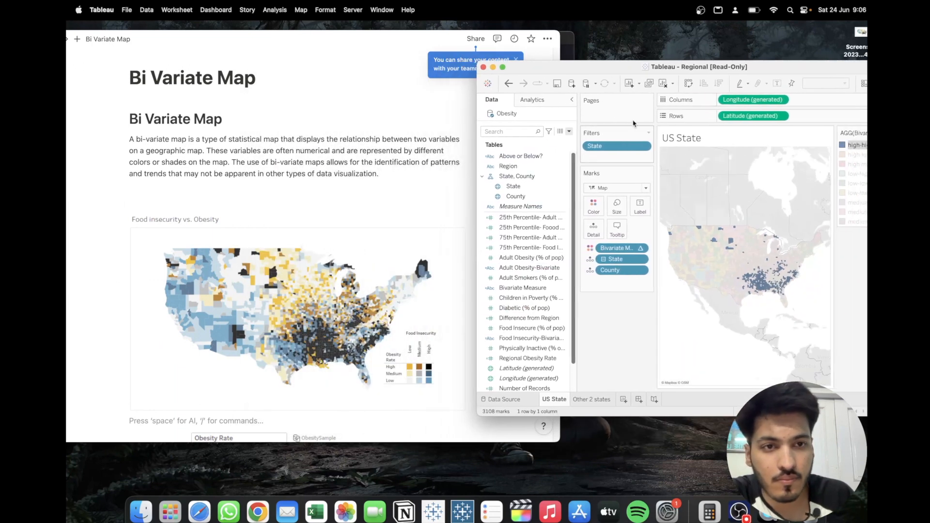
drag(754, 68, 730, 33)
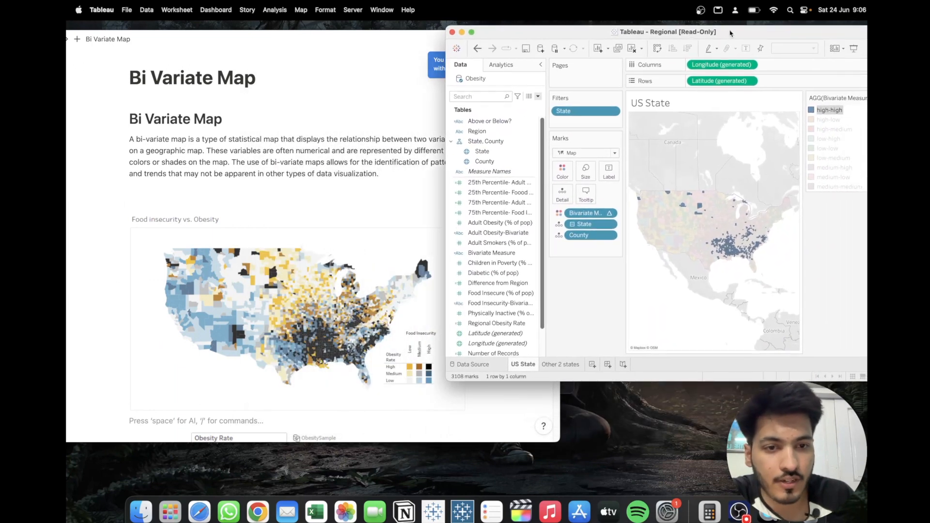
Edit the Bivariate Measure colors and set high-high to the black sampled from the reference legend's High/High square.
mouse_move(830, 112)
double_click(829, 111)
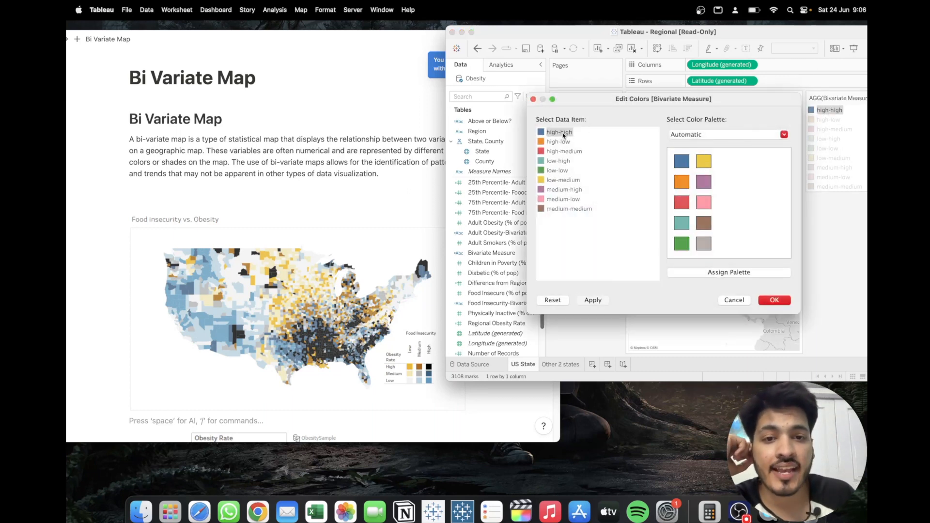
double_click(559, 132)
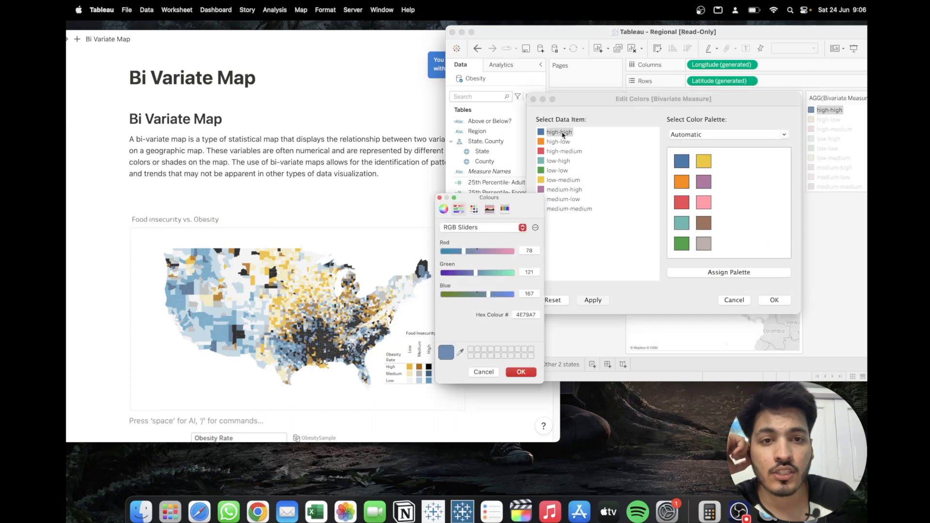
drag(508, 201, 633, 206)
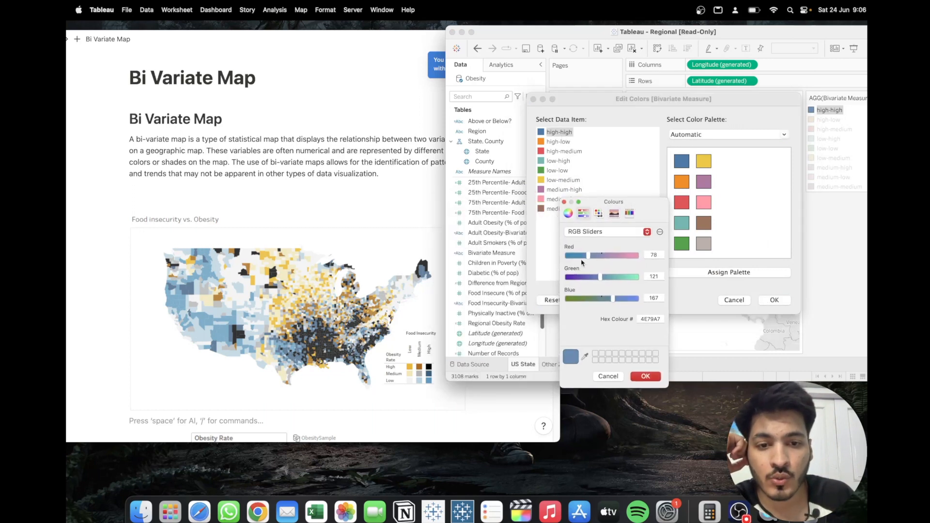
click(584, 356)
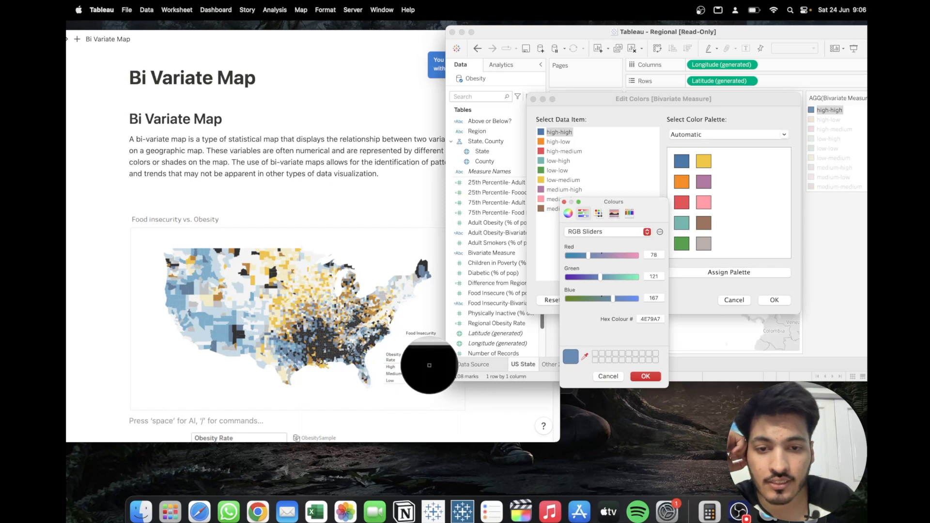
click(430, 366)
click(646, 376)
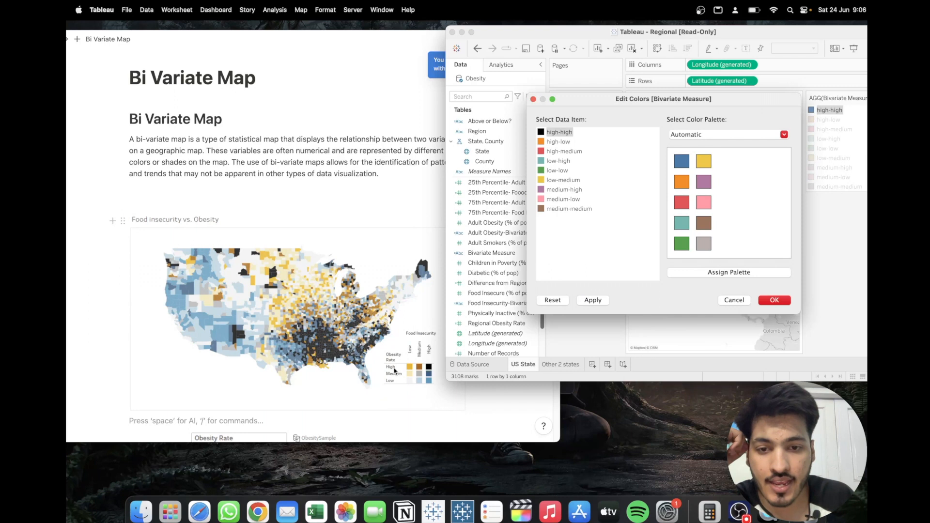
Set the high-low class to the yellow E9B63E sampled from the reference legend's high obesity, low food insecurity square.
double_click(558, 141)
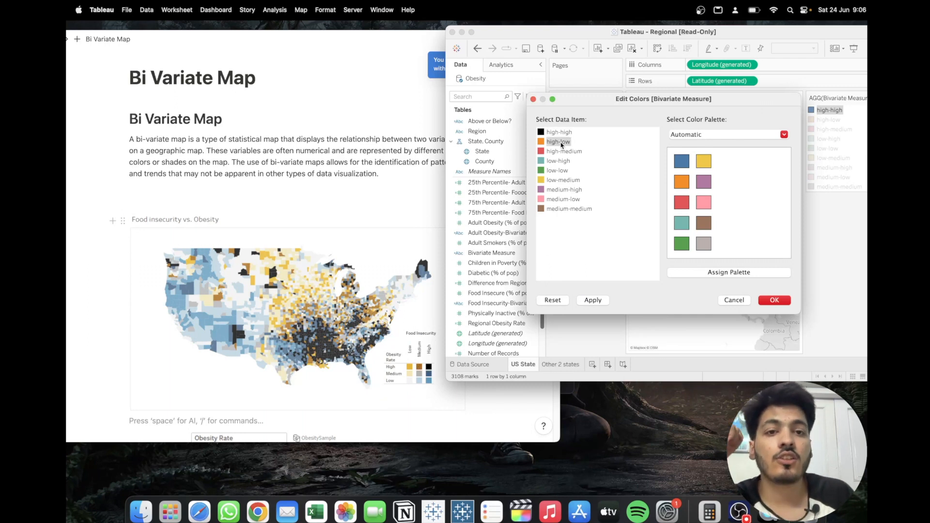
click(587, 357)
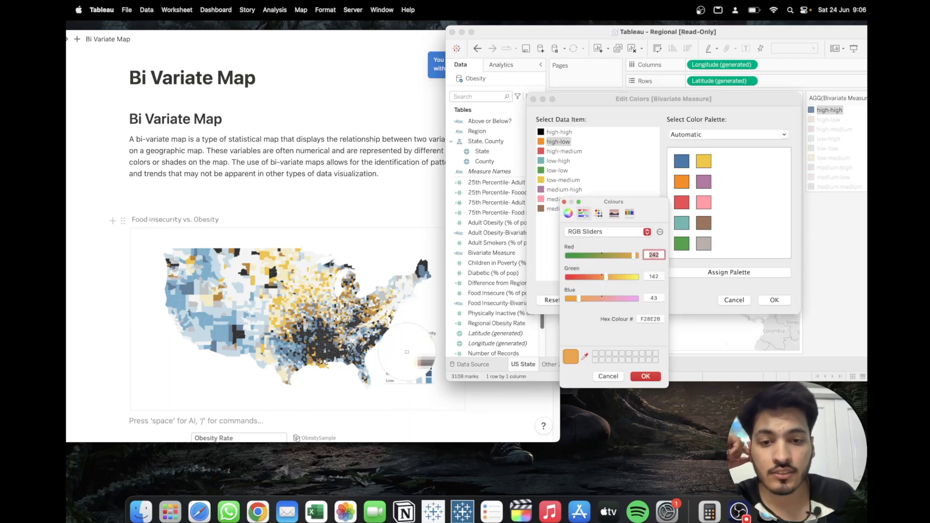
click(409, 364)
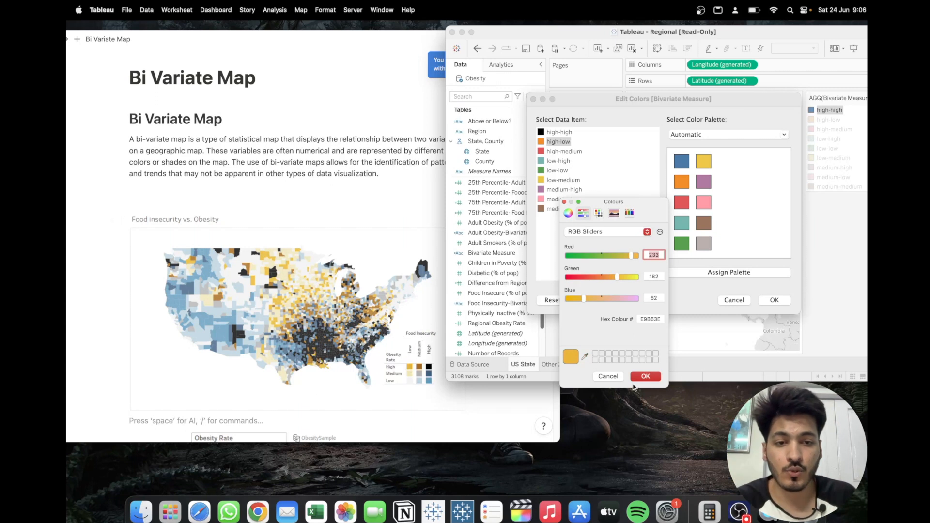
click(645, 376)
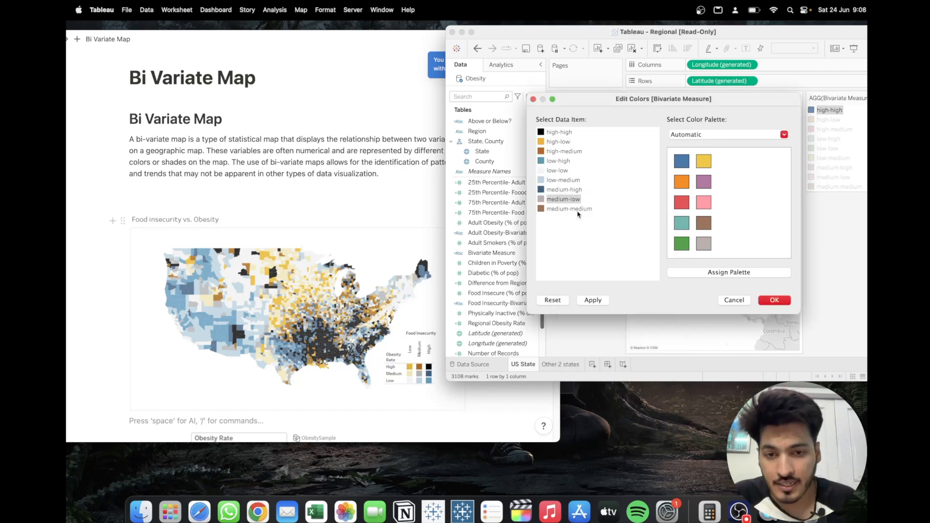
Set medium-low to the legend's cream and medium-medium to its gray, apply the color edits, and enlarge the Tableau window to full screen.
click(576, 211)
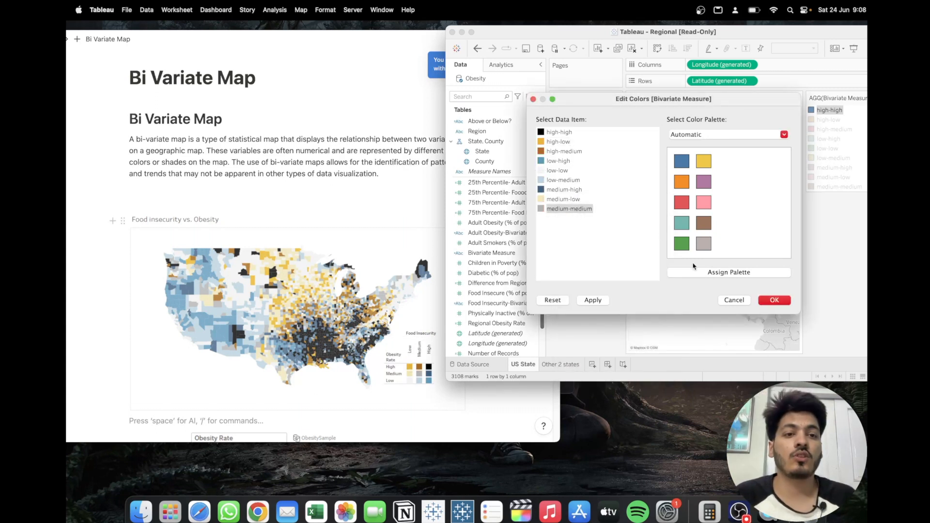
click(775, 301)
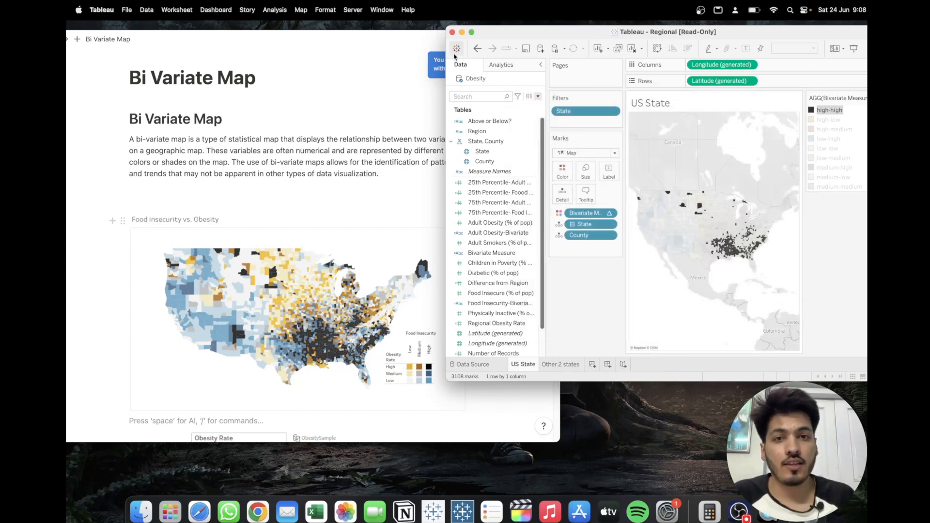
click(470, 33)
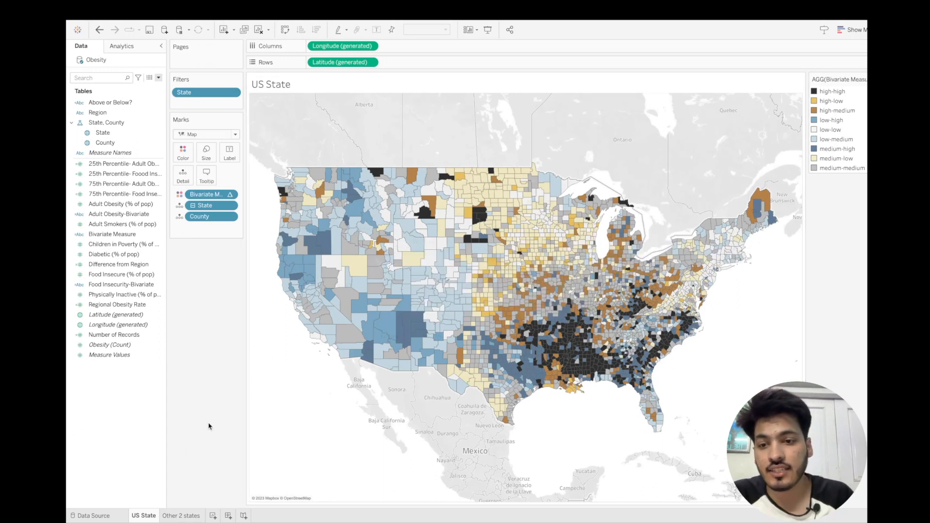
Check the recolored map on Other 2 states, then return to US State and inspect a California county's tooltip.
click(178, 516)
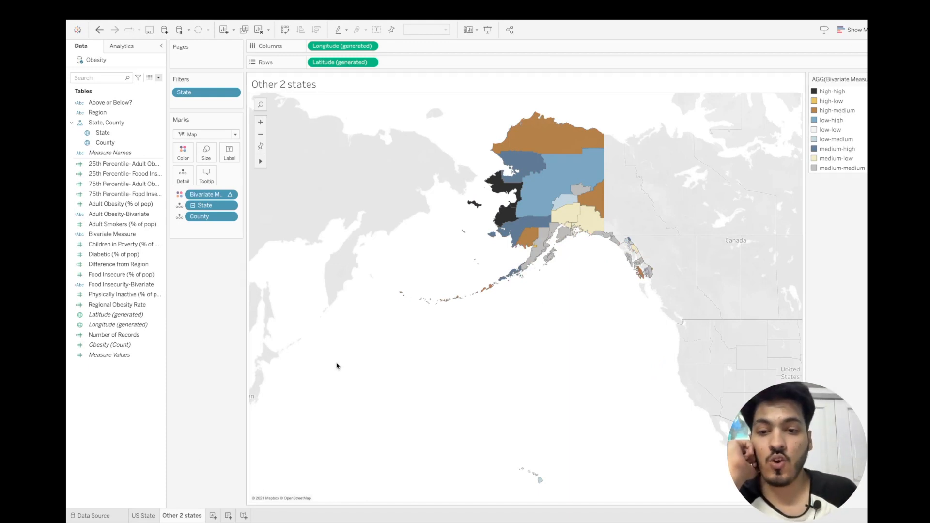
click(145, 518)
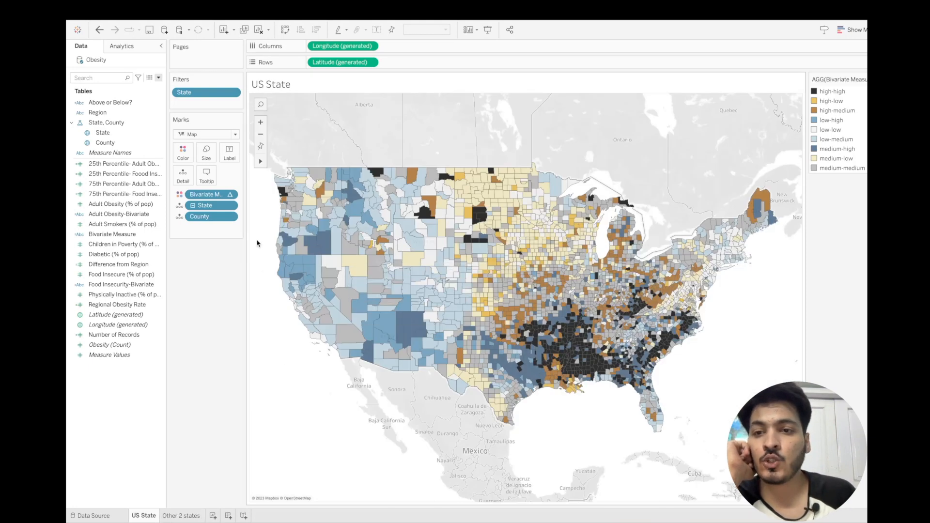
click(137, 227)
click(138, 175)
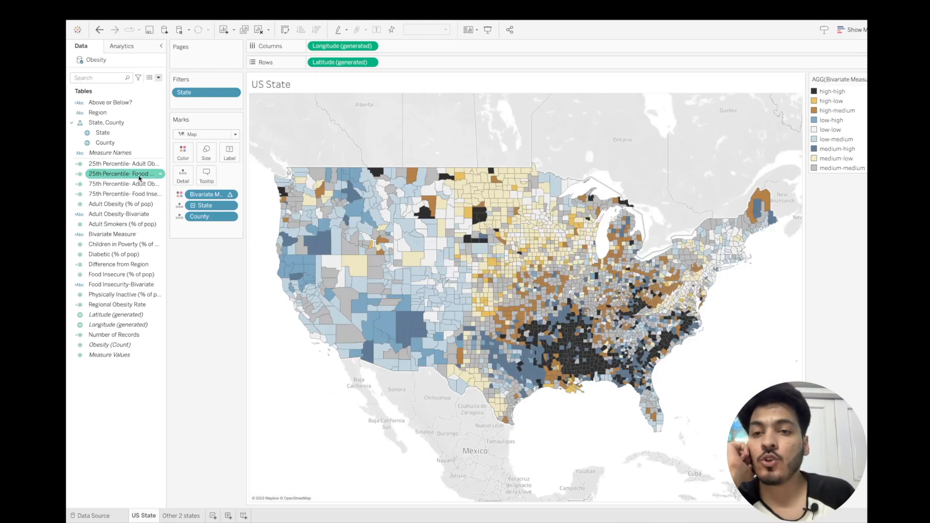
mouse_move(310, 275)
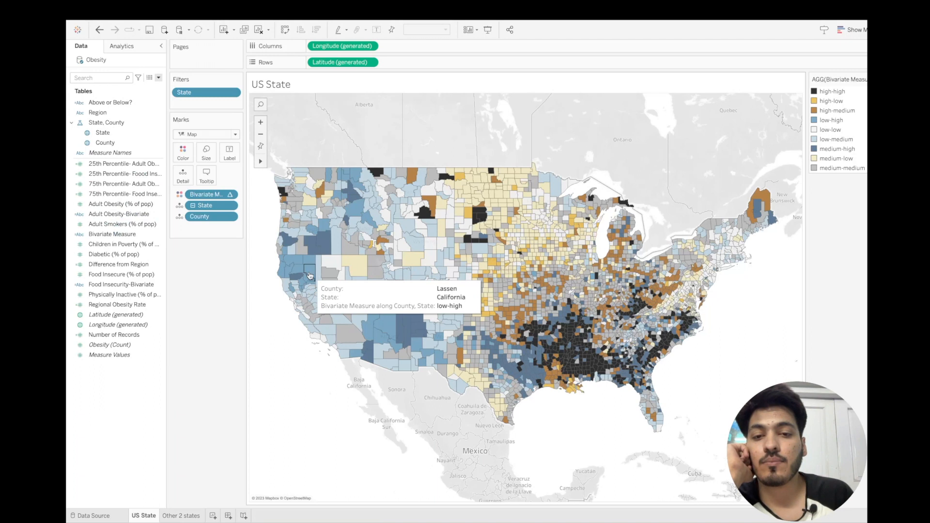
click(127, 165)
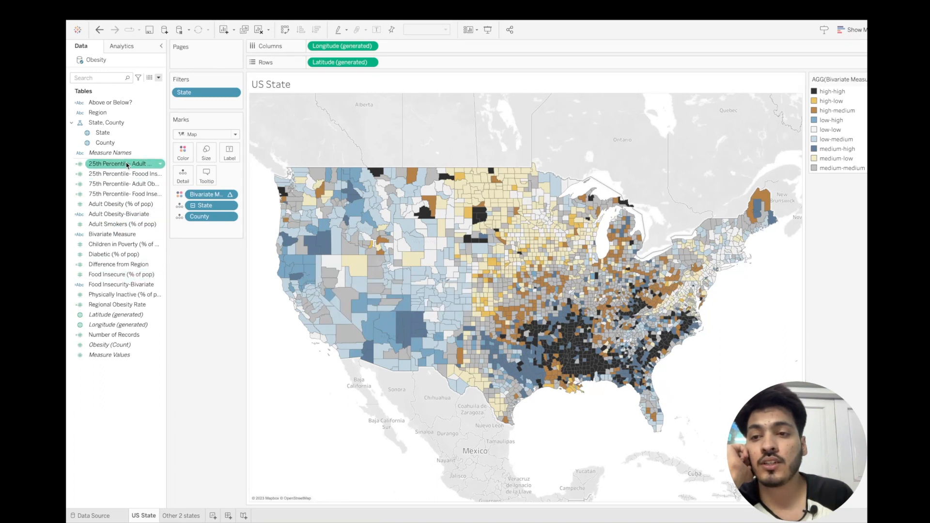
Add Adult Obesity (% of pop) to the US State map's tooltip and aggregate it as Average.
drag(118, 204, 206, 182)
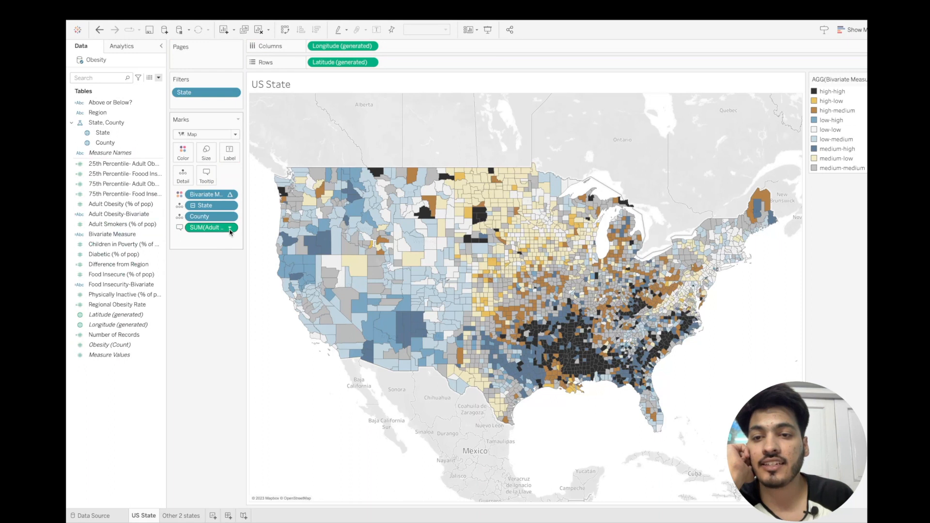
click(229, 228)
mouse_move(242, 315)
click(305, 325)
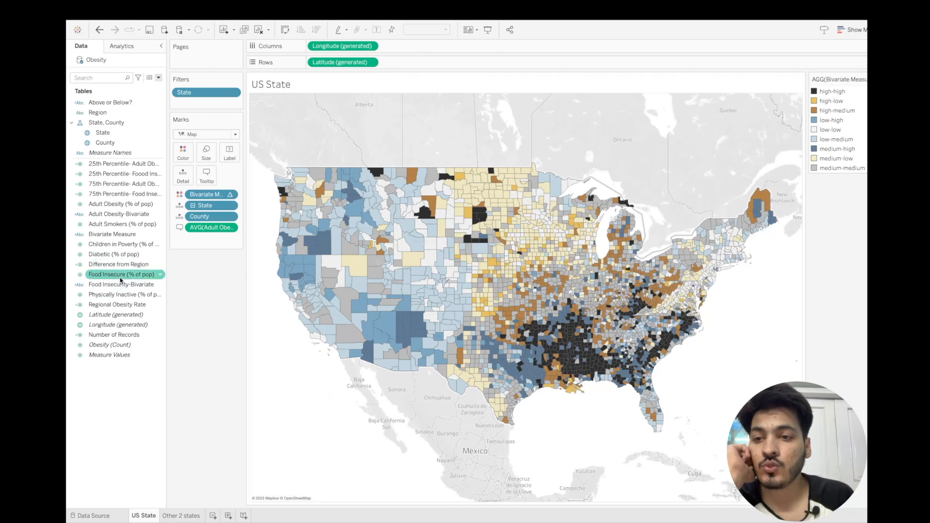
Add Food Insecure (% of pop) to the US State map's tooltip and aggregate it as Average.
drag(121, 278, 207, 176)
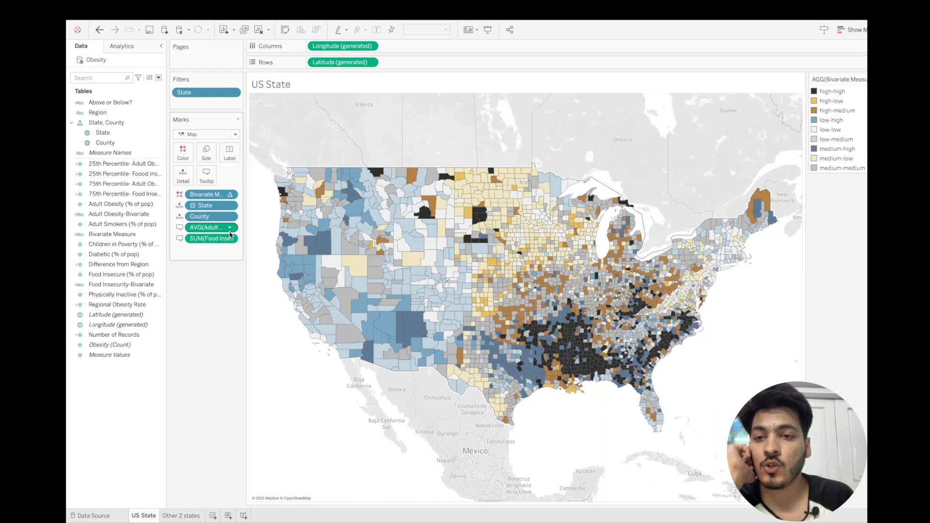
click(230, 239)
mouse_move(247, 327)
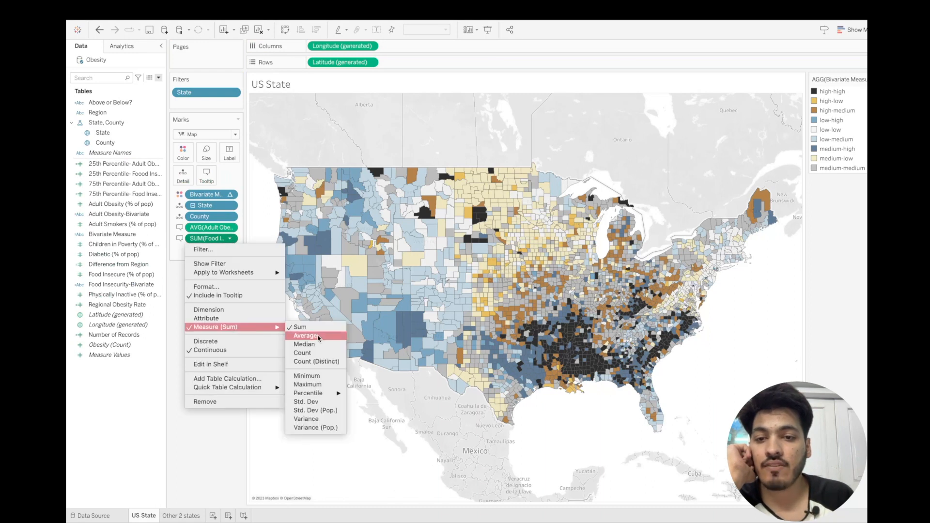
click(298, 335)
Edit the tooltip to a larger bold <County>|<State> heading and strip the text labels before the Adult Obesity and Food Insecure averages.
click(208, 175)
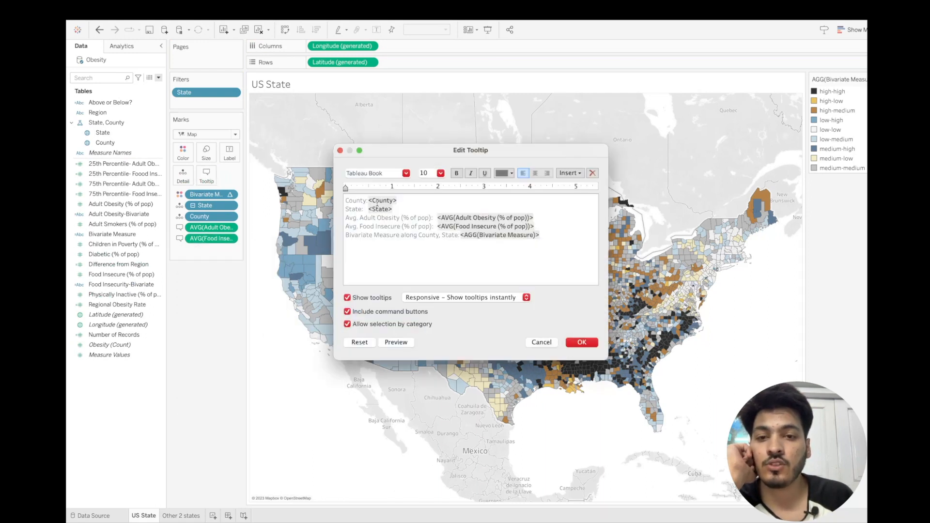
drag(370, 200, 343, 199)
key(BackSpace)
key(BackSpace)
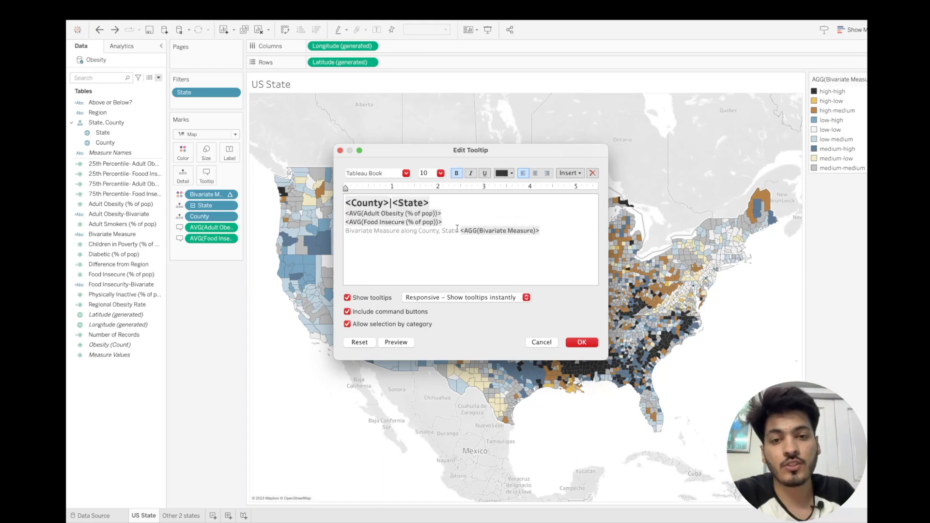
Consult the Tool Tip wording in Notion, then add "of people eats less fruits and vegetables." after the tooltip's Food Insecure average.
key(ctrl+Left)
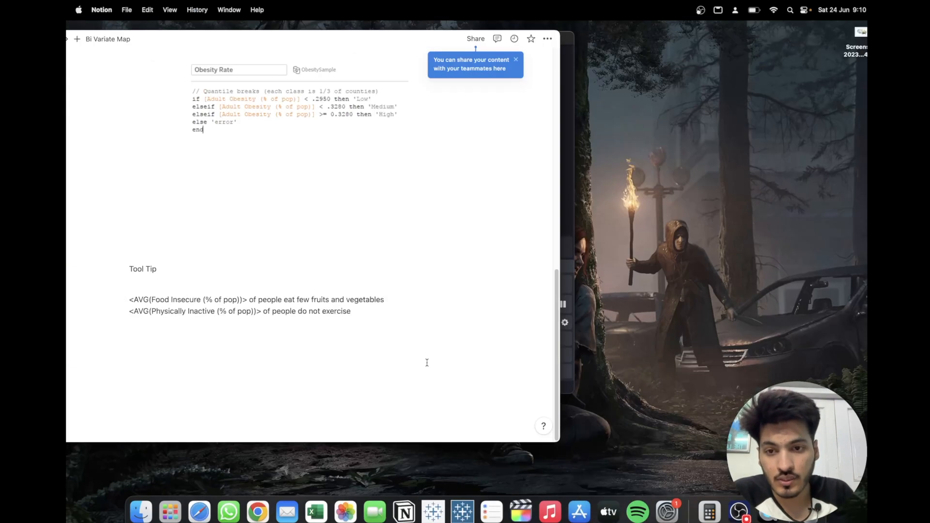
key(ctrl+Right)
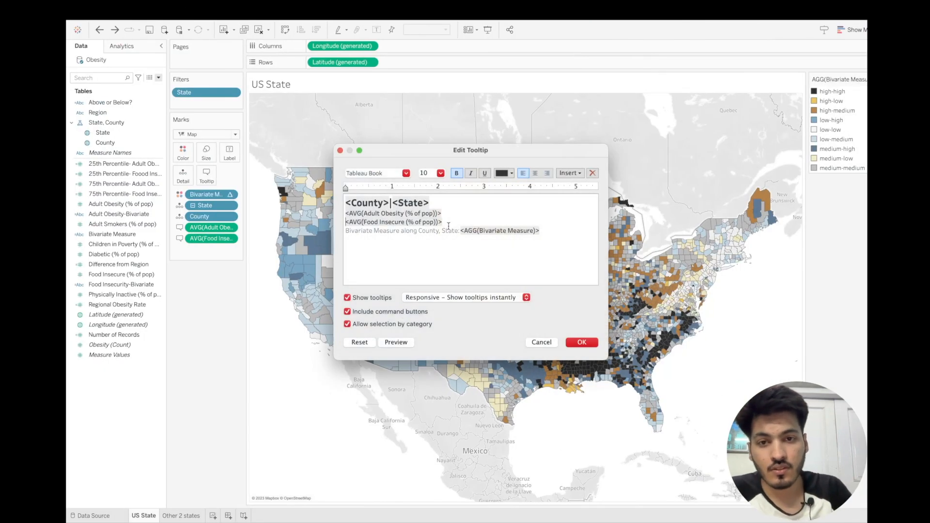
click(451, 223)
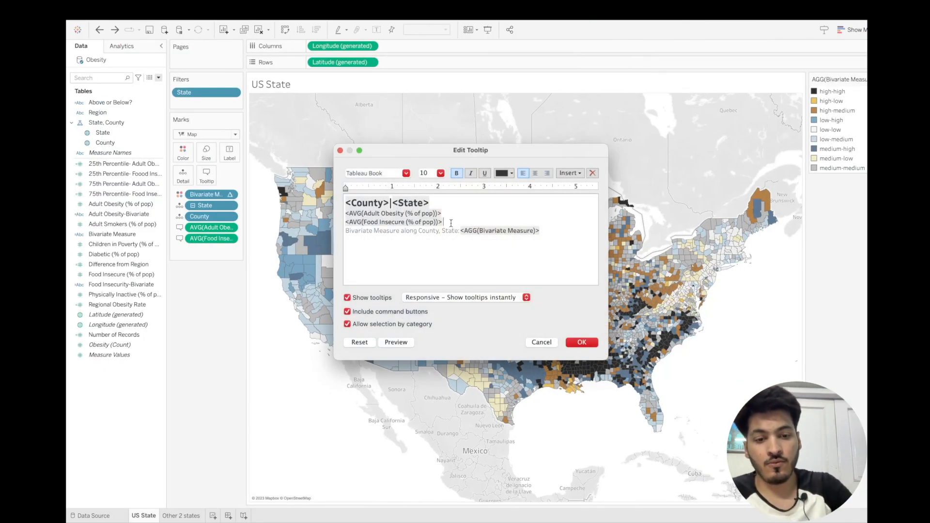
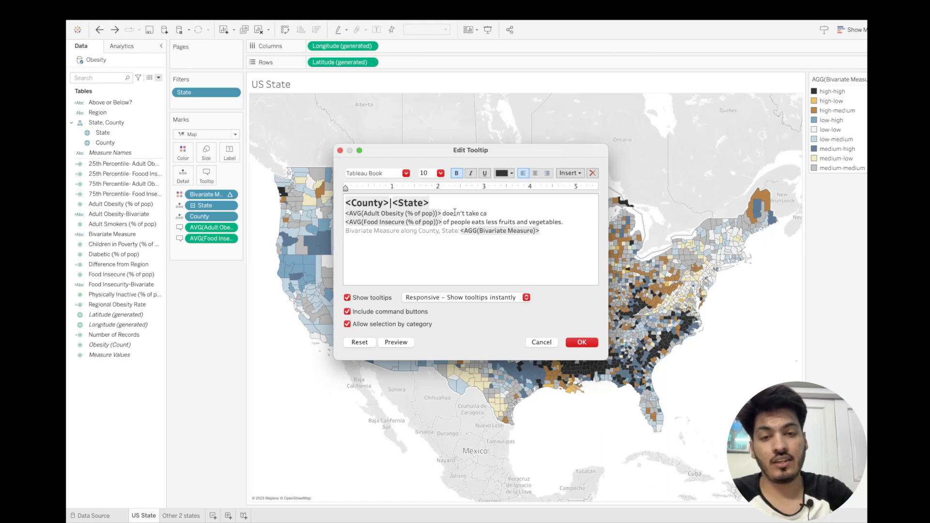
Complete the tooltip's Adult Obesity line so it reads "doesn't take care of their physical being." after the average.
text(themselves)
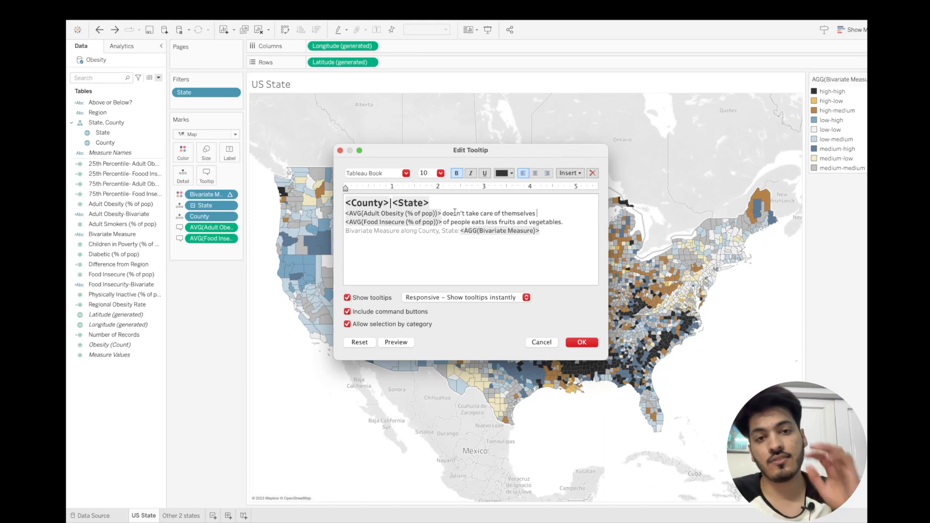
key(BackSpace)
key(BackSpace)
key(BackSpace)
key(BackSpace)
key(BackSpace)
key(BackSpace)
key(BackSpace)
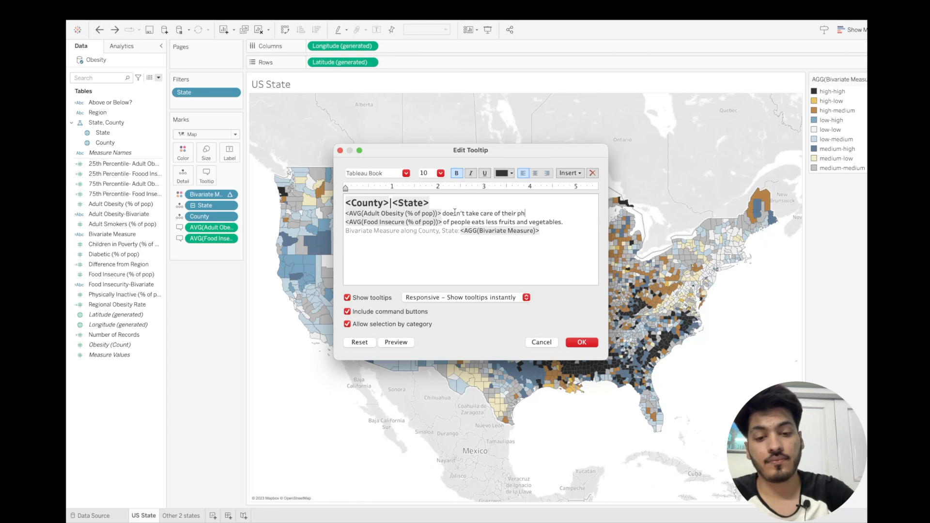
text(ing)
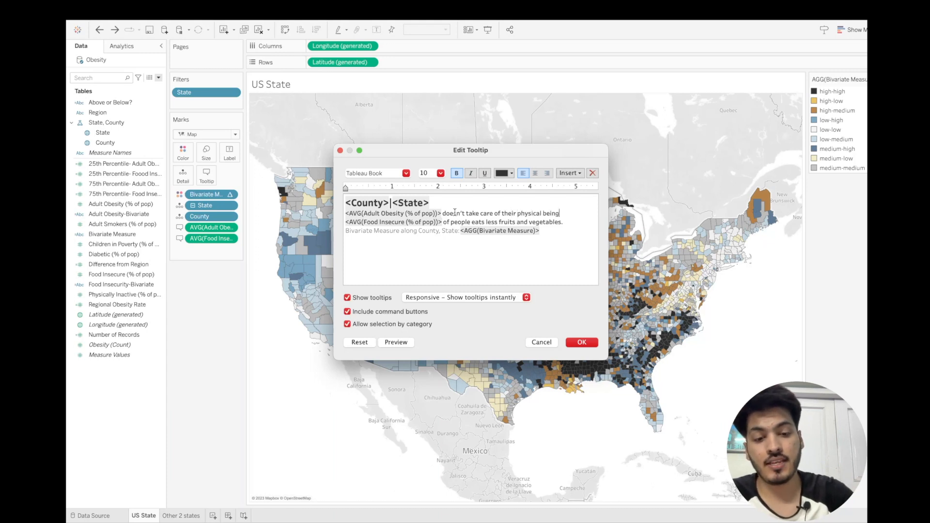
Delete the Bivariate Measure line from the US State tooltip and apply the edited tooltip.
drag(539, 231, 345, 231)
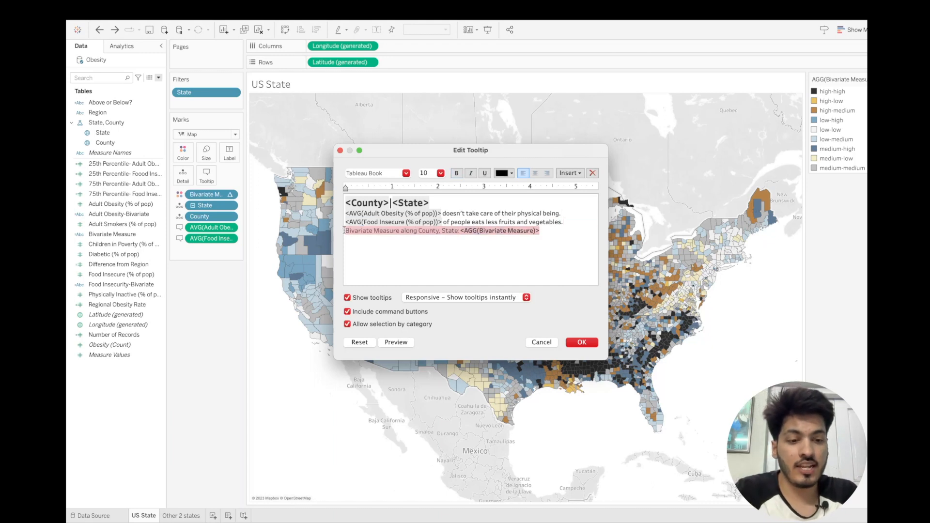
key(BackSpace)
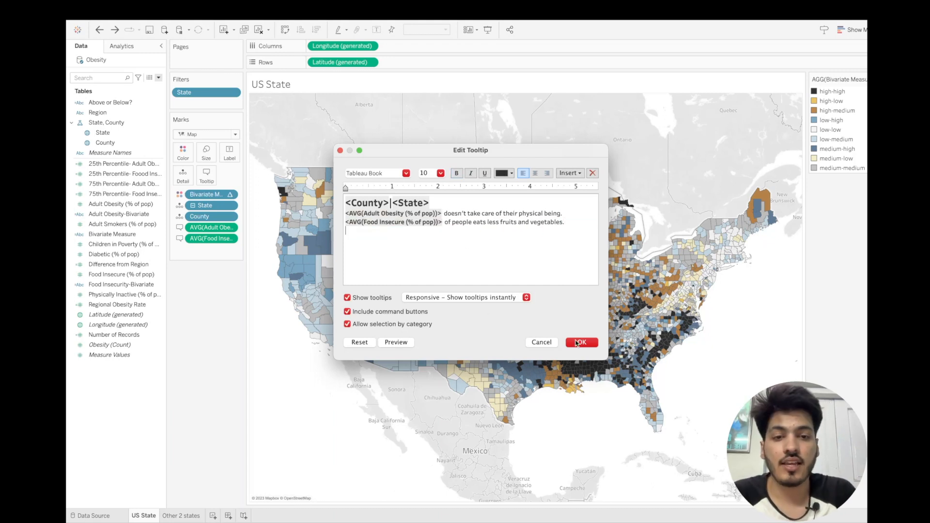
click(572, 342)
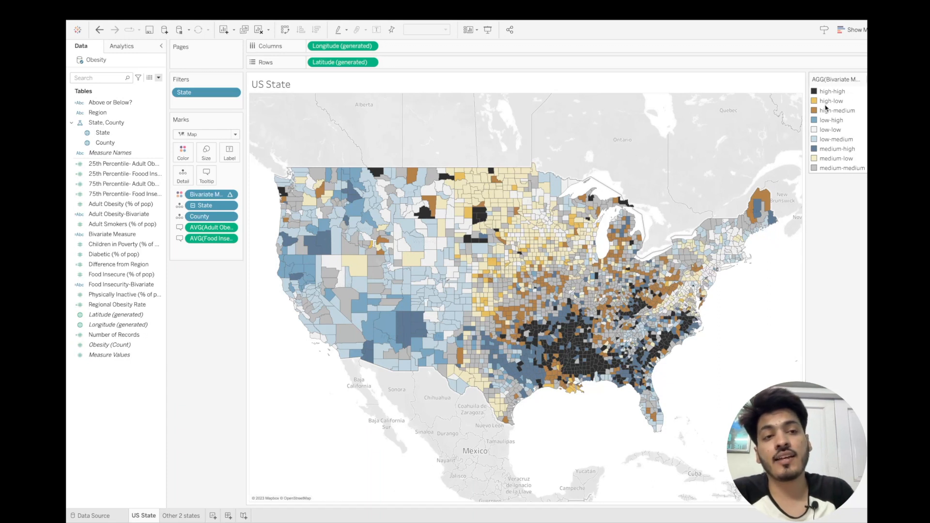
Add Physically Inactive (% of pop) to the US State map's tooltip.
mouse_move(368, 228)
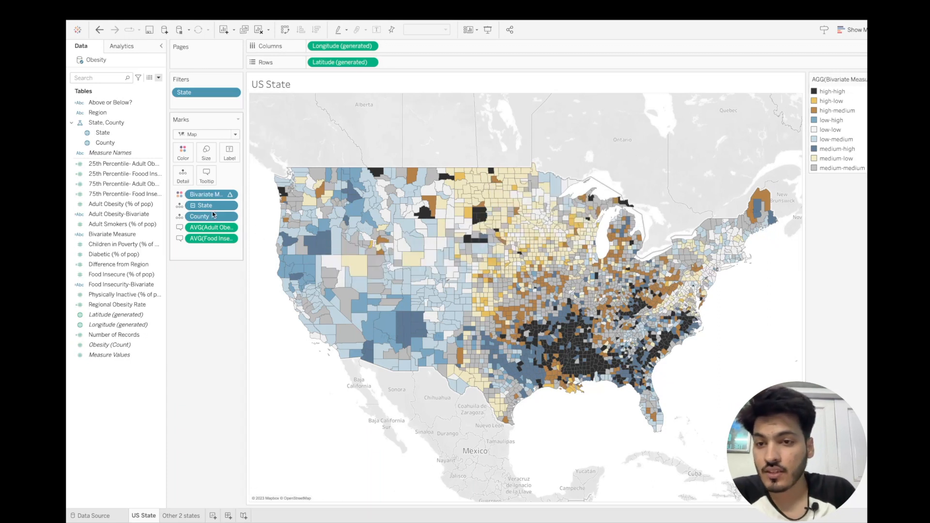
drag(125, 295, 206, 175)
click(212, 181)
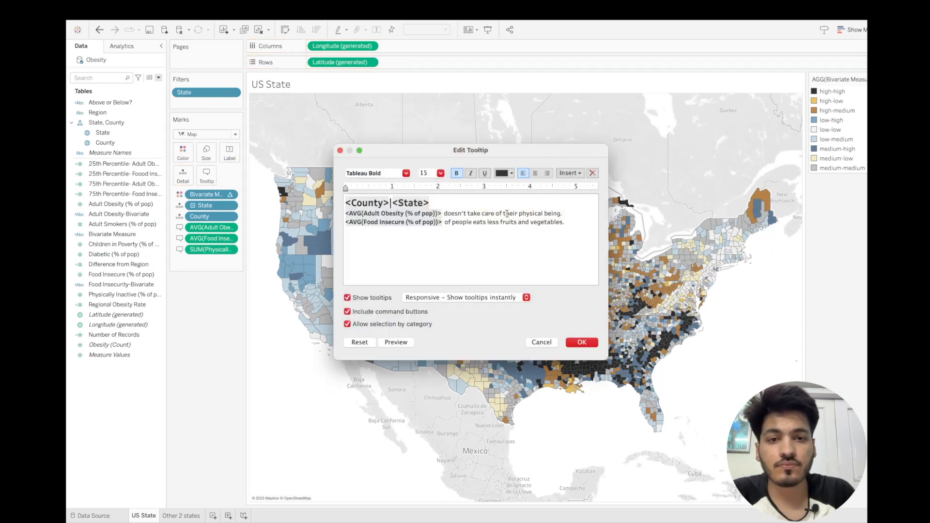
click(574, 226)
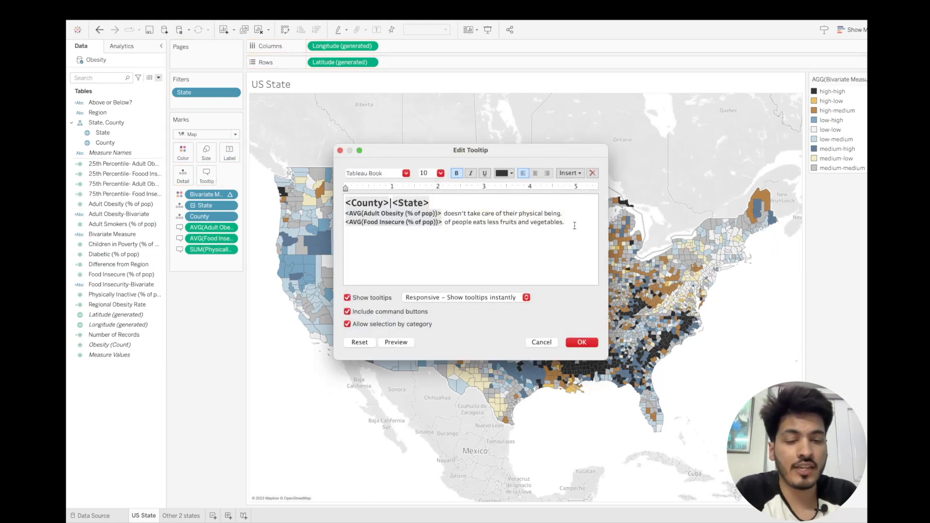
click(576, 176)
click(615, 379)
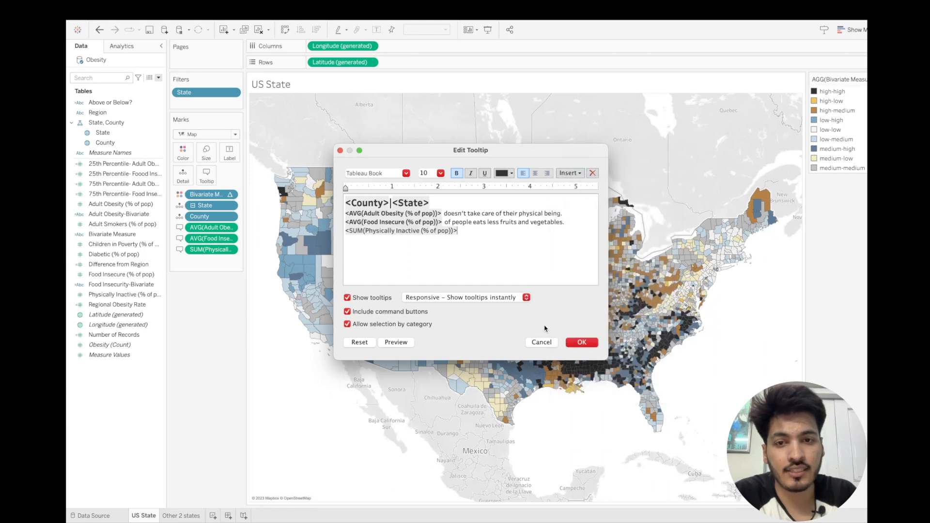
click(582, 342)
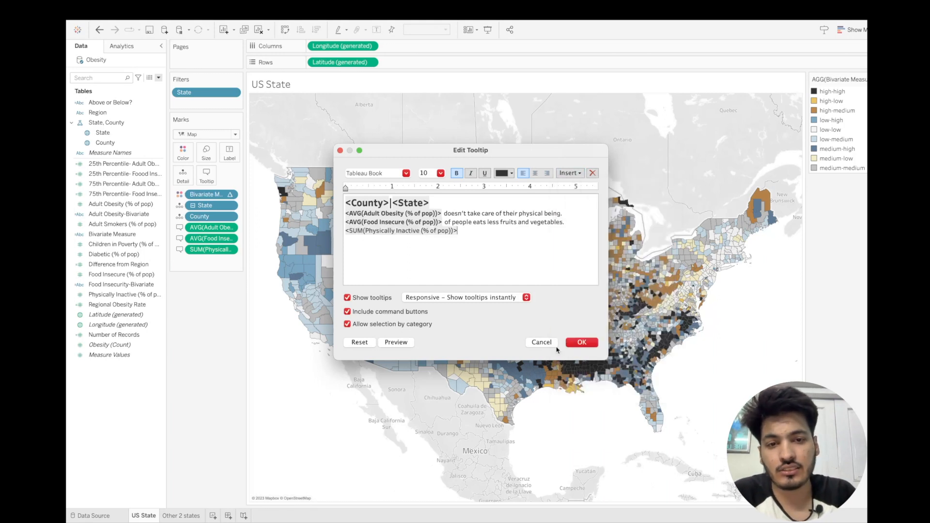
Aggregate the Physically Inactive (% of pop) tooltip field as Average.
click(230, 249)
mouse_move(232, 332)
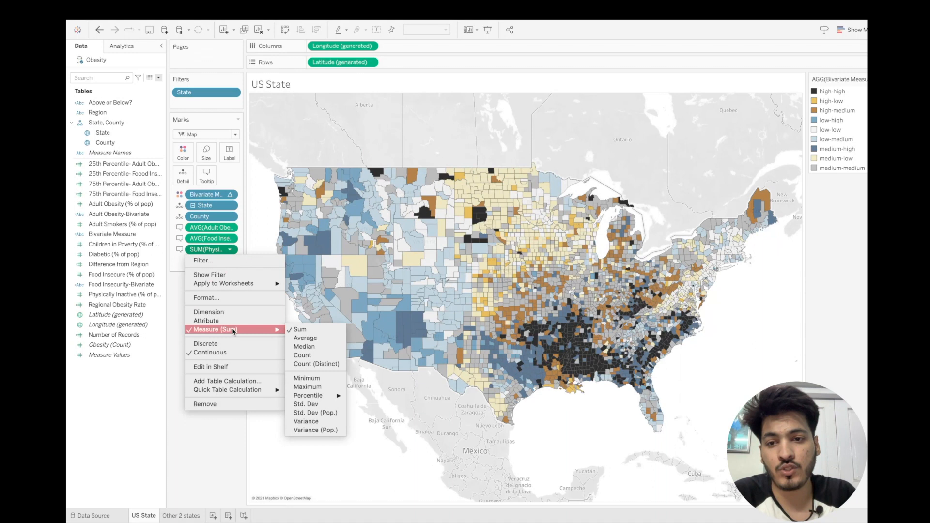
click(305, 338)
Insert AVG(Physically Inactive (% of pop)) on a new last tooltip line, followed by "do not do exercise.", and apply it.
click(207, 176)
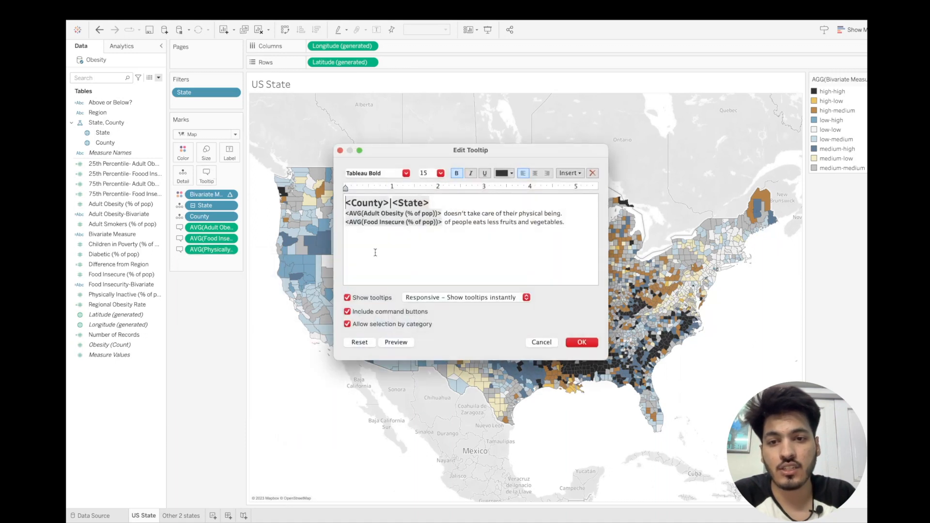
click(568, 221)
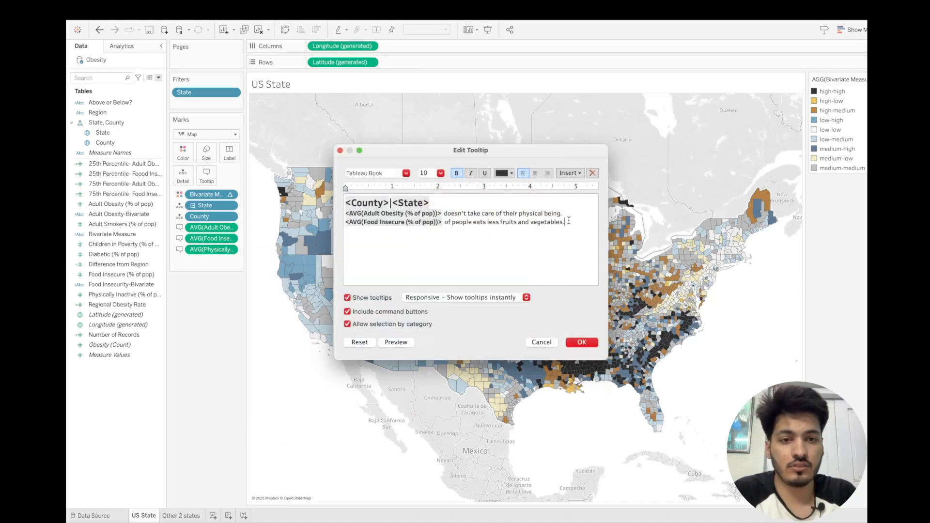
click(569, 175)
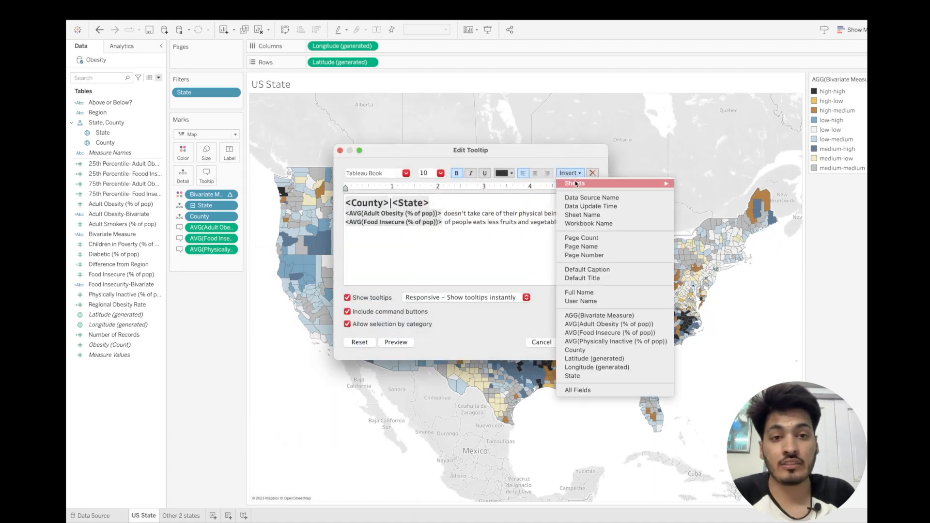
click(614, 341)
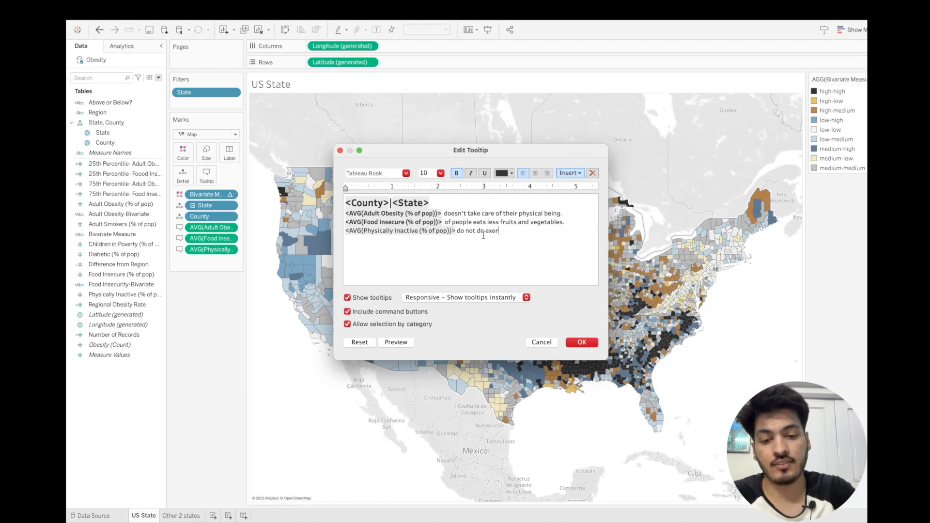
key(ctrl+Left)
key(ctrl+Right)
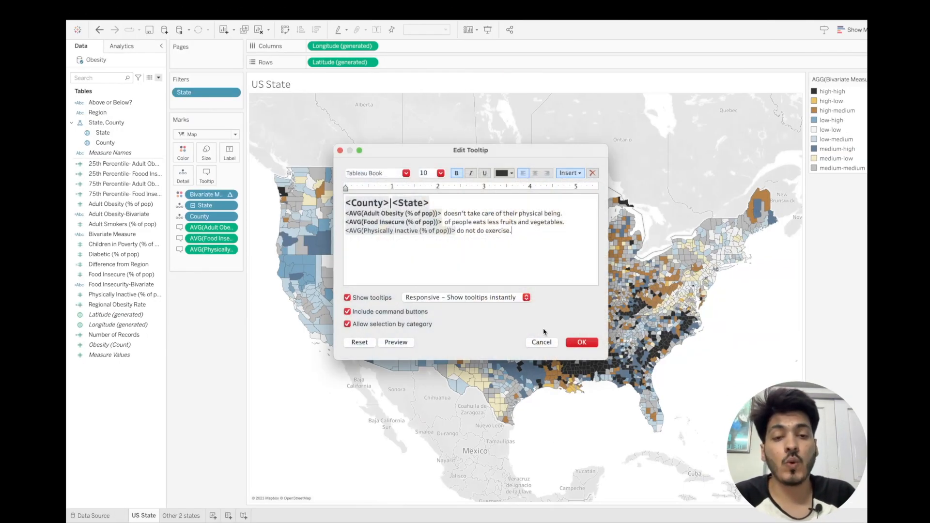
click(581, 342)
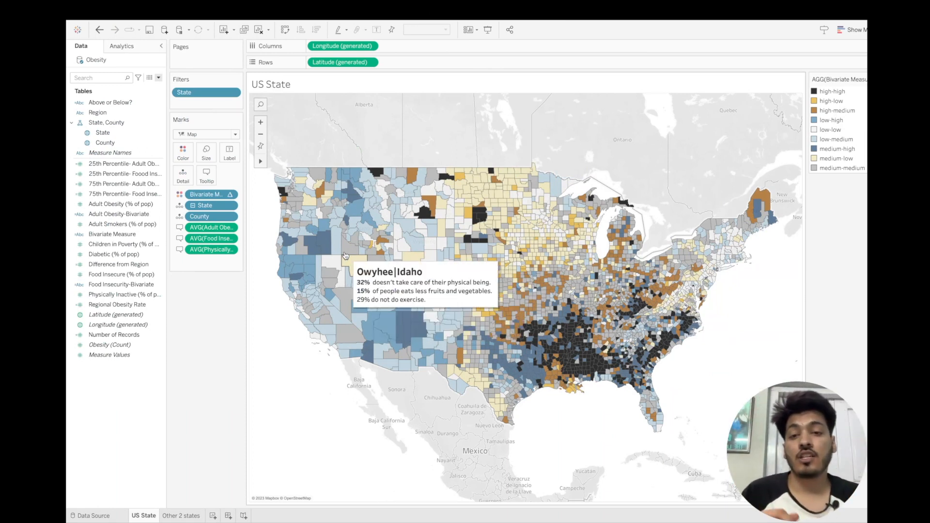
Reopen the US State tooltip for editing and select its Physically Inactive average placeholder.
click(207, 174)
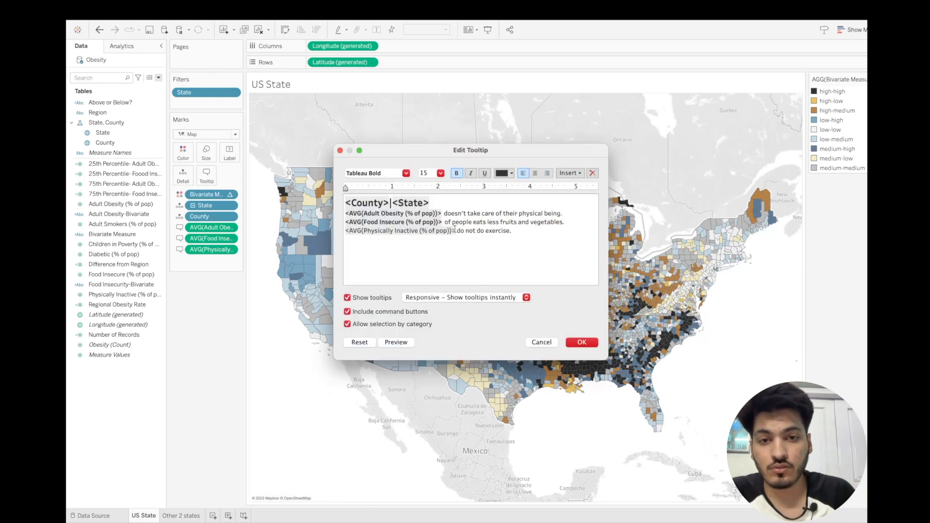
drag(455, 230, 345, 230)
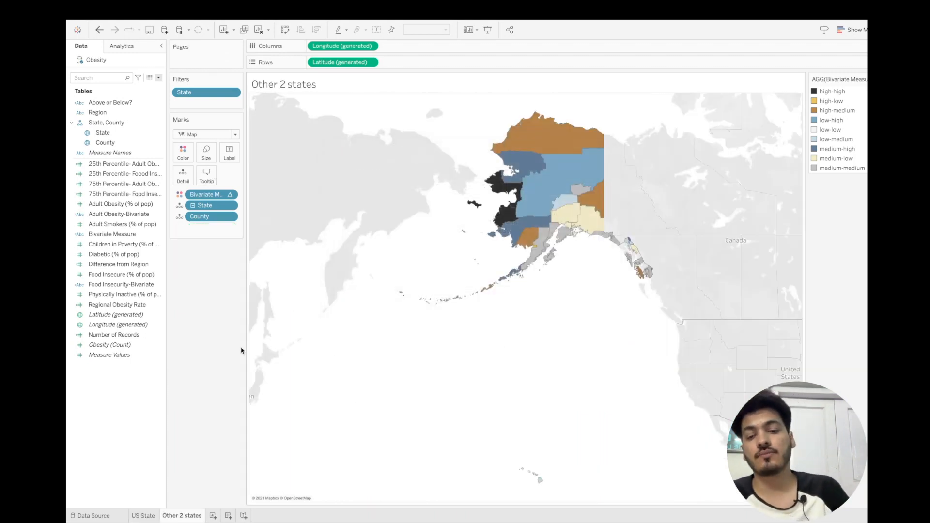
Set the washout of the US State map's background to 100% and close the background layer settings.
click(144, 515)
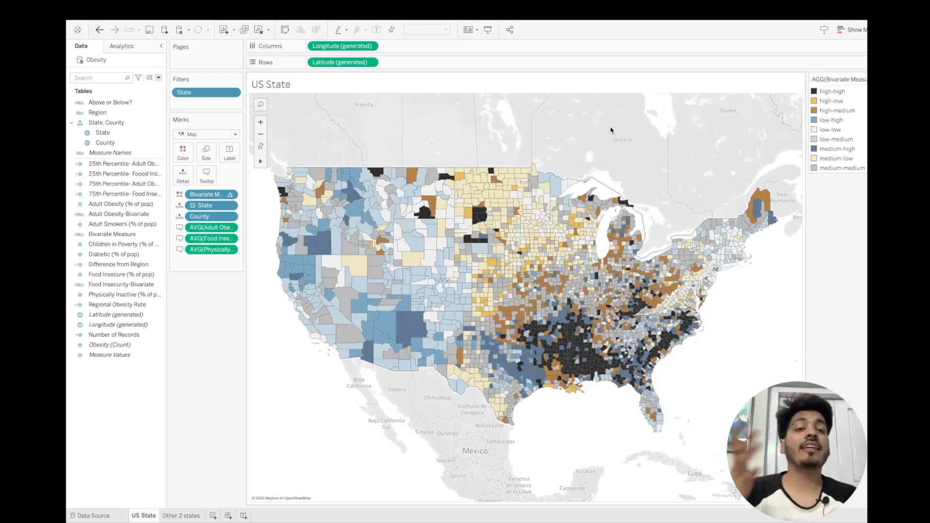
right_click(721, 311)
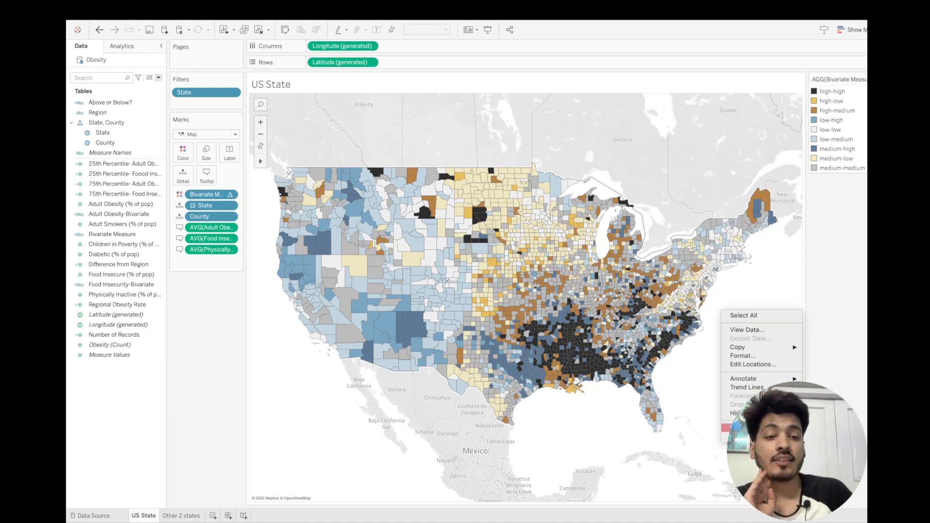
click(736, 427)
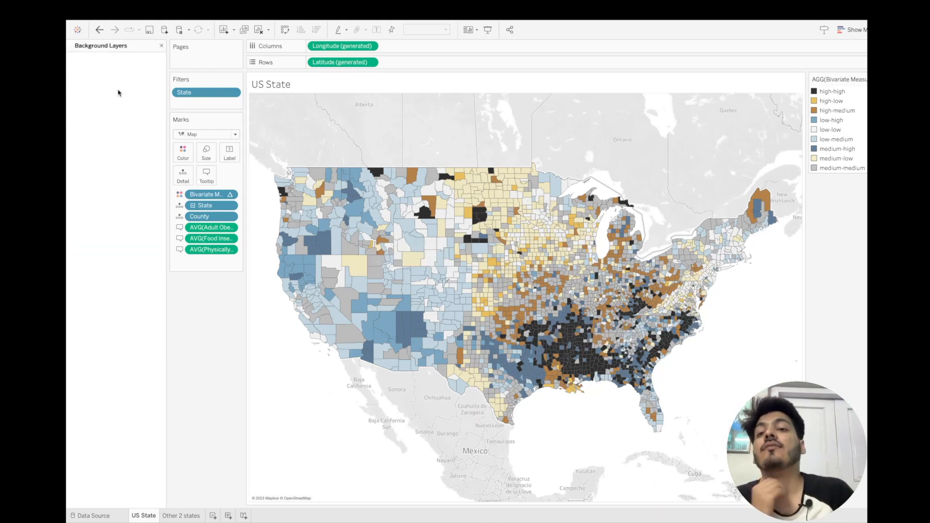
drag(80, 119, 129, 118)
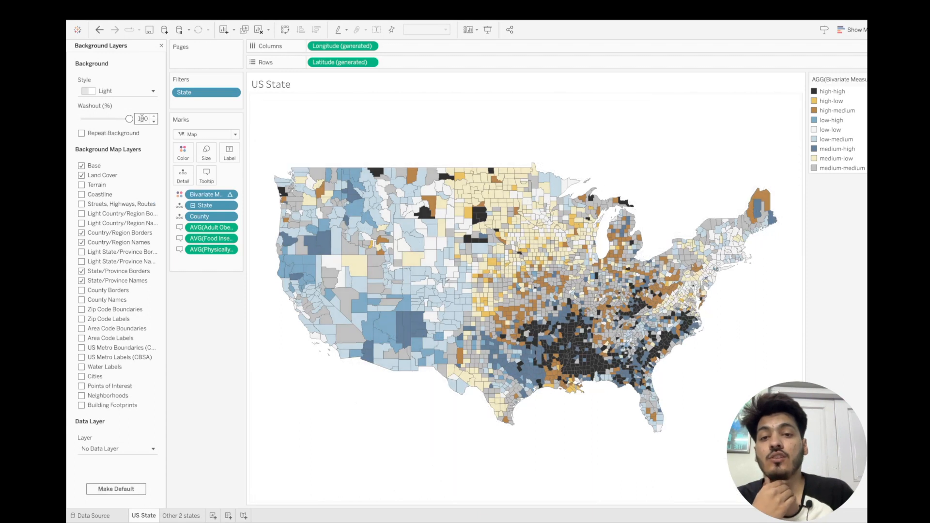
click(162, 47)
Set the Other 2 states map's background to full washout and close its background layer settings.
click(188, 516)
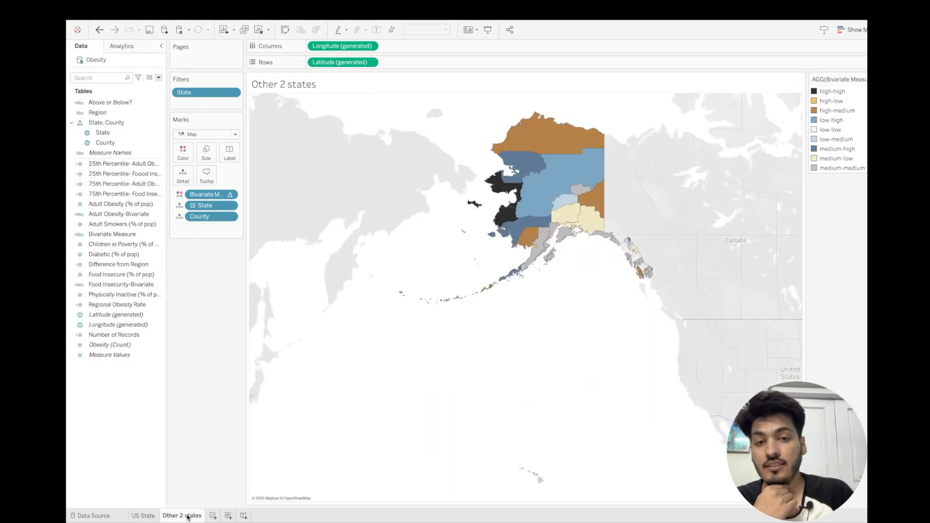
right_click(408, 314)
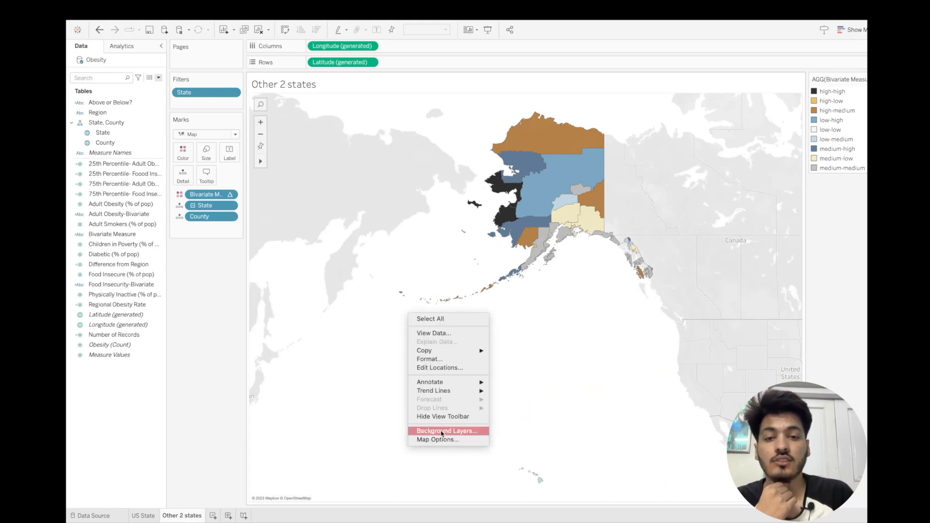
click(442, 431)
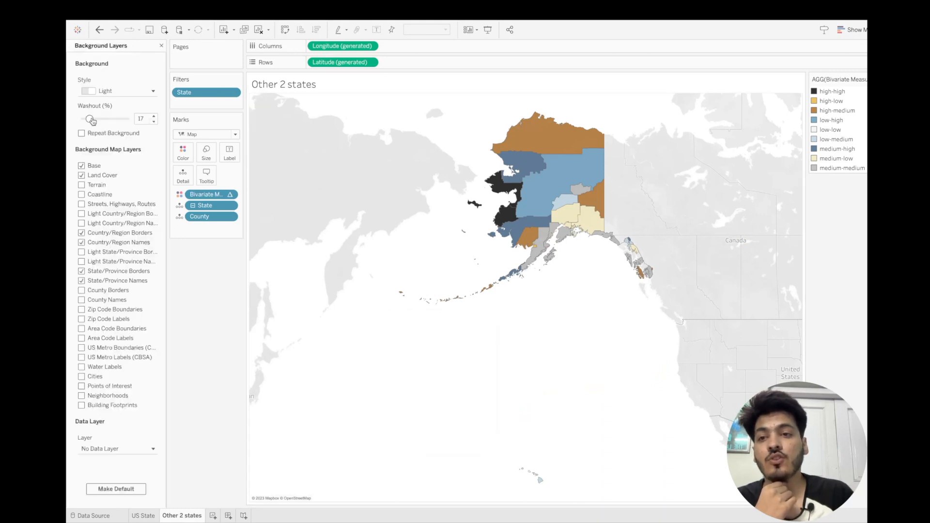
drag(84, 119, 168, 61)
click(161, 46)
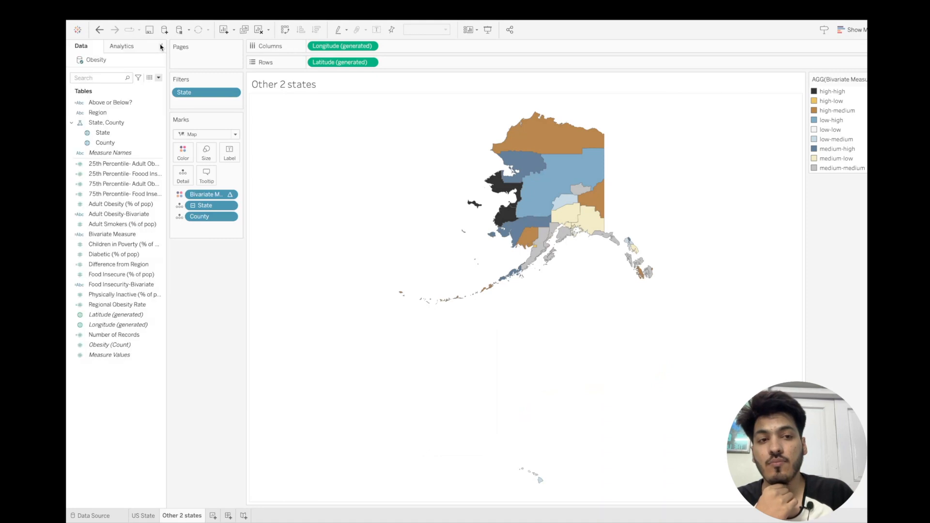
Create a new dashboard and place a tiled vertical container across its whole canvas.
click(228, 516)
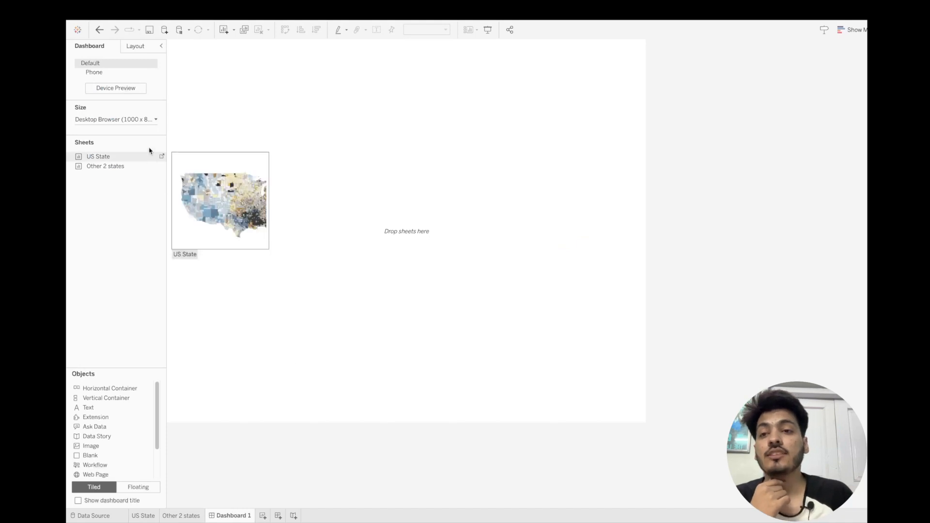
click(140, 51)
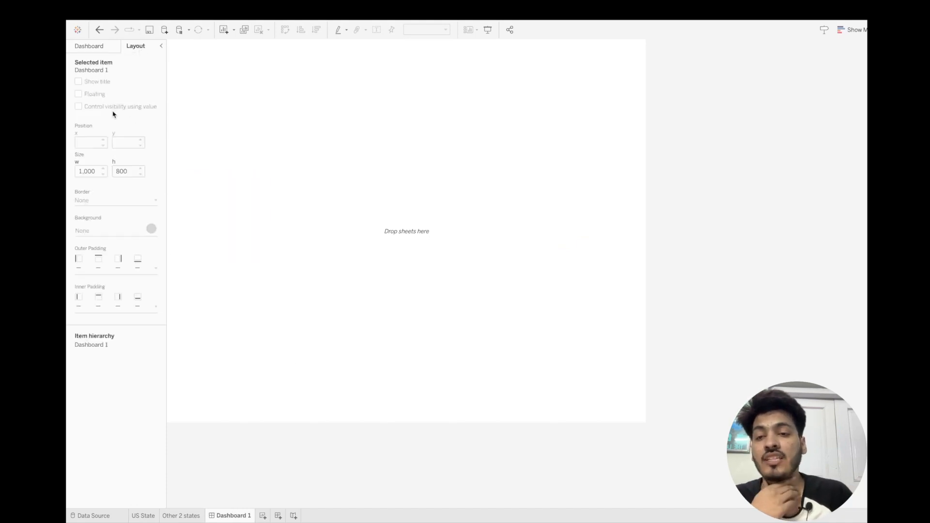
click(85, 47)
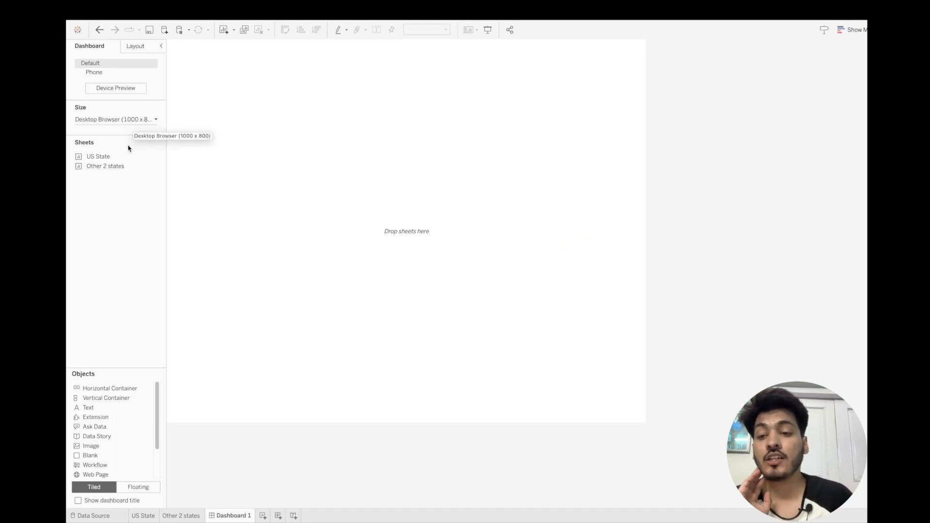
drag(107, 398, 318, 284)
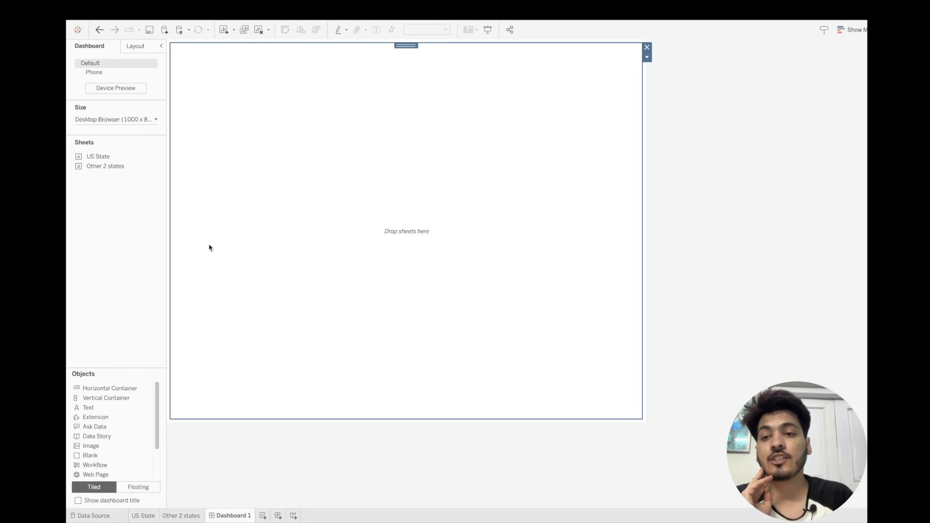
Review the vertical container's layout settings and the dashboard's item hierarchy, then return to the list of dashboard sheets and objects.
click(137, 47)
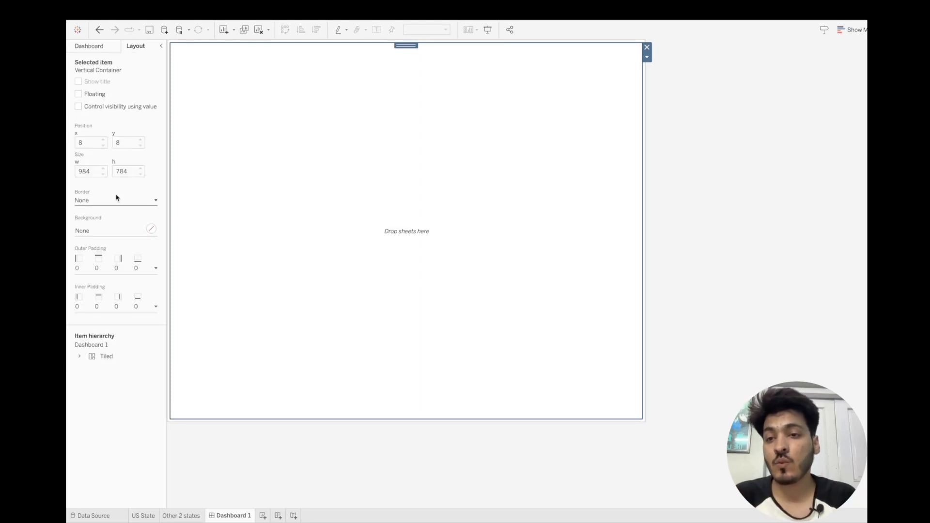
click(102, 266)
click(122, 420)
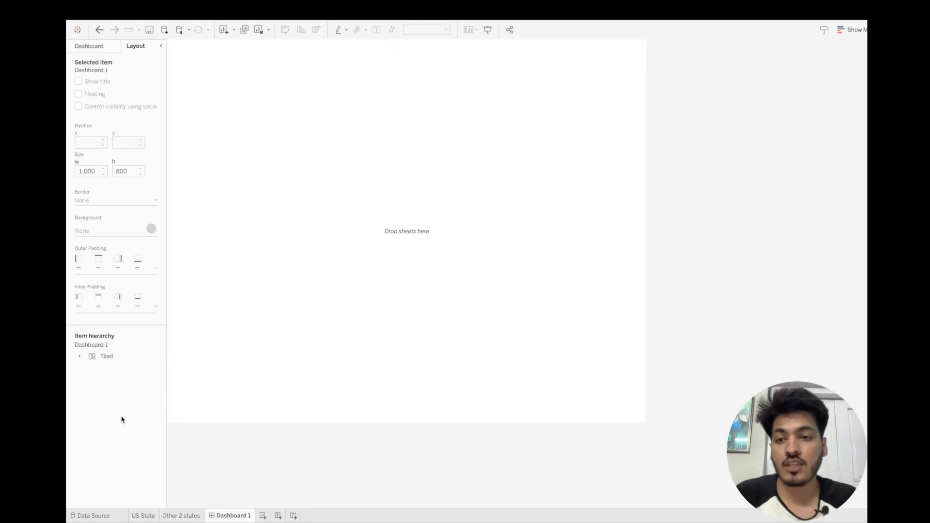
click(99, 50)
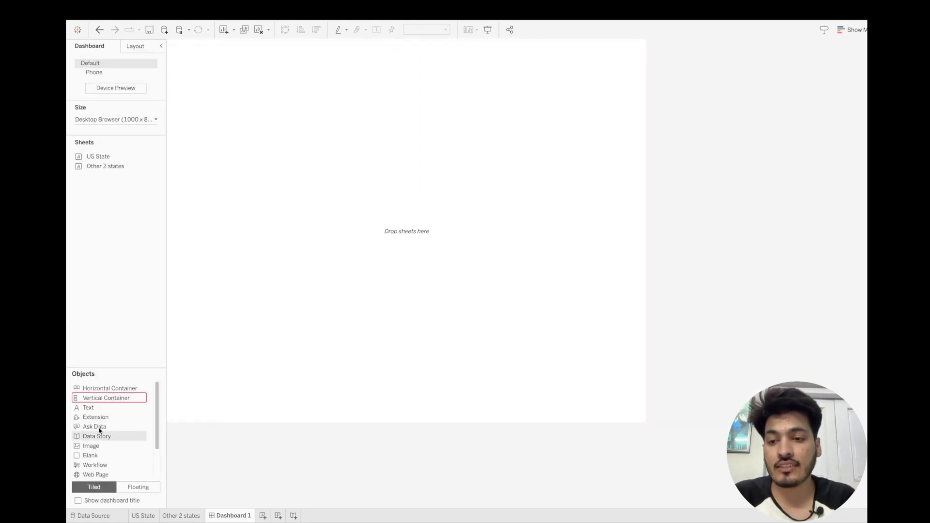
Add a blank object inside the vertical container and place a tiled horizontal container below it.
scroll(110, 407, down, 2)
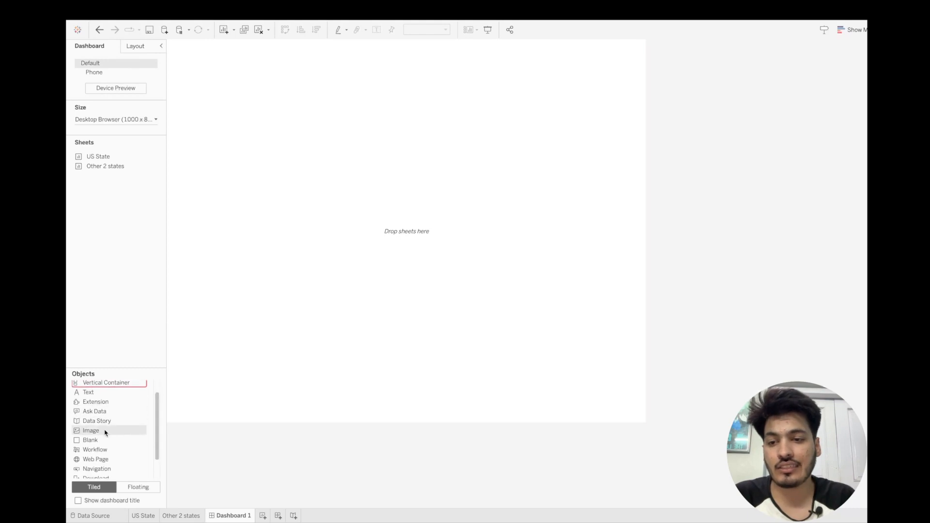
drag(173, 406, 272, 329)
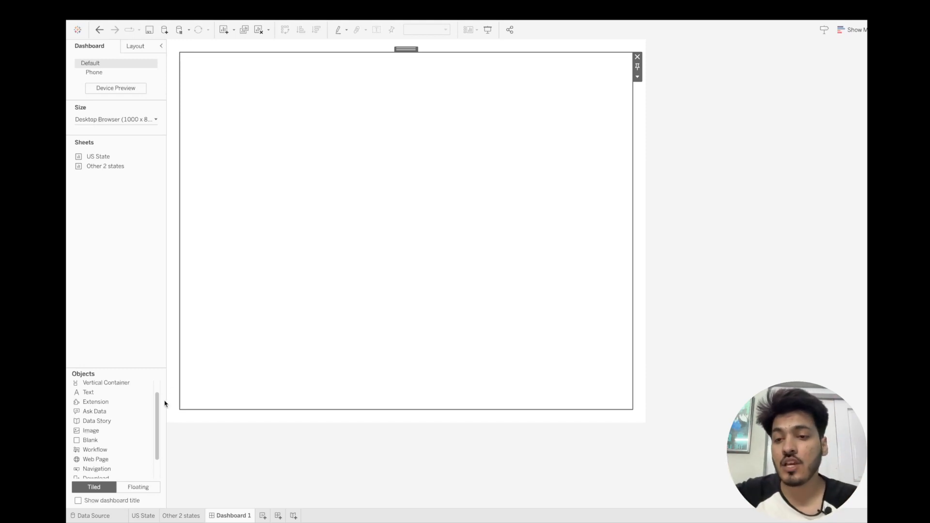
drag(158, 405, 161, 380)
drag(157, 409, 159, 371)
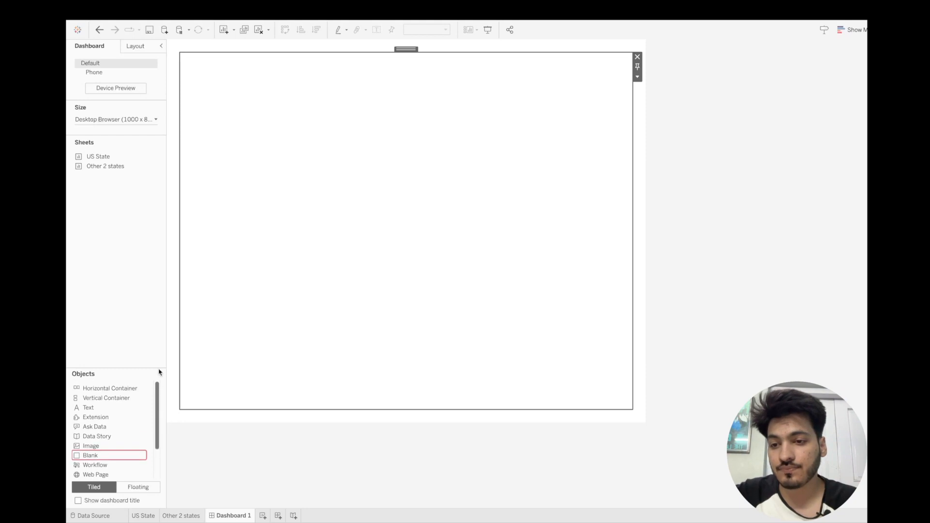
drag(82, 388, 420, 277)
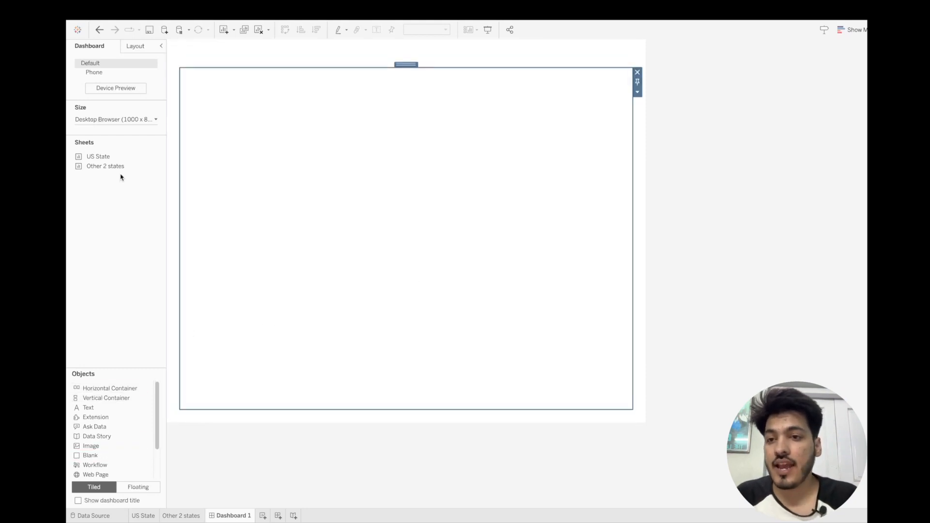
Place the Other 2 states and US State sheets side by side in the horizontal container.
drag(104, 166, 228, 189)
drag(106, 153, 531, 286)
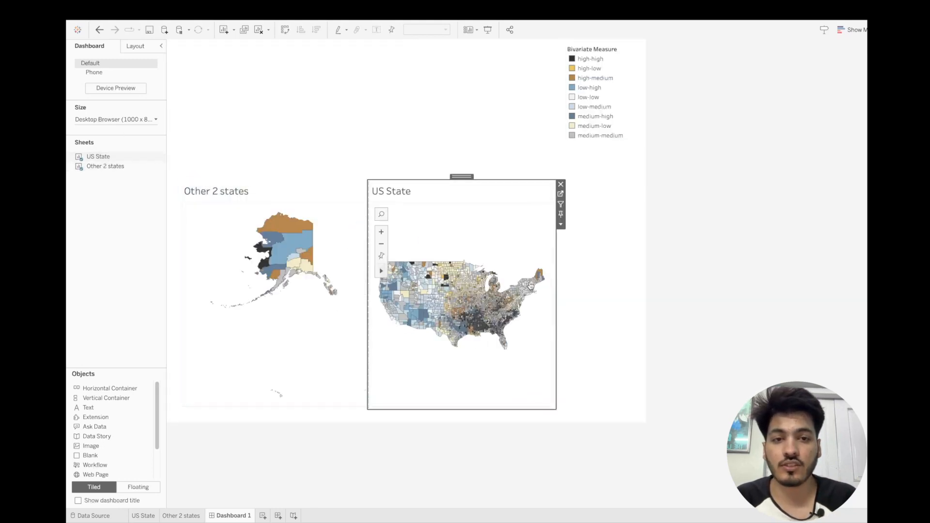
Remove the Bivariate Measure color legend and the blank object above the maps from the dashboard.
click(618, 83)
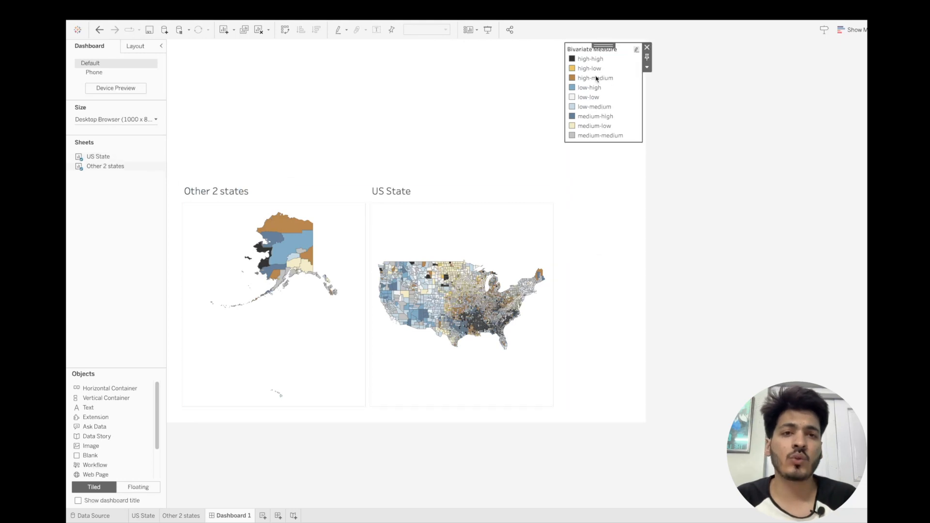
click(647, 47)
click(499, 99)
click(642, 59)
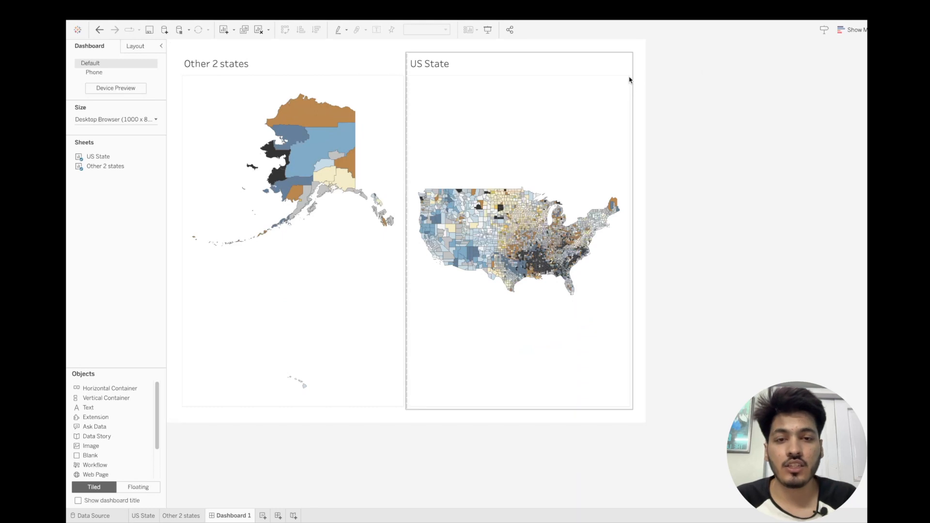
Hide the US State sheet's title and widen its map at the expense of the Other 2 states map.
click(499, 91)
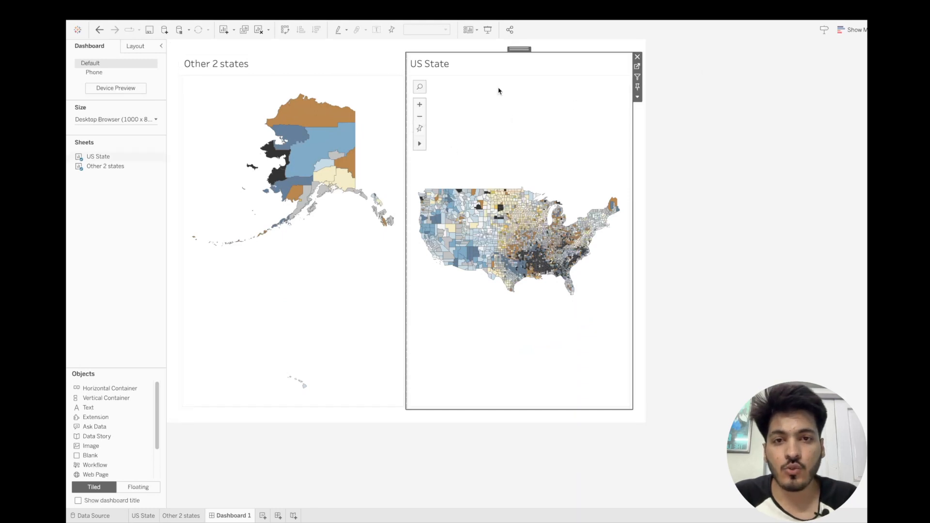
right_click(426, 67)
click(459, 93)
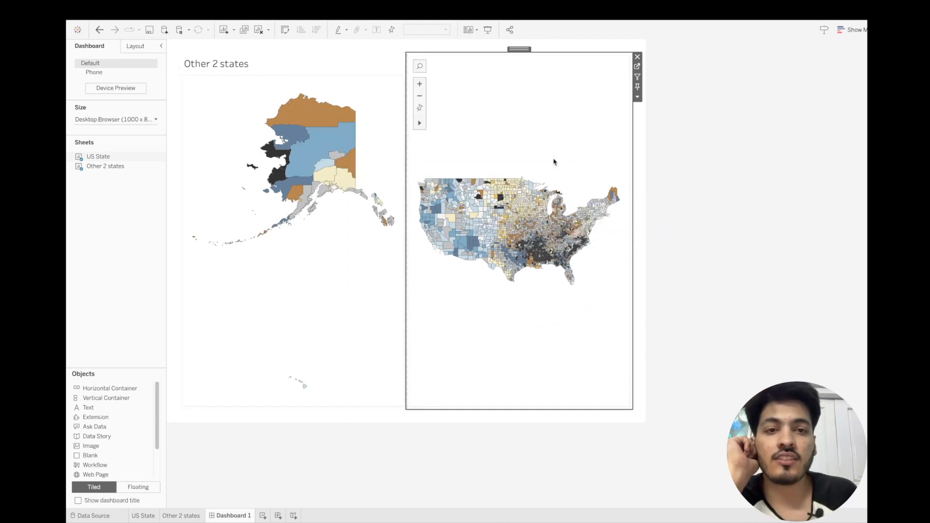
click(637, 98)
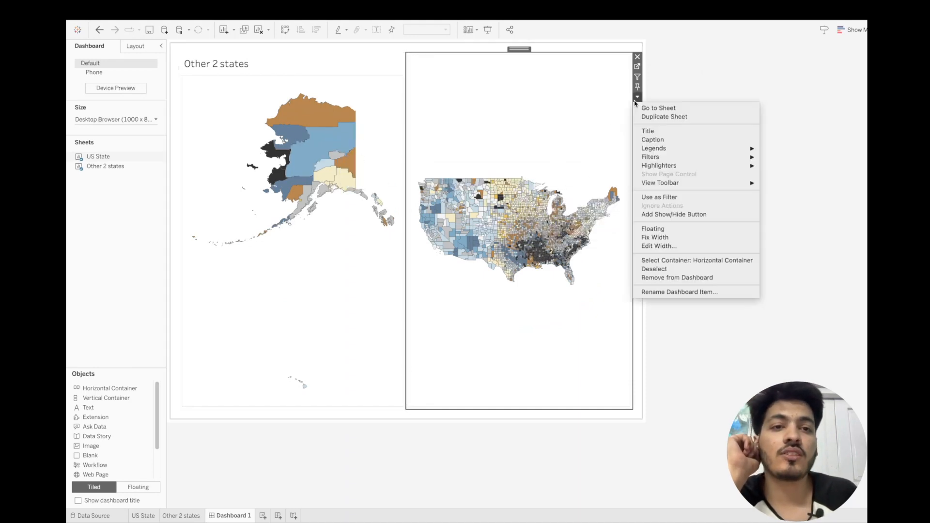
click(637, 68)
click(637, 67)
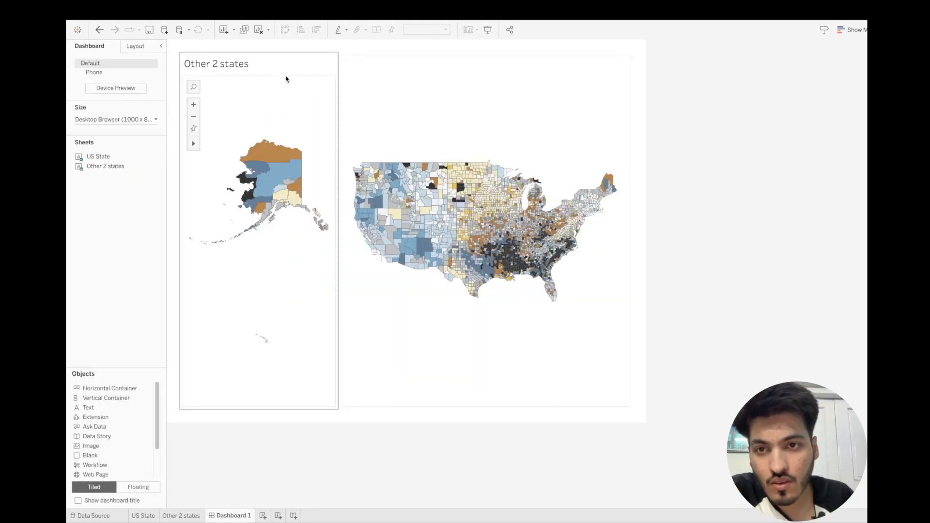
Hide the Other 2 states sheet's title and narrow its map further to give the US State map more width.
click(285, 79)
right_click(219, 62)
click(242, 85)
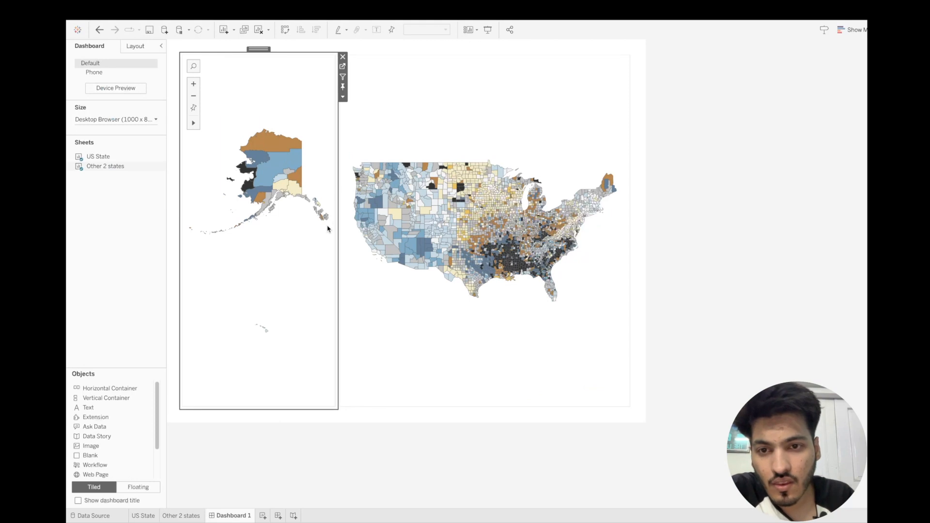
drag(339, 221, 295, 222)
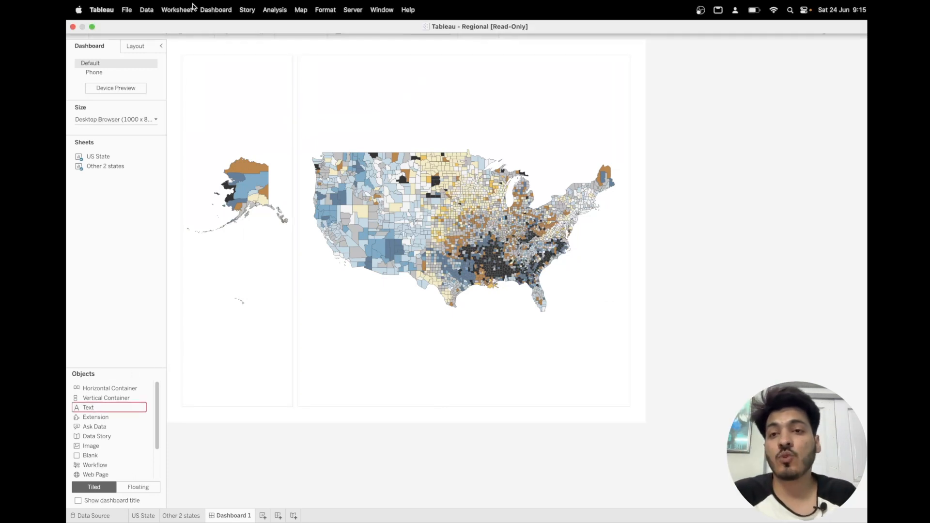
Show the dashboard title and change it to a centered "Bivariate Analysis | Adult Obesity vs Food Insecurity".
click(211, 11)
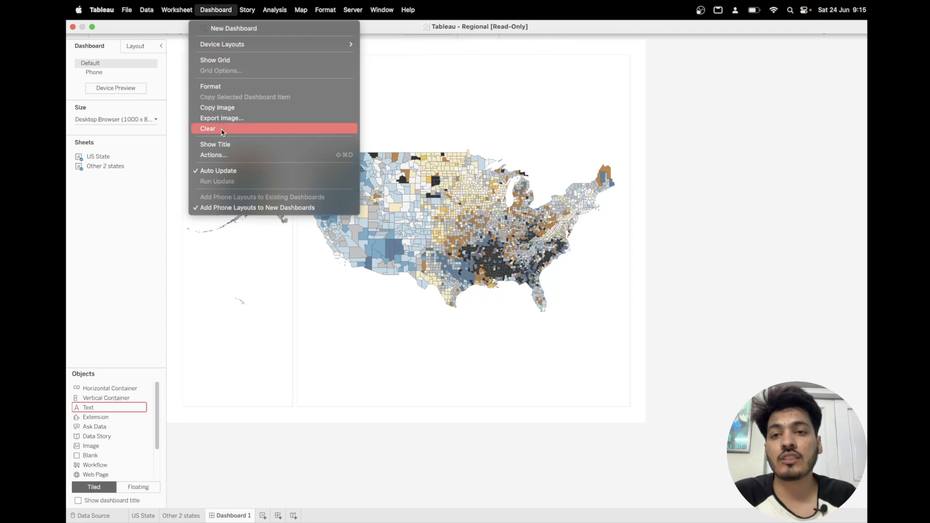
click(220, 145)
click(243, 45)
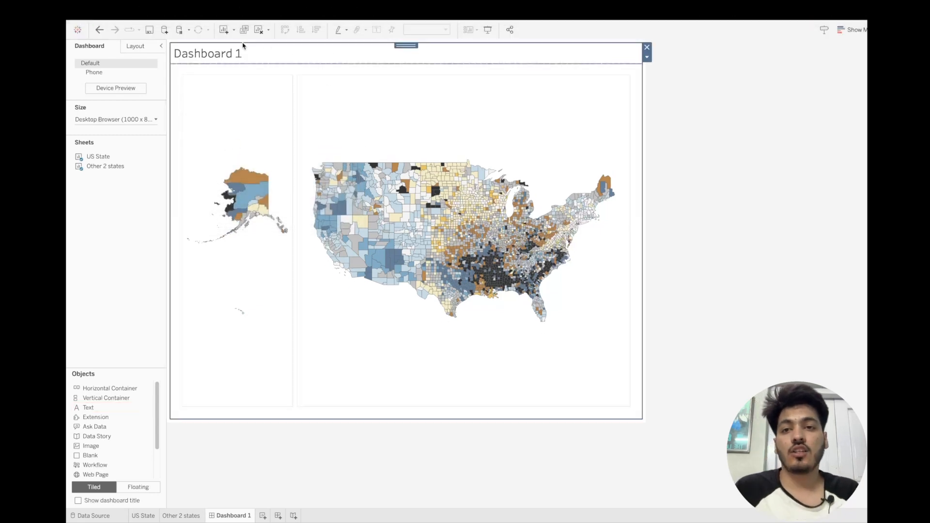
double_click(245, 53)
drag(429, 230, 329, 227)
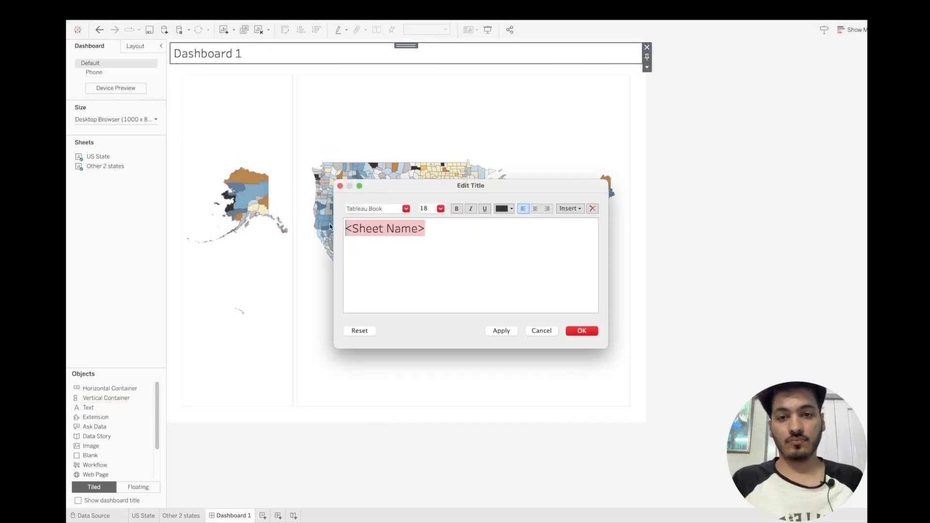
text(B)
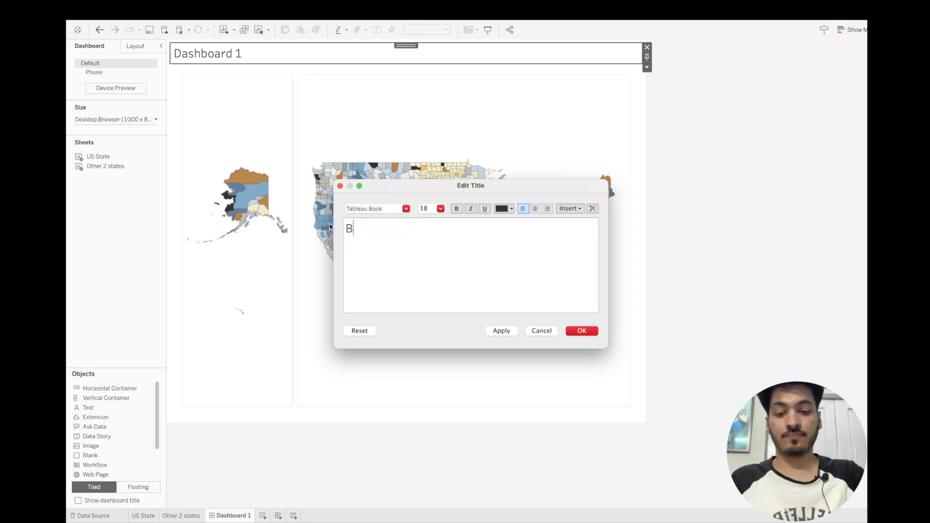
text(ivariate Analysis)
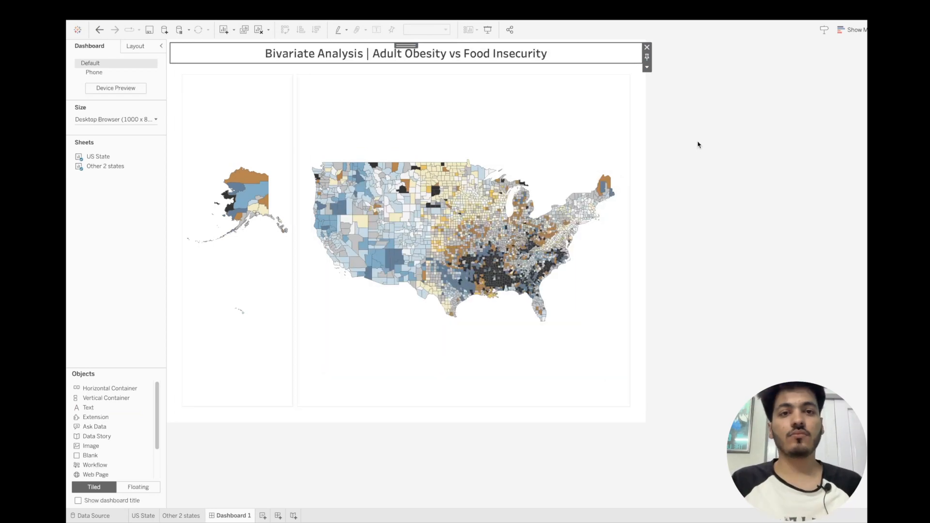
click(698, 144)
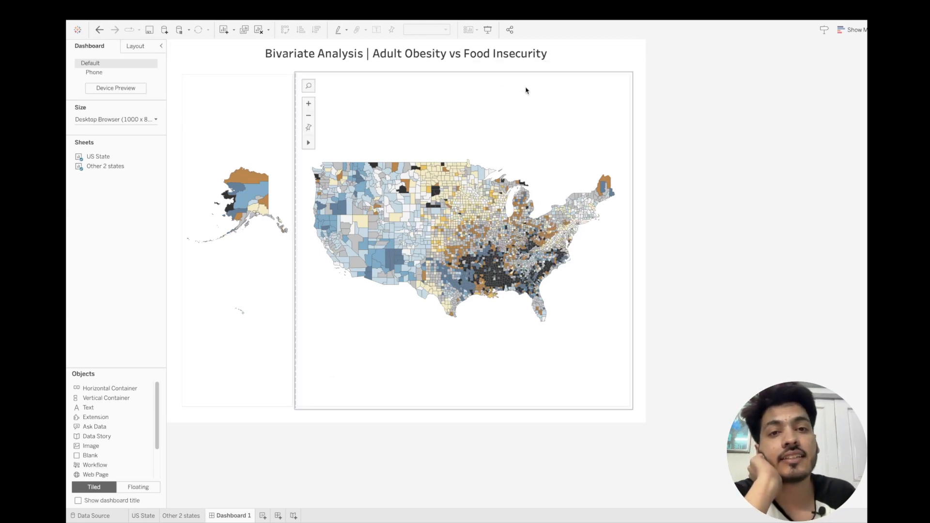
Examine the US State sheet's color legend, return to the dashboard, and review the reference map with its grid legend in Notion.
click(175, 515)
click(144, 516)
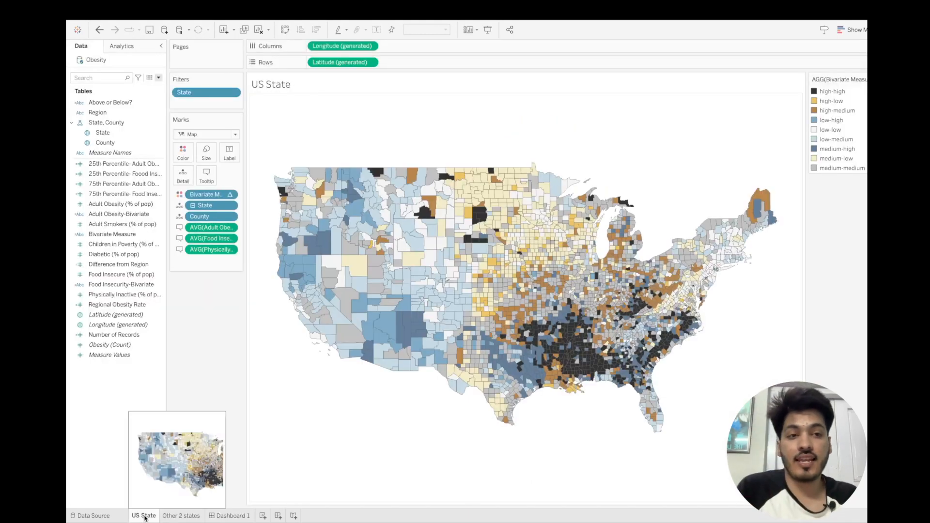
key(super+Tab)
scroll(372, 270, up, 6)
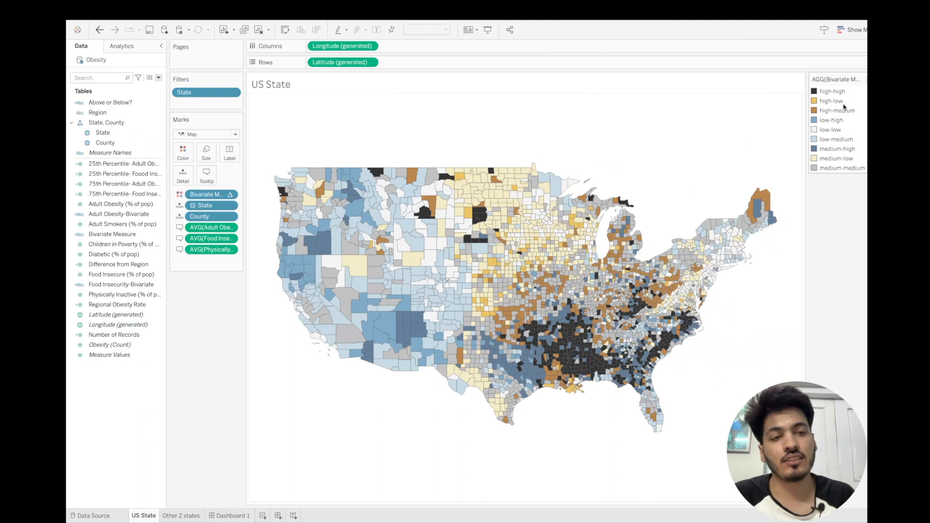
click(225, 516)
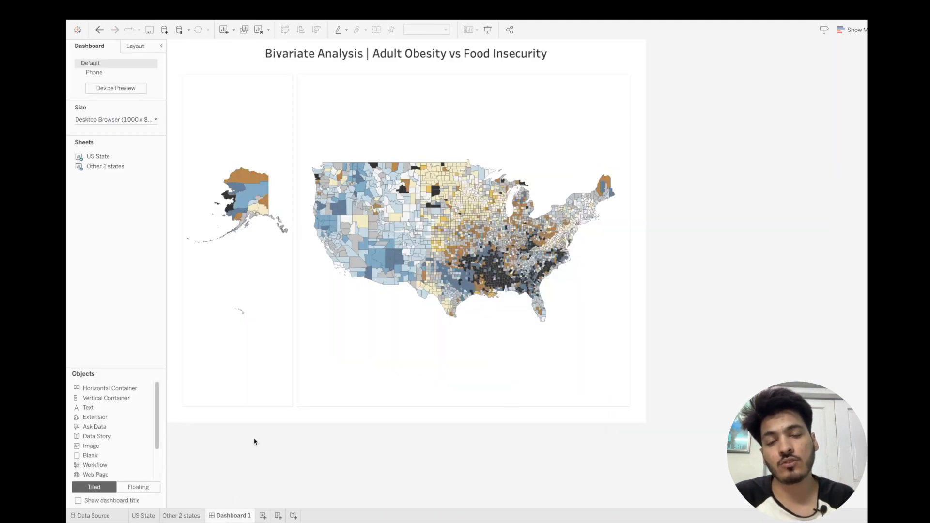
key(ctrl+Left)
scroll(444, 287, down, 2)
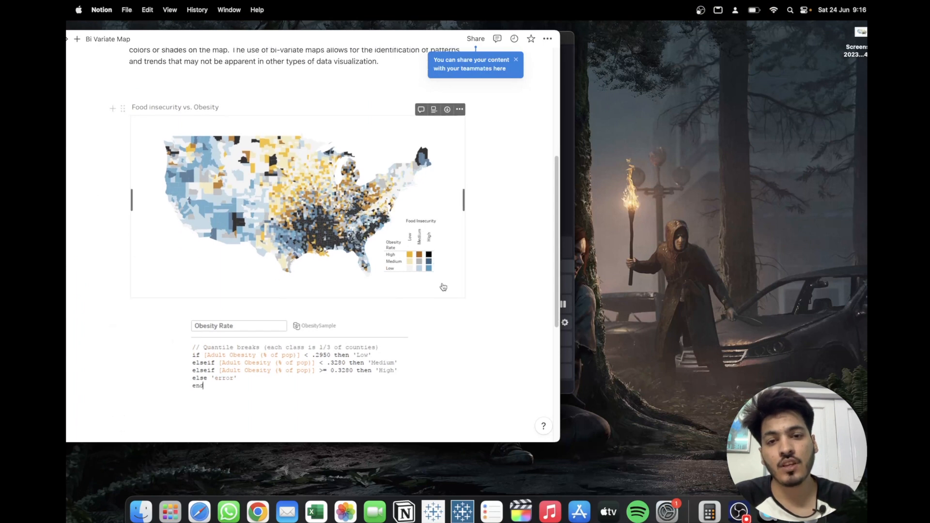
scroll(442, 287, up, 5)
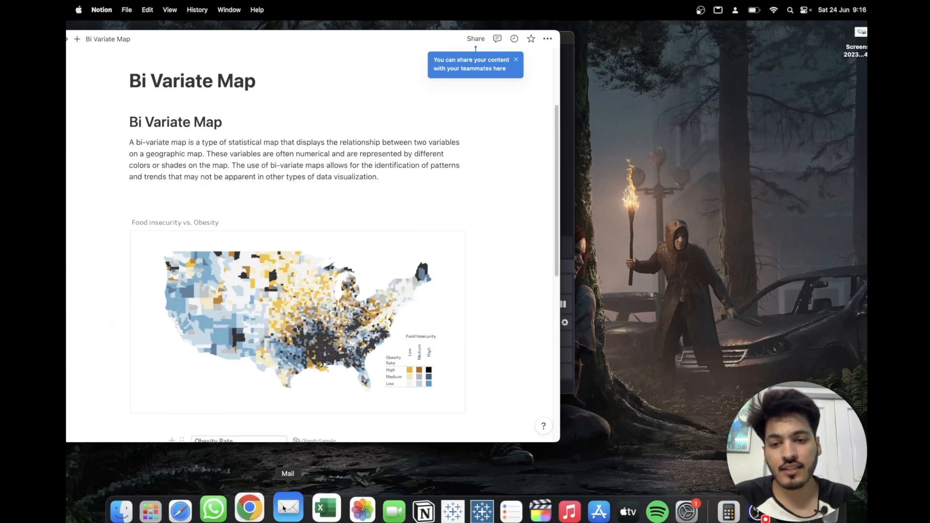
Create a blank workbook in Excel and enter the headers Adult Obesity in A2 and Food Insecurity in B2.
click(313, 509)
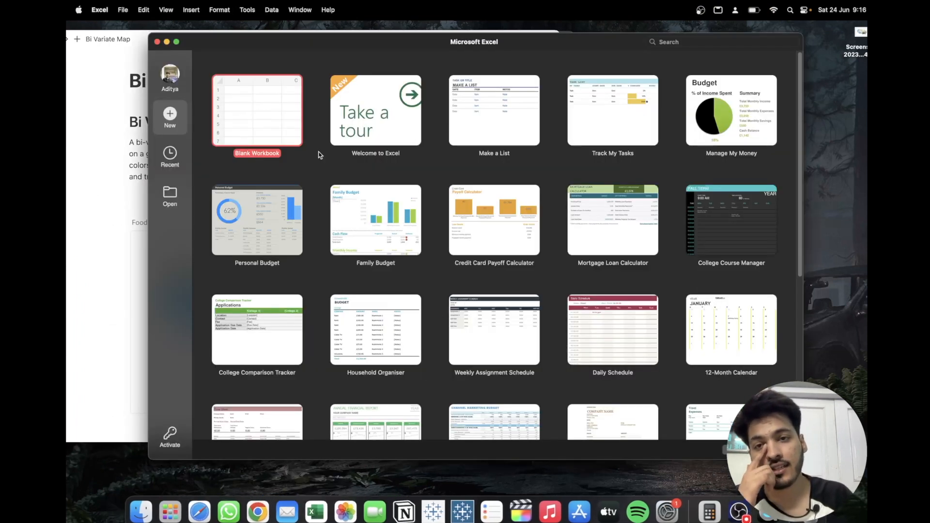
double_click(276, 120)
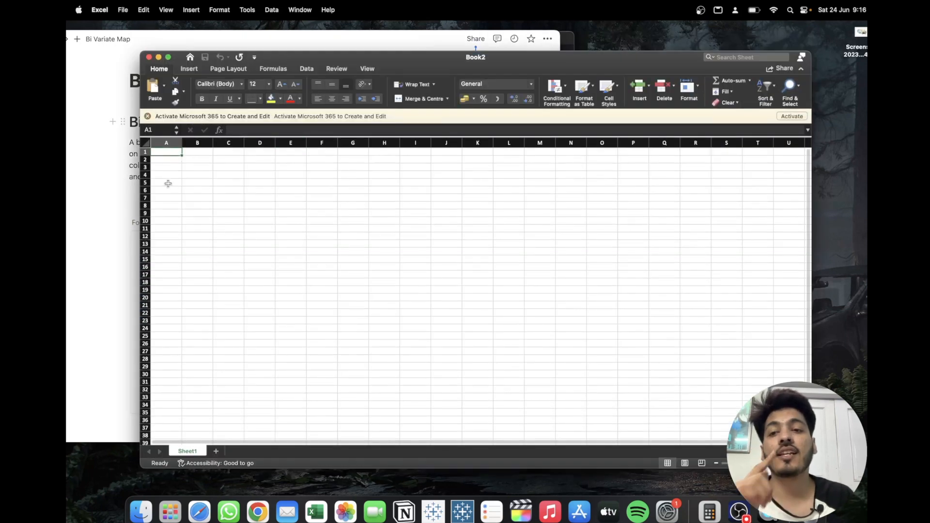
click(175, 161)
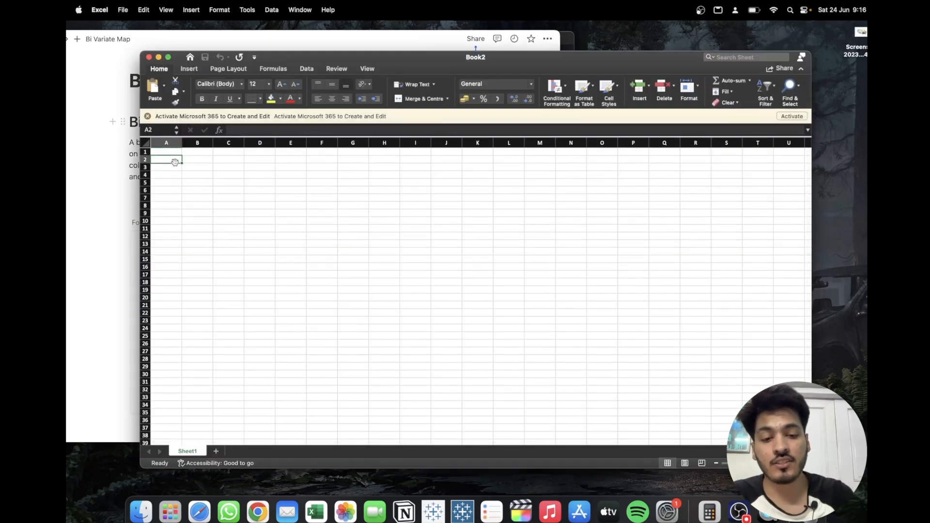
text(L)
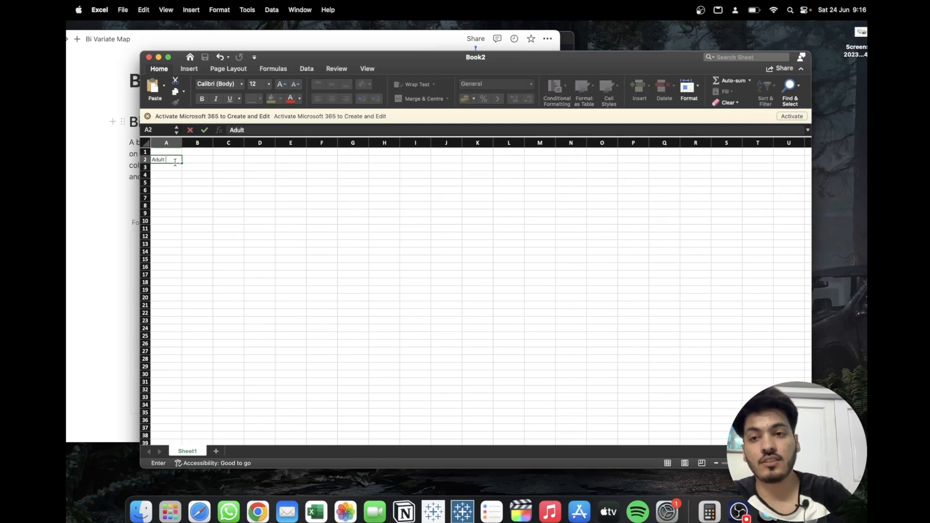
key(Tab)
text(Food Insecurity)
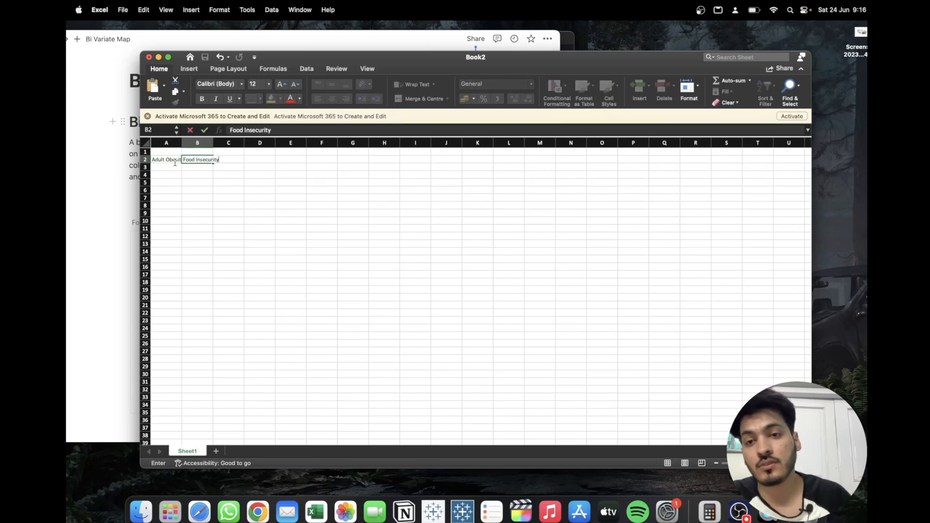
Fit the widths of columns A and B to their header text.
click(227, 220)
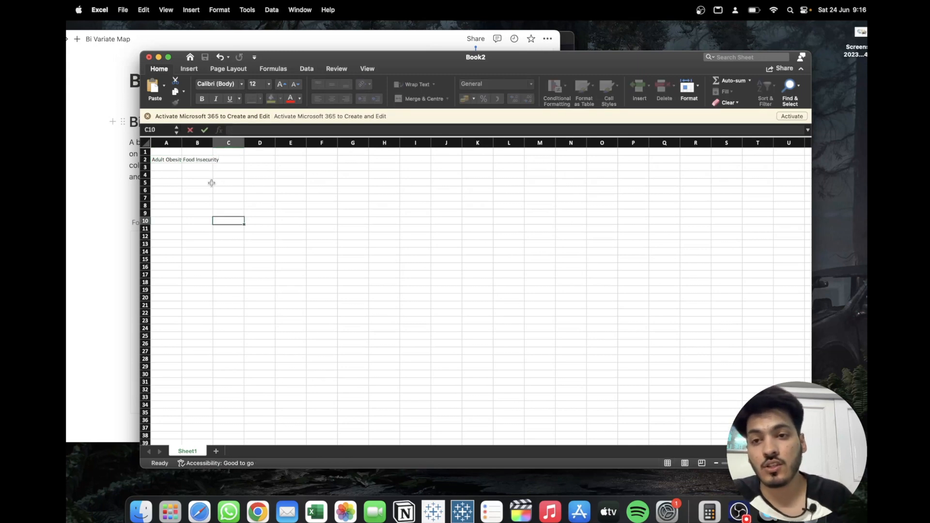
double_click(182, 142)
double_click(216, 142)
Fill rows 3 and 4 with Adult Obesity low in both and Food Insecurity low and medium respectively.
click(171, 173)
click(171, 166)
text(low)
key(Tab)
text(low)
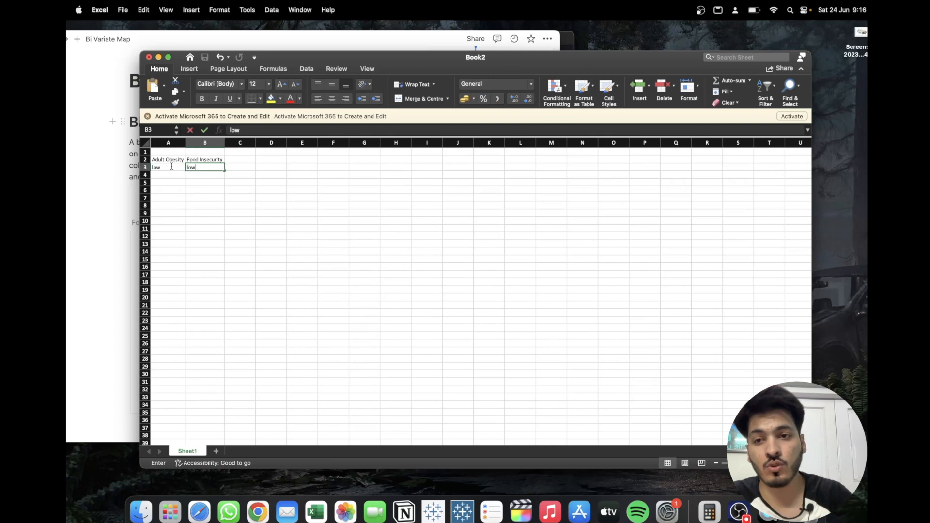
key(Return)
text(low)
key(Tab)
text(mediu)
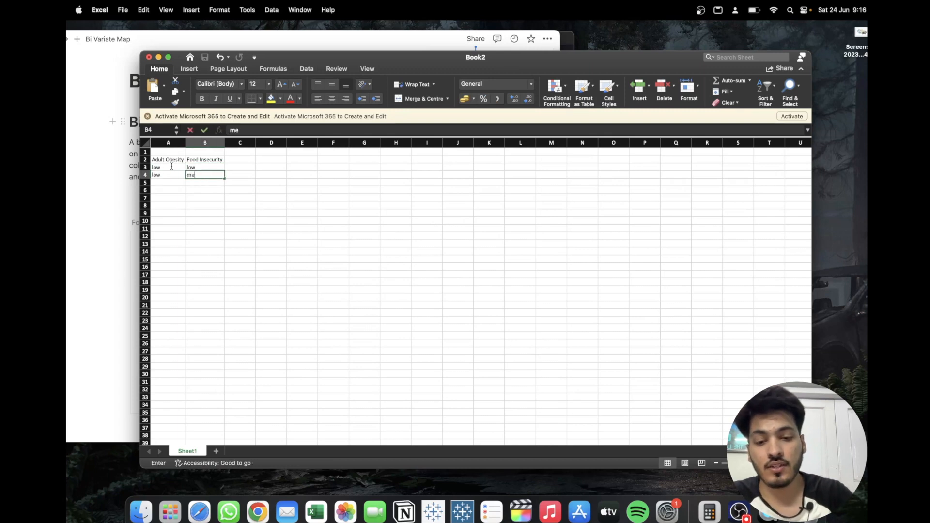
key(Return)
Fill row 5 with Adult Obesity low and Food Insecurity high.
text(low)
key(Return)
key(Right)
key(Up)
text(ji)
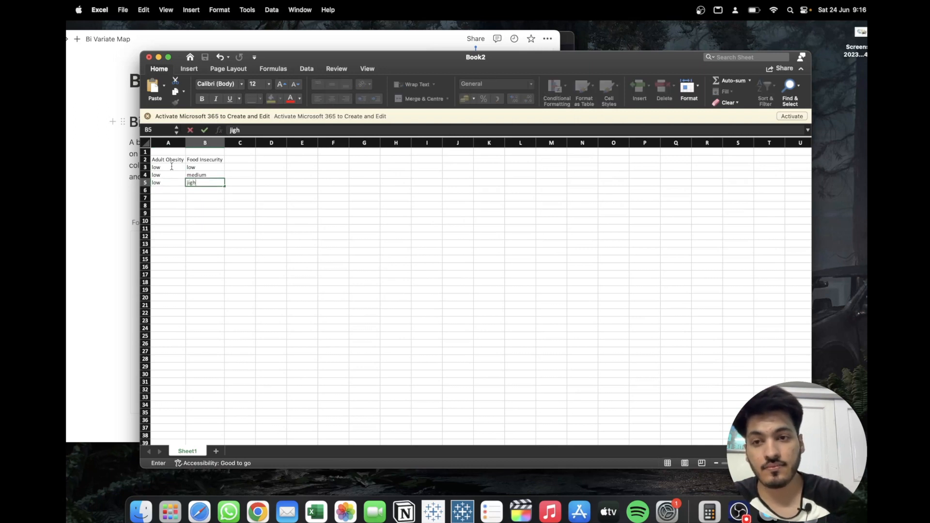
key(Return)
key(Up)
text(hig)
key(Return)
Fill row 6 with Adult Obesity medium and Food Insecurity low.
key(Left)
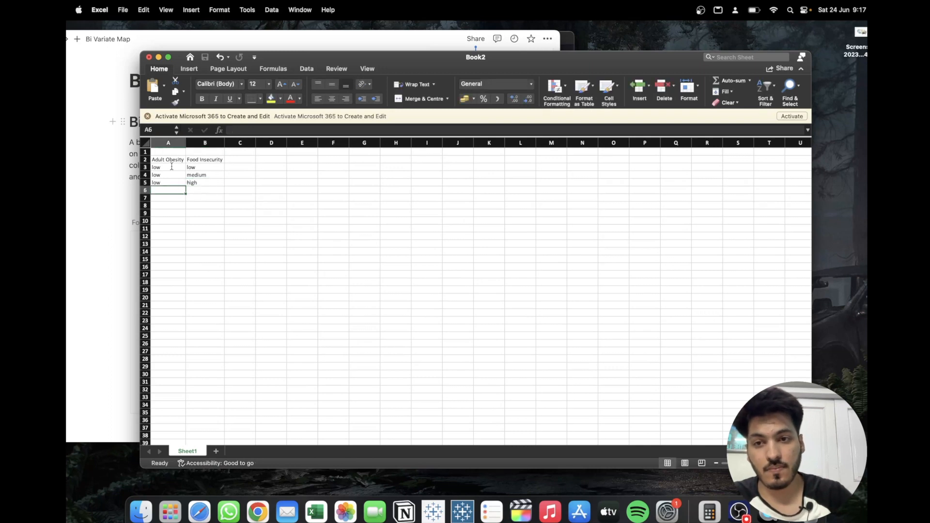
text(medium)
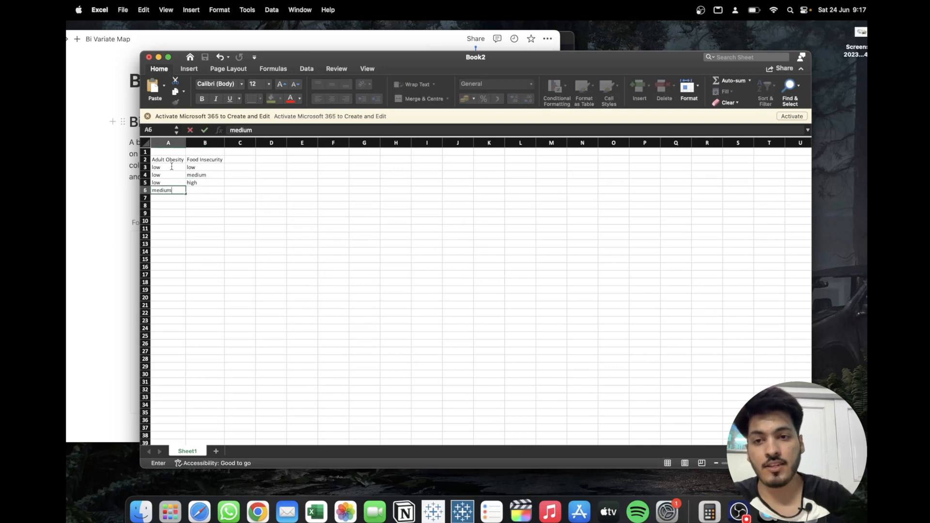
key(Tab)
text(low)
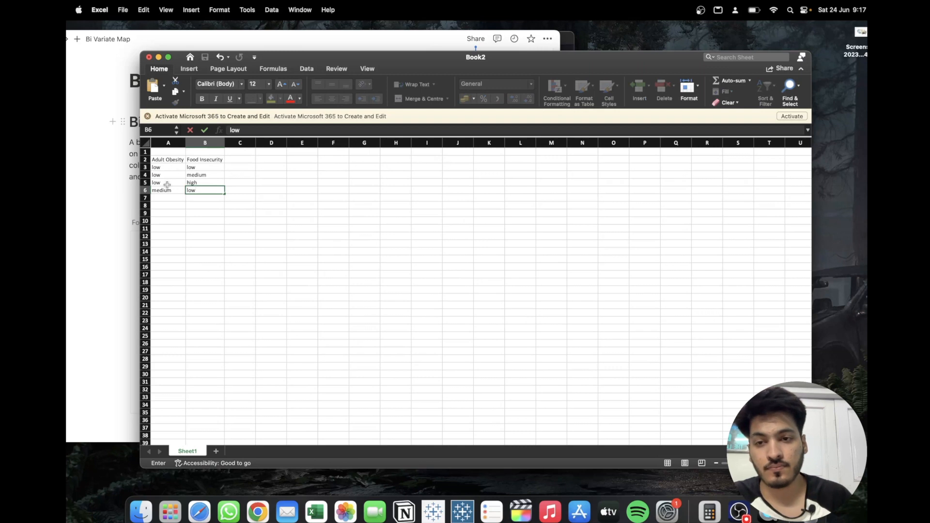
key(Return)
Copy the low, medium, high sequence in B3:B5 and repeat it in B6:B8 and B9:B11.
drag(199, 167, 203, 187)
key(super+c)
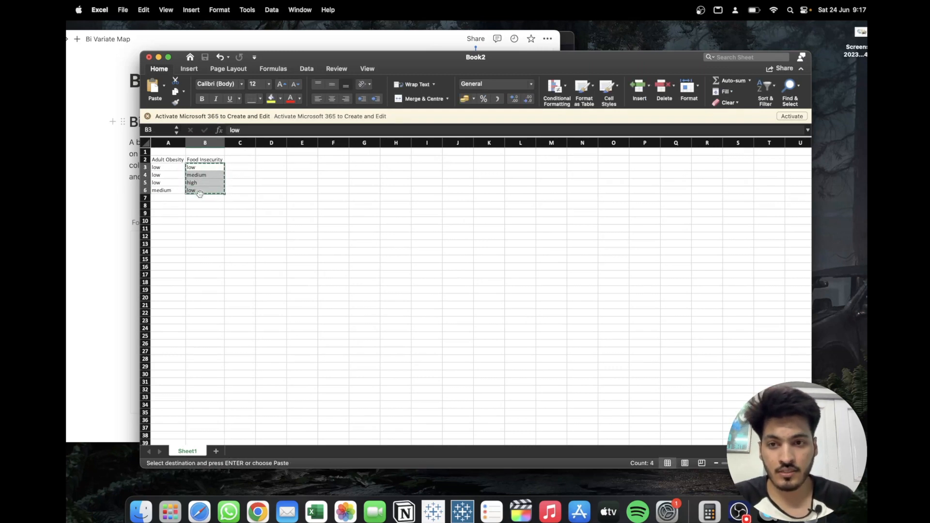
click(199, 183)
drag(196, 169, 195, 184)
key(super+c)
click(195, 189)
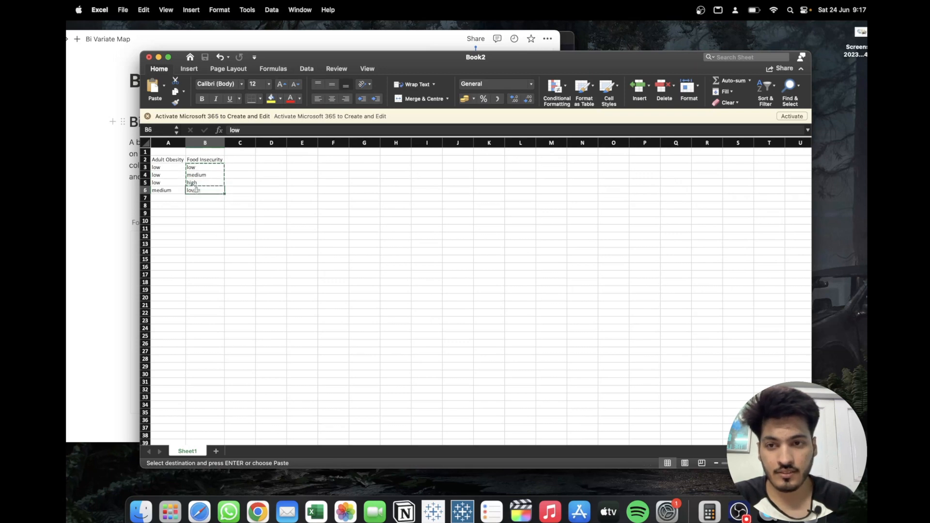
key(super+v)
click(192, 212)
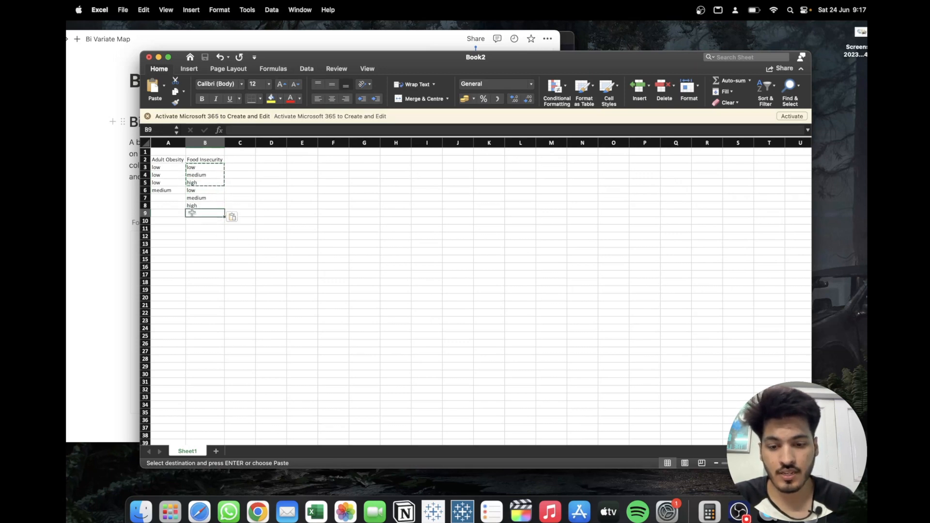
key(super+v)
Complete the Adult Obesity column with medium in A7:A8 and high in A9:A11.
key(super+d)
click(203, 226)
key(super+c)
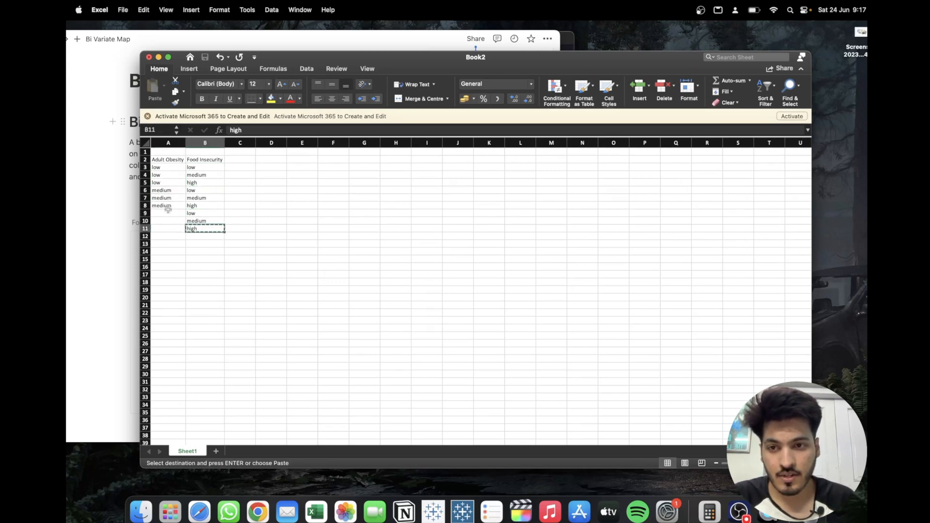
click(161, 211)
drag(168, 213, 167, 226)
key(super+d)
click(271, 245)
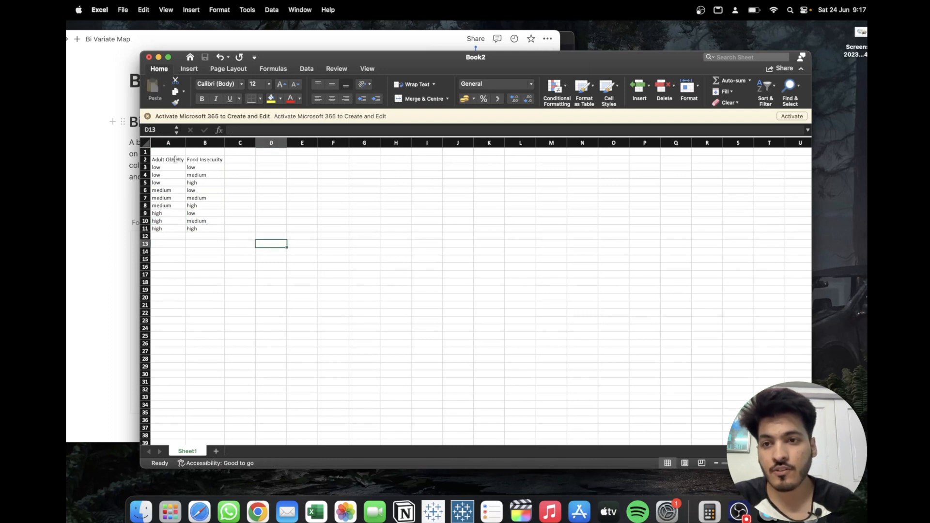
Copy the table A2:B11 and paste it as a new data source into a new worksheet in Tableau.
mouse_move(163, 159)
mouse_down()
mouse_move(193, 205)
mouse_move(194, 226)
mouse_up()
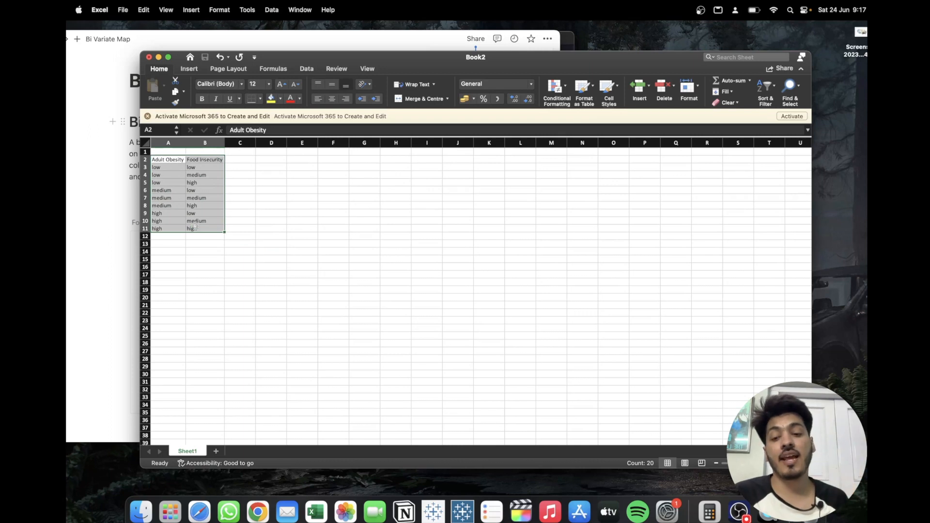
key(super+c)
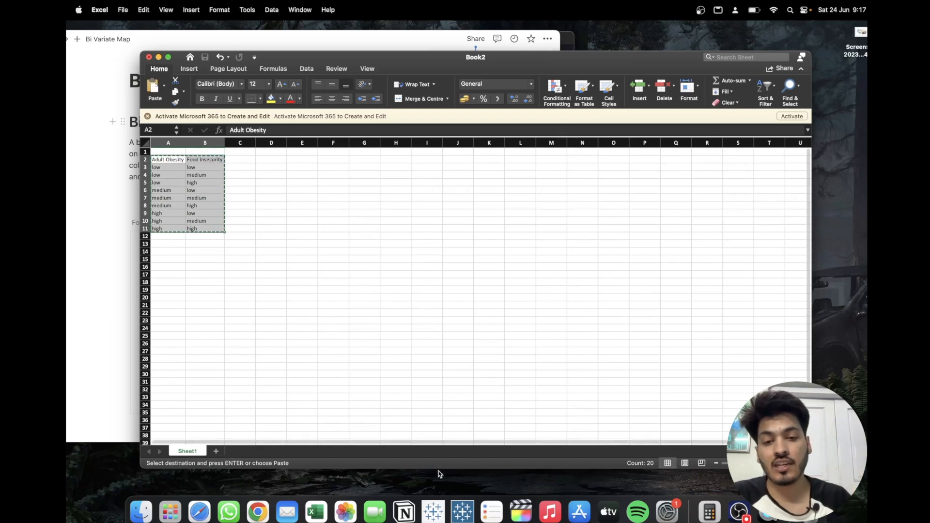
click(427, 508)
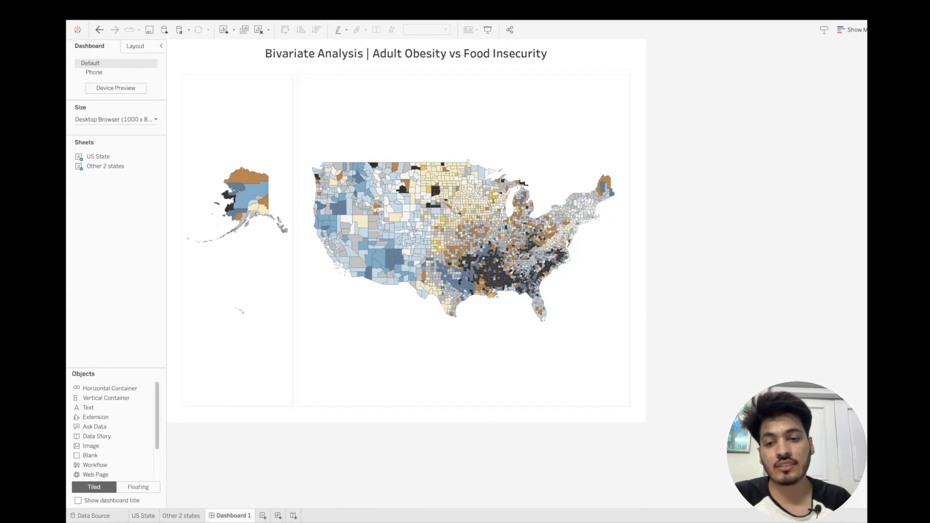
click(264, 516)
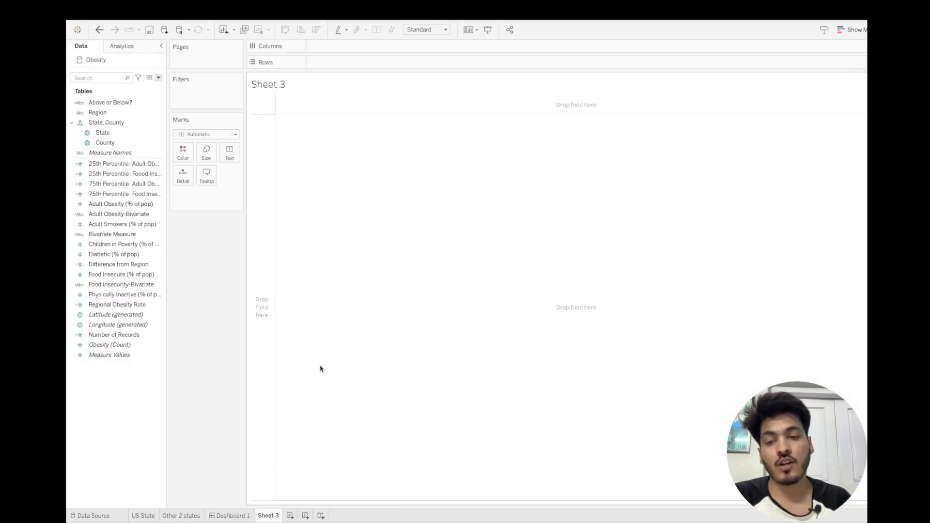
key(super+v)
Clear the automatically placed fields and lay out the view with Adult Obesity as rows and Food Insecurity as columns.
drag(402, 62, 259, 203)
drag(331, 66, 186, 230)
drag(109, 112, 321, 68)
drag(108, 123, 311, 47)
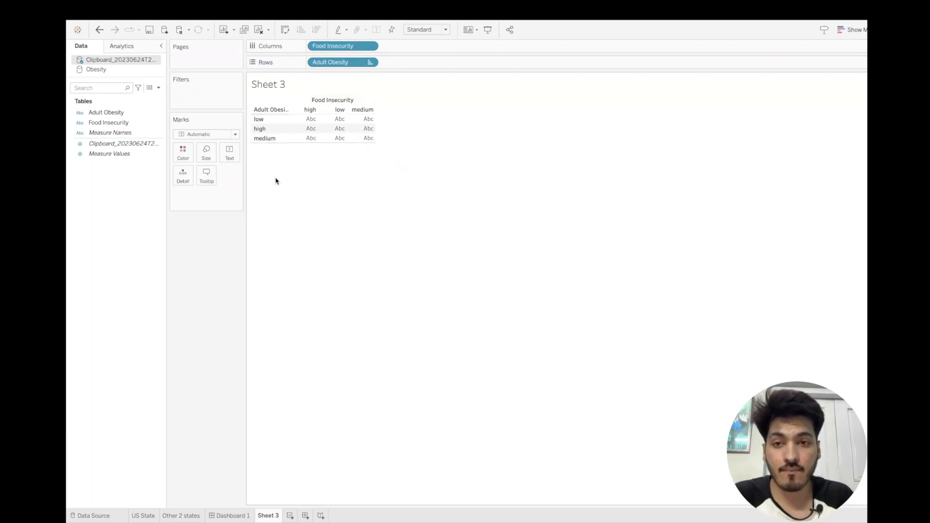
Following the reference legend in Notion, order the Food Insecurity columns low, medium, high and the Adult Obesity rows high, medium, low.
key(ctrl+Left)
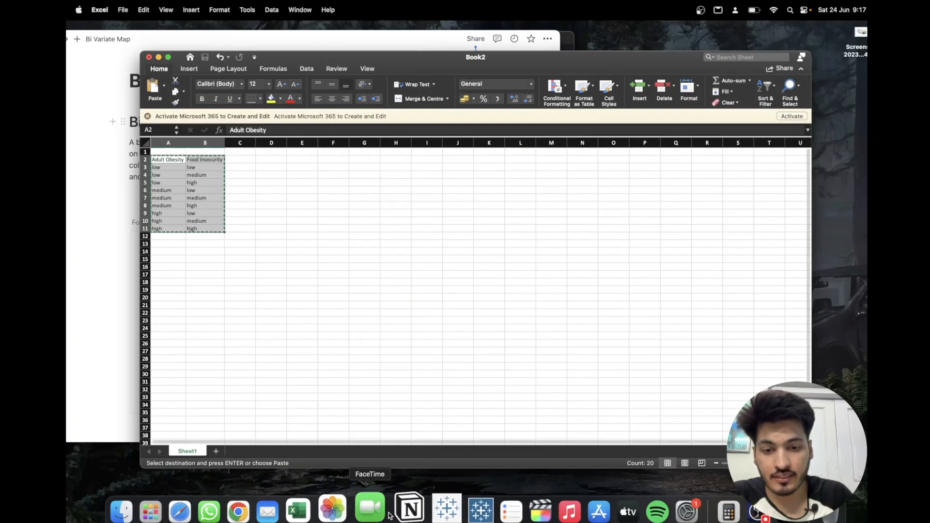
click(404, 512)
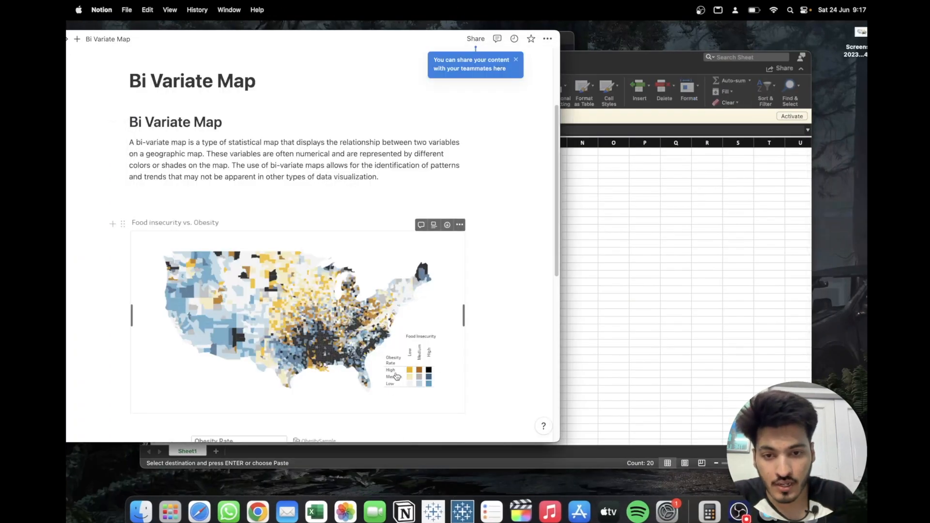
key(super+Tab)
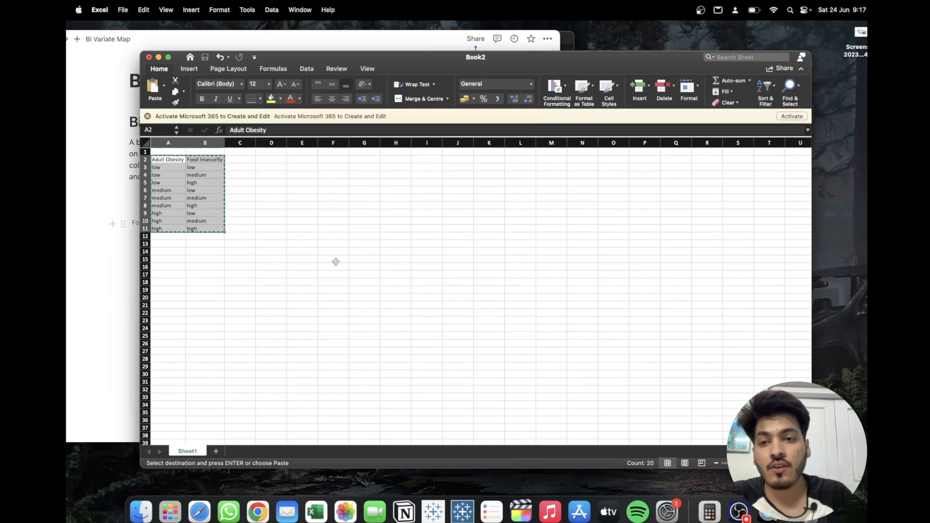
key(super+Tab)
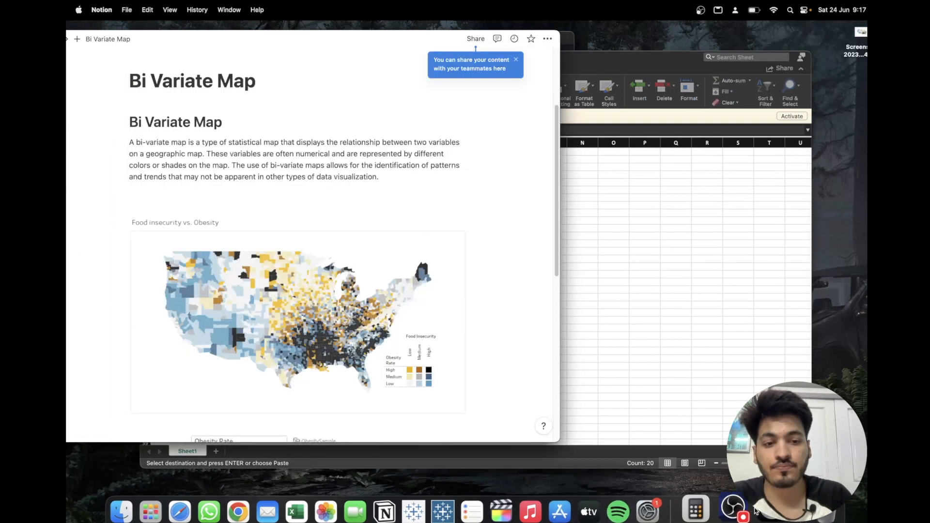
click(426, 508)
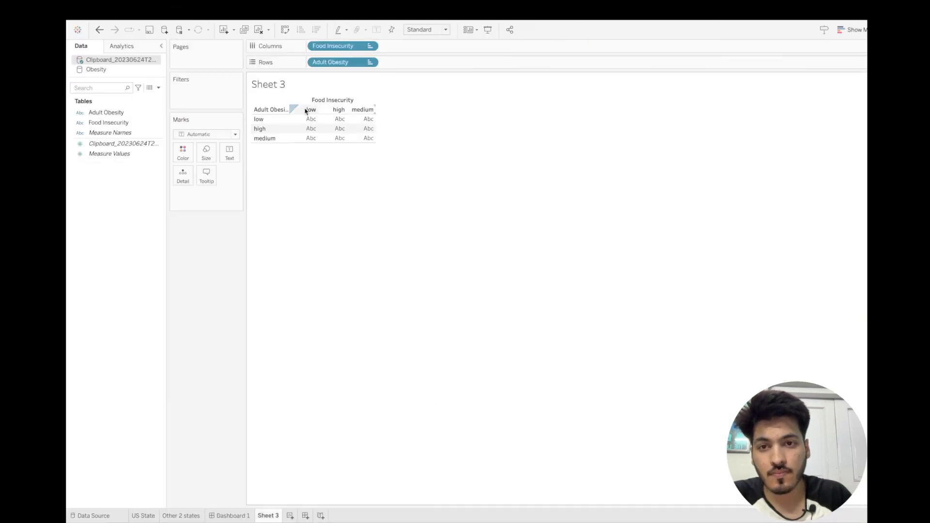
drag(367, 113, 330, 113)
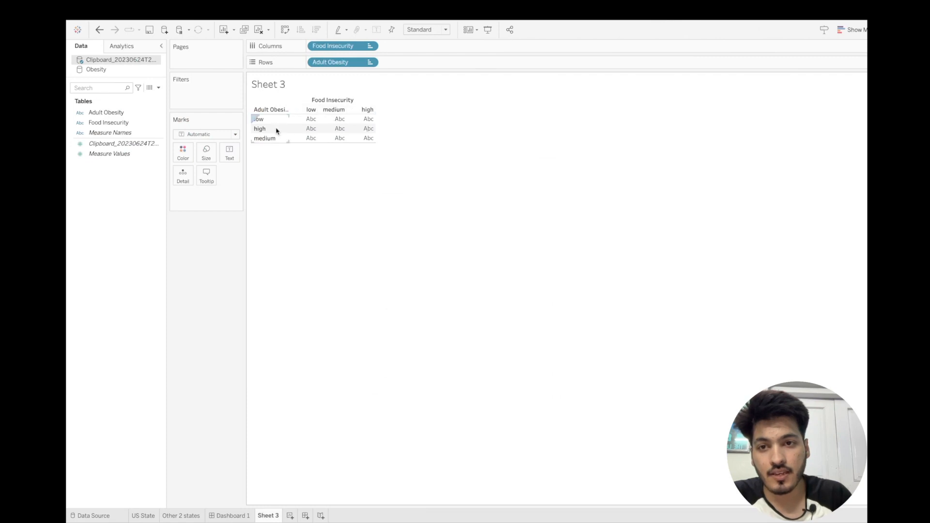
drag(265, 130, 265, 116)
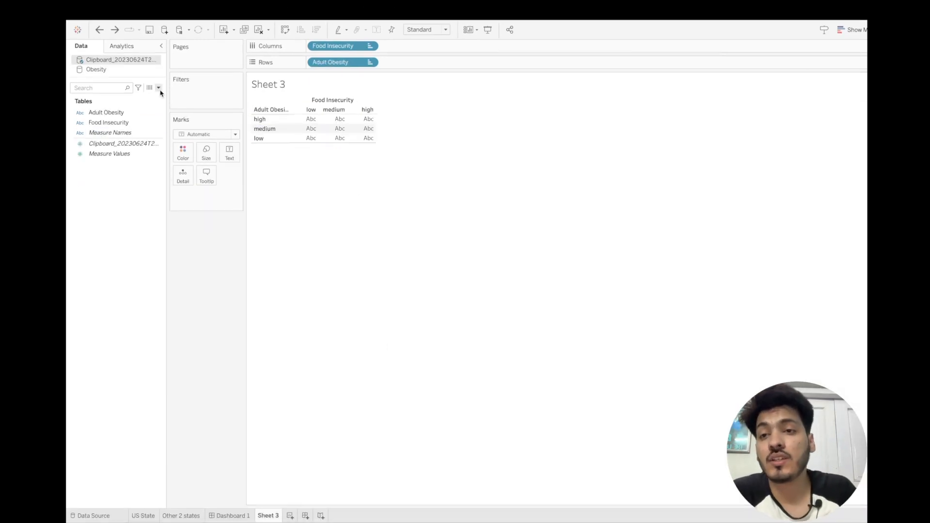
Create a calculated field named Bivariate with the formula [Adult Obesity]+"-"+[Food Insecurity].
click(158, 87)
click(155, 94)
text(Bivariate)
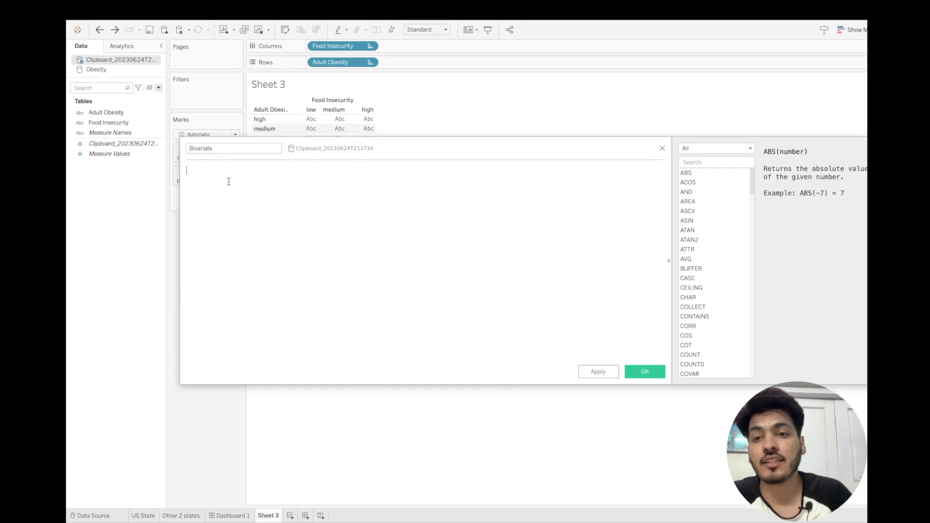
drag(109, 112, 127, 123)
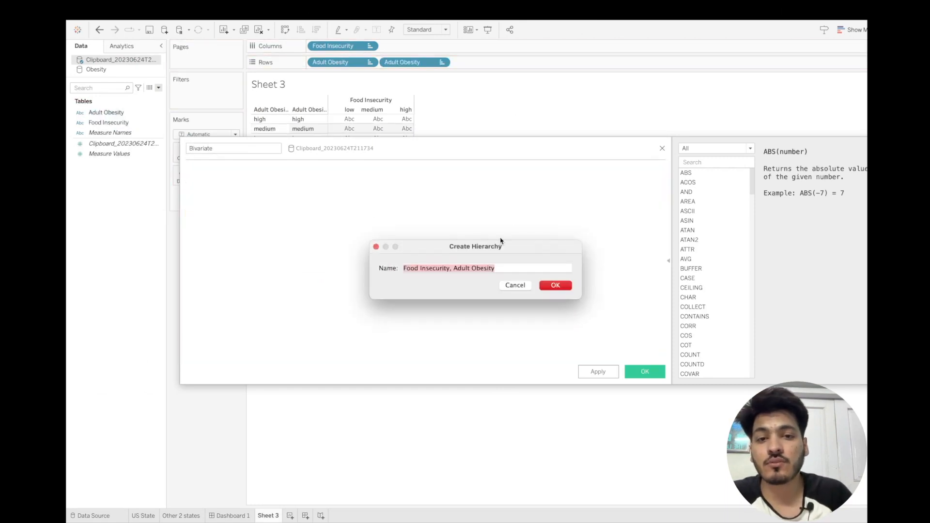
click(519, 285)
drag(107, 112, 234, 190)
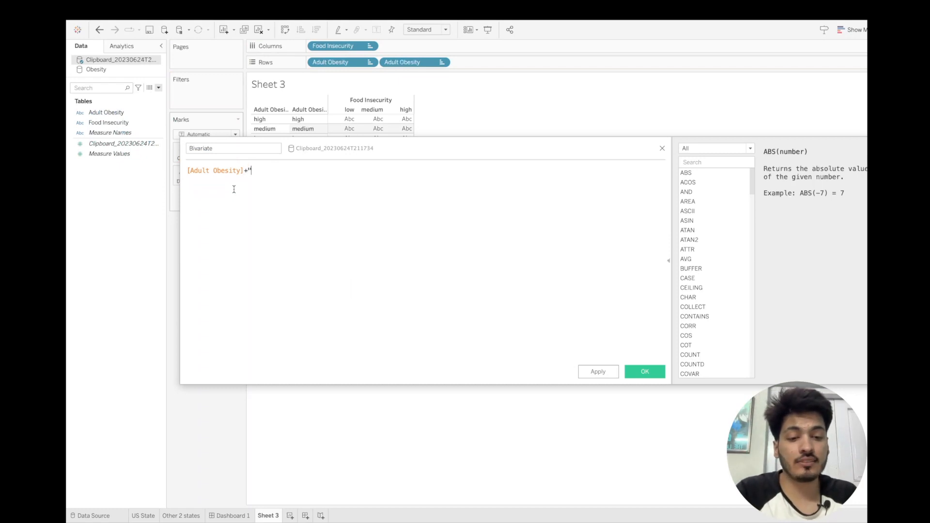
text(+)
drag(109, 123, 302, 194)
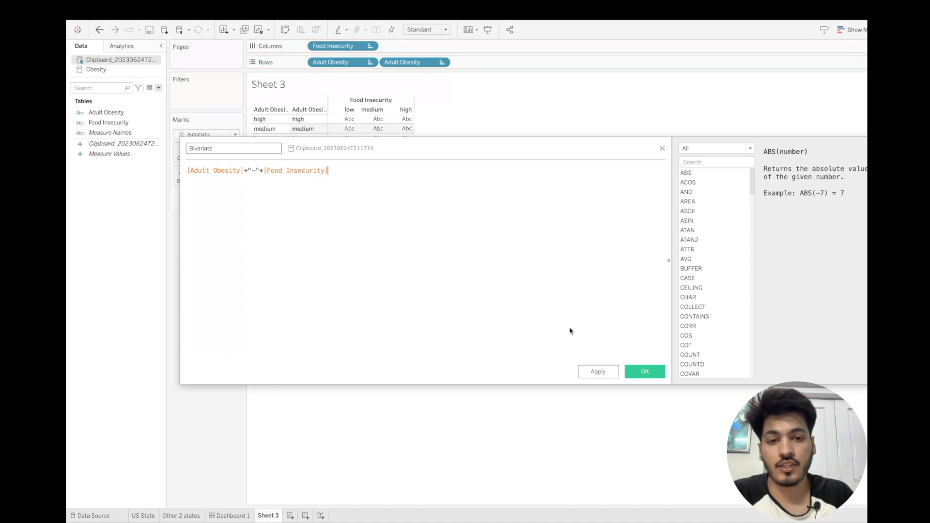
click(599, 371)
click(644, 371)
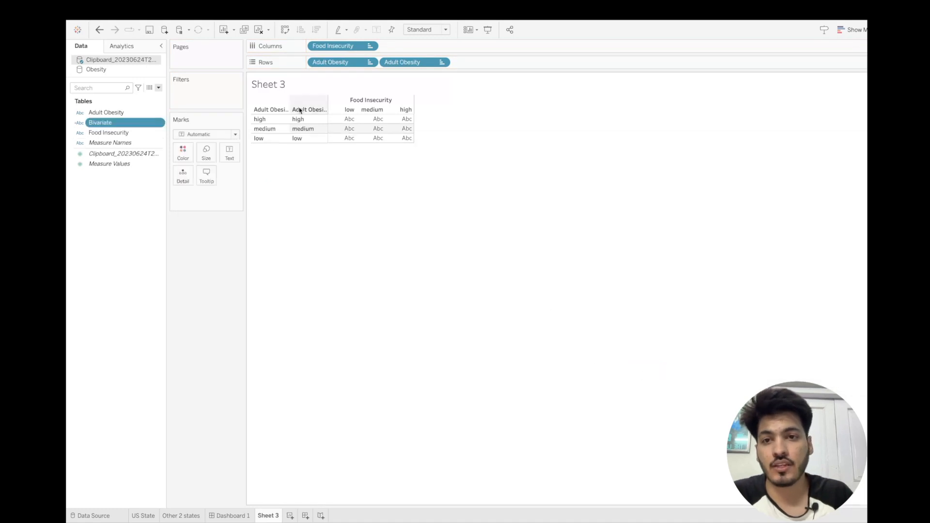
Remove the duplicate Adult Obesity field from the rows and color the marks by Bivariate.
drag(346, 67, 304, 133)
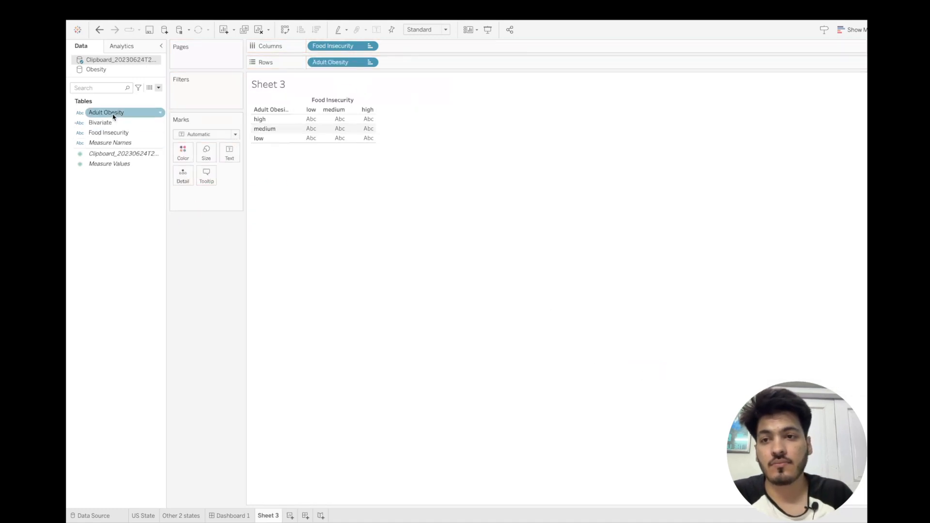
drag(108, 126, 179, 151)
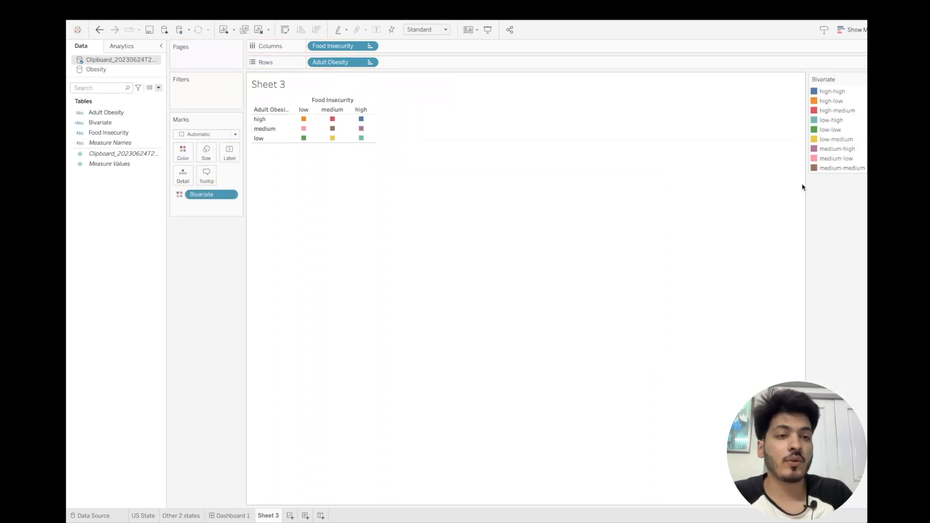
click(870, 79)
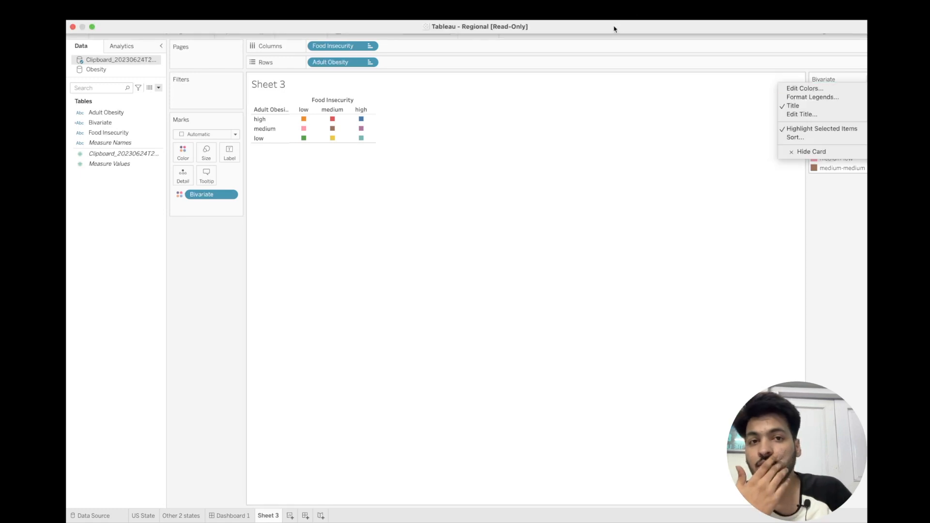
click(560, 65)
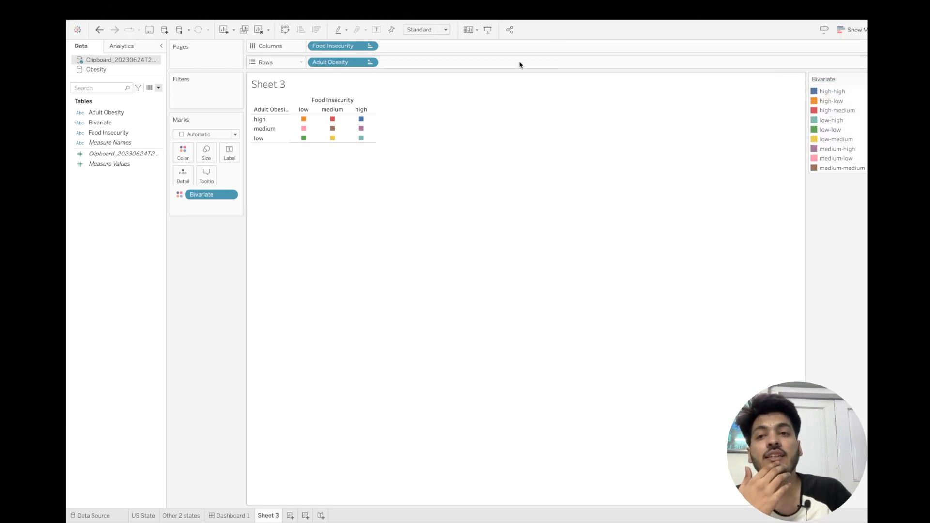
Recolor the Bivariate levels to match the reference legend in Notion, sampling gray B3B3B3 for medium-medium.
click(93, 28)
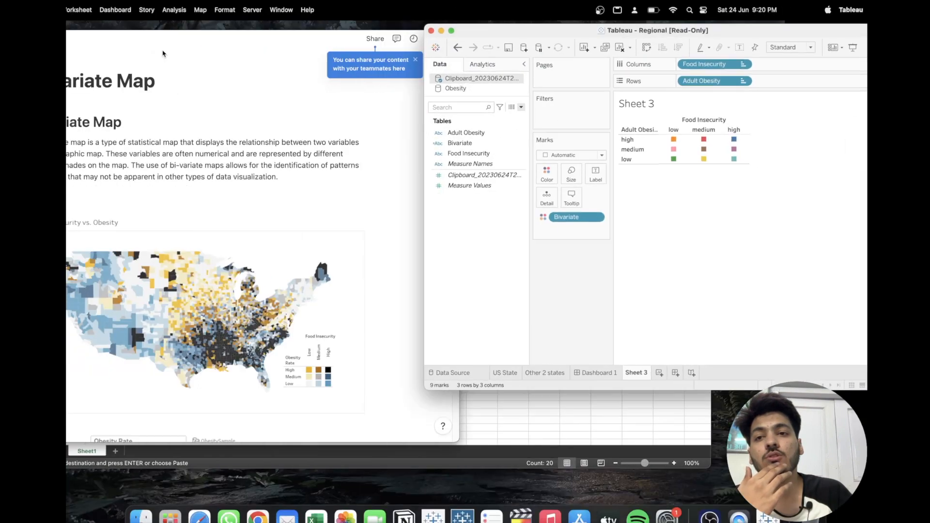
click(827, 111)
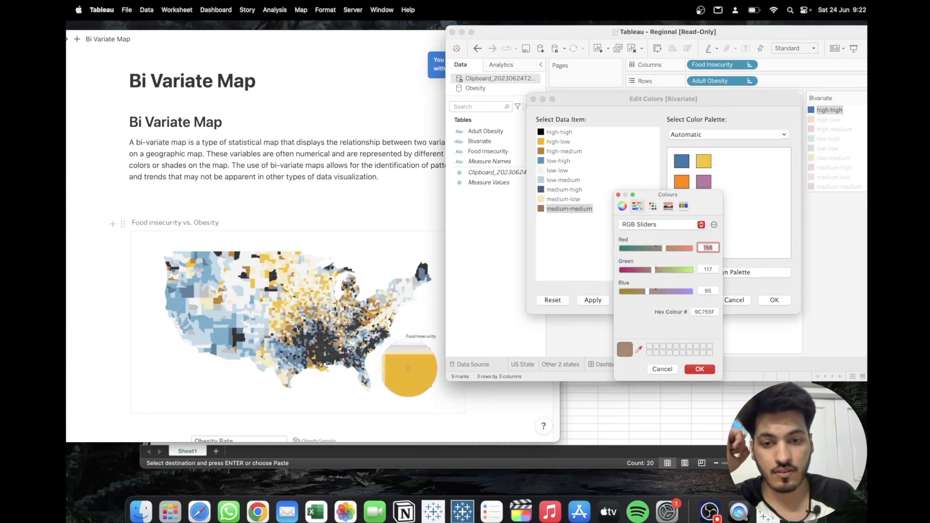
click(419, 375)
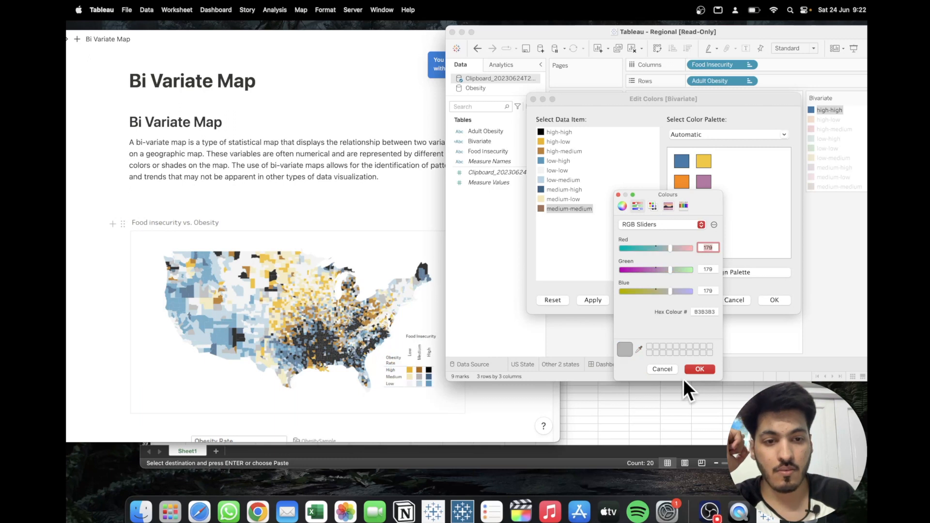
click(700, 369)
click(774, 299)
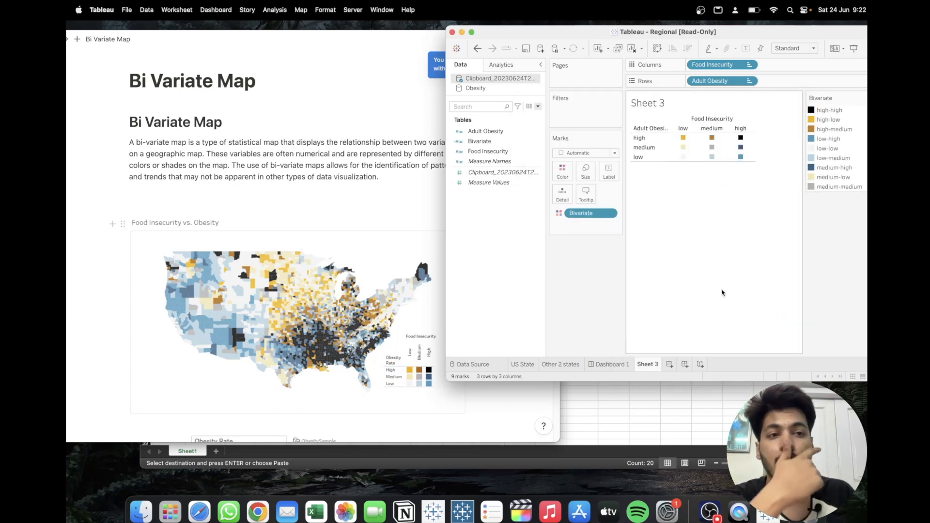
click(472, 33)
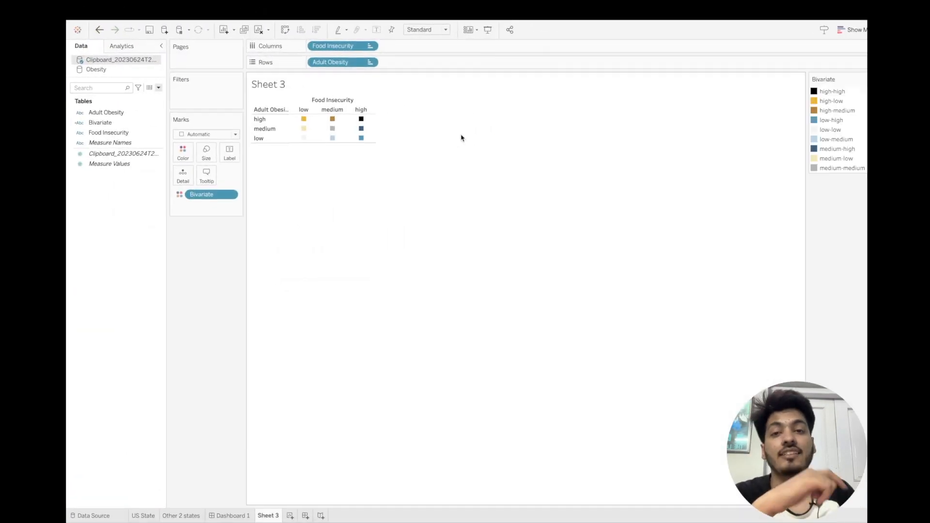
Rename the dashboard as Bivariate Map.
click(233, 516)
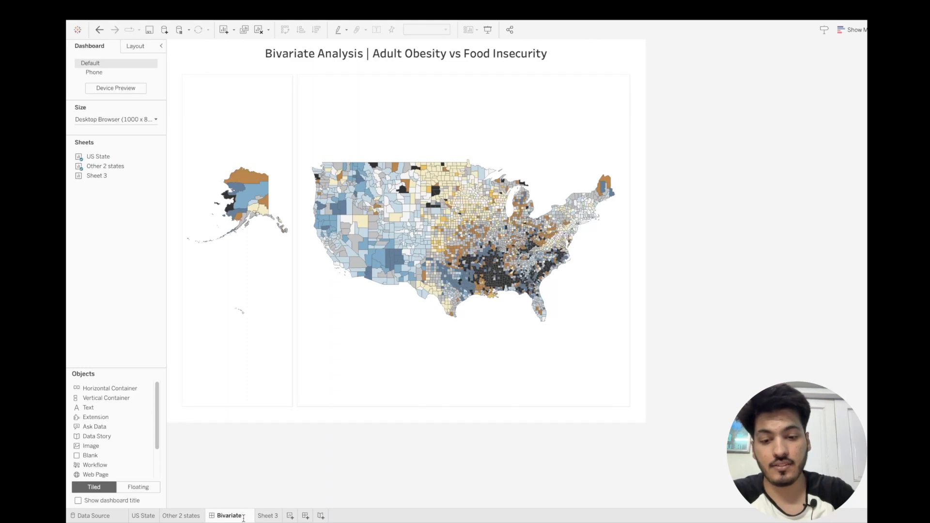
text(ap)
key(Return)
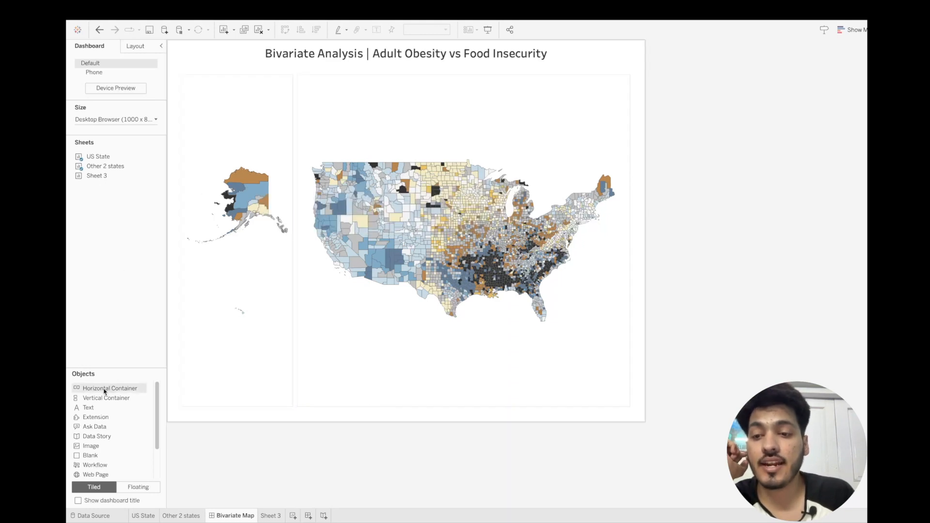
Add a tiled horizontal container between the dashboard title and the maps, and place Sheet 3 in it.
drag(105, 391, 260, 252)
drag(344, 140, 344, 141)
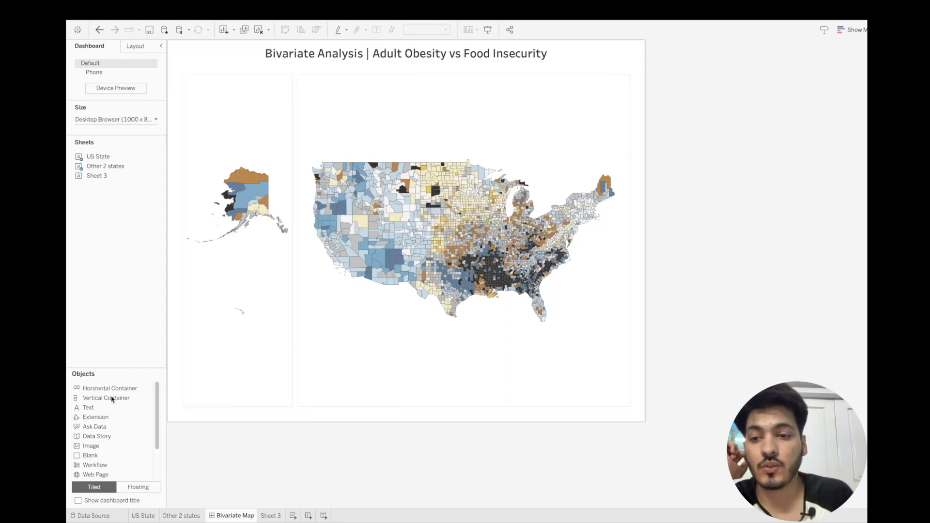
drag(119, 393, 278, 237)
drag(381, 110, 406, 72)
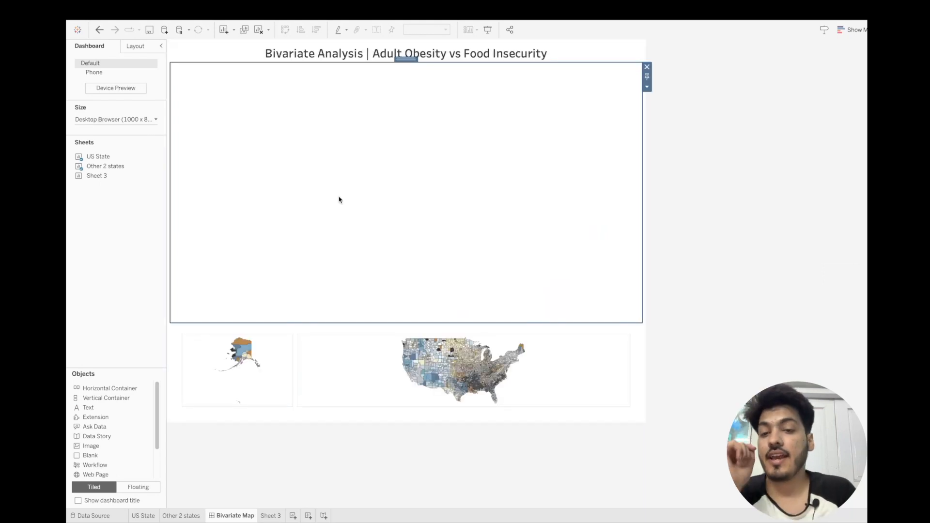
drag(102, 175, 310, 174)
Remove the automatic Bivariate color legend from the dashboard and hide the Sheet 3 title.
click(597, 100)
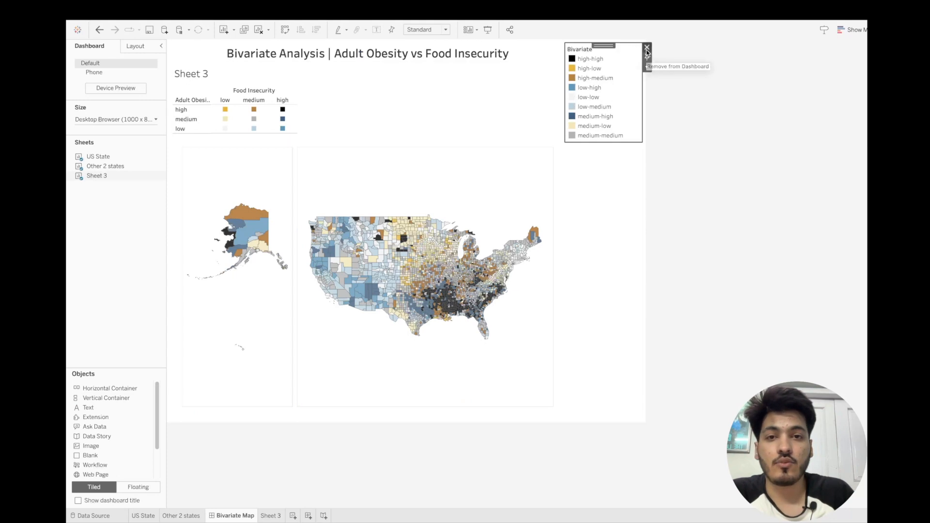
click(649, 48)
right_click(189, 73)
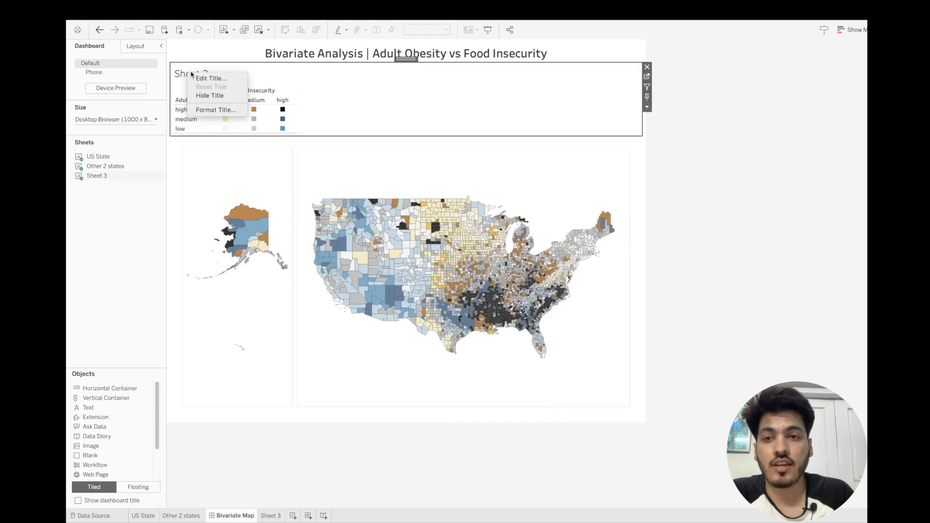
click(208, 95)
Move the dashboard title into the container ahead of the Sheet 3 legend and make that row taller.
click(376, 55)
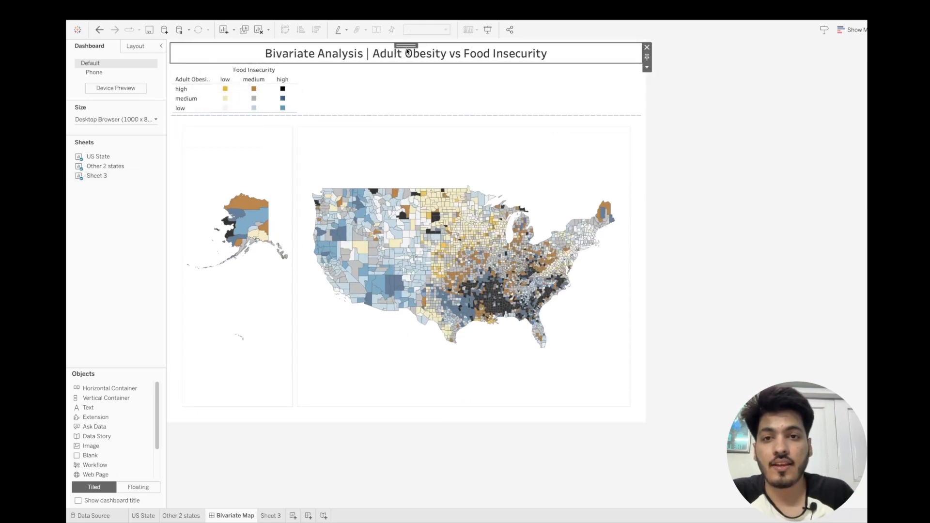
drag(406, 46, 207, 91)
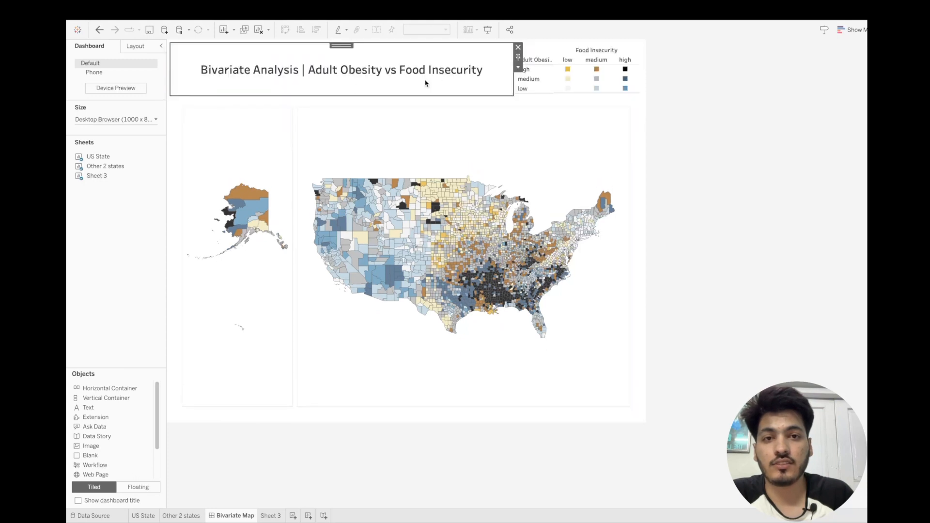
drag(459, 96, 456, 143)
Set the Sheet 3 legend on the dashboard to fit Entire View.
click(546, 91)
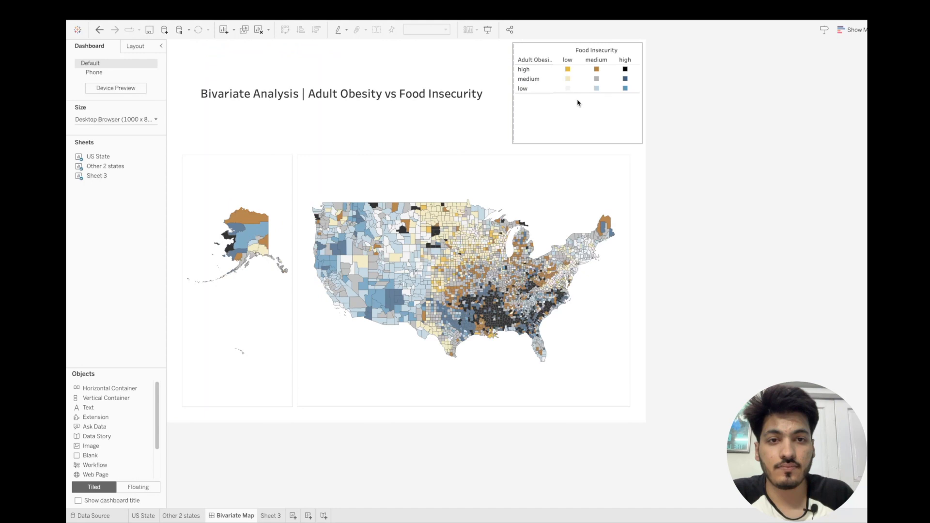
click(647, 87)
mouse_move(706, 116)
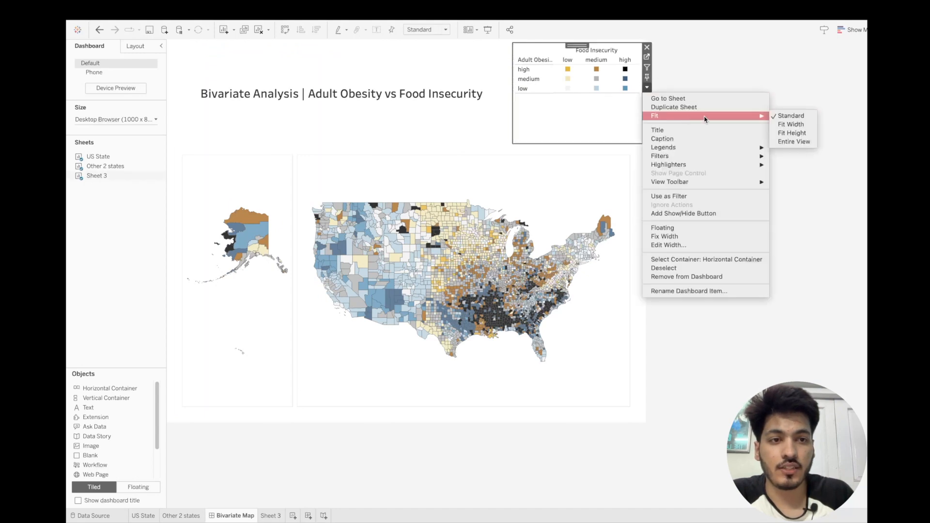
click(794, 142)
Try rotating the Adult Obesity field label in the legend, and undo the rotation.
right_click(597, 51)
click(598, 90)
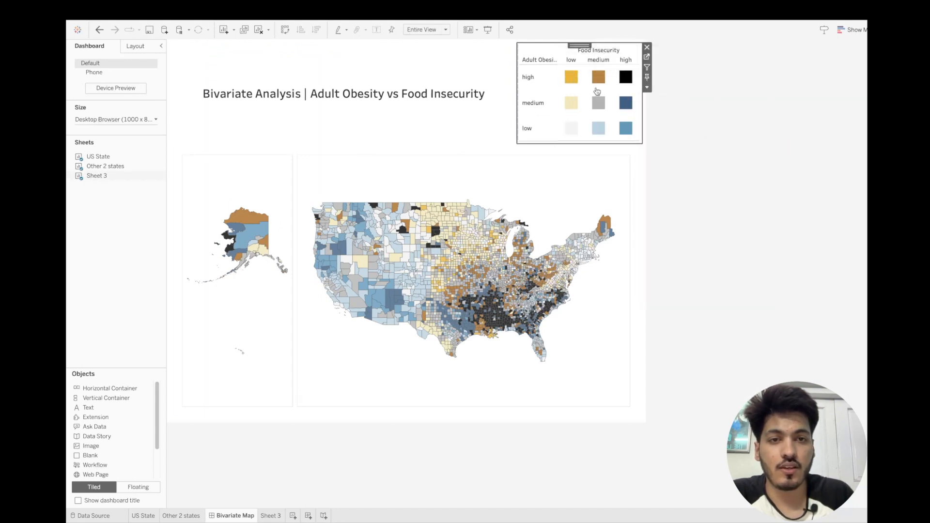
right_click(530, 60)
click(560, 139)
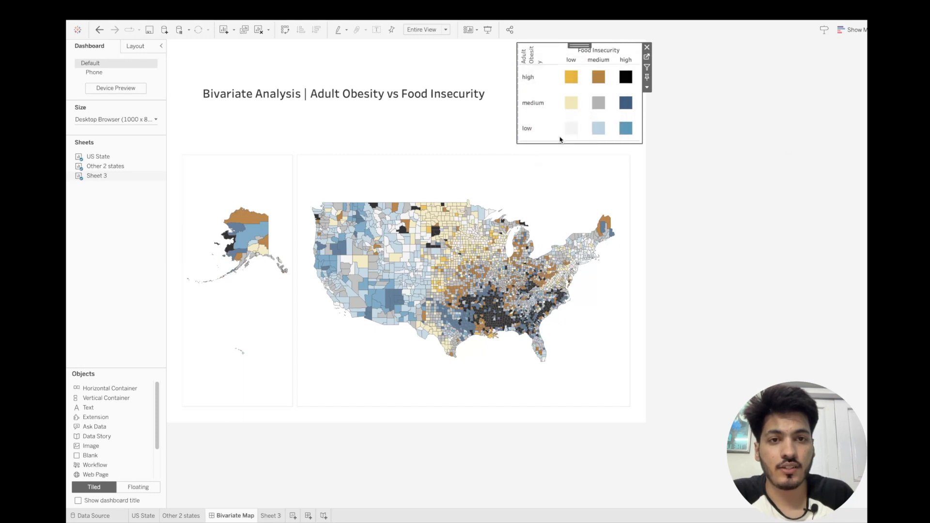
key(ctrl+z)
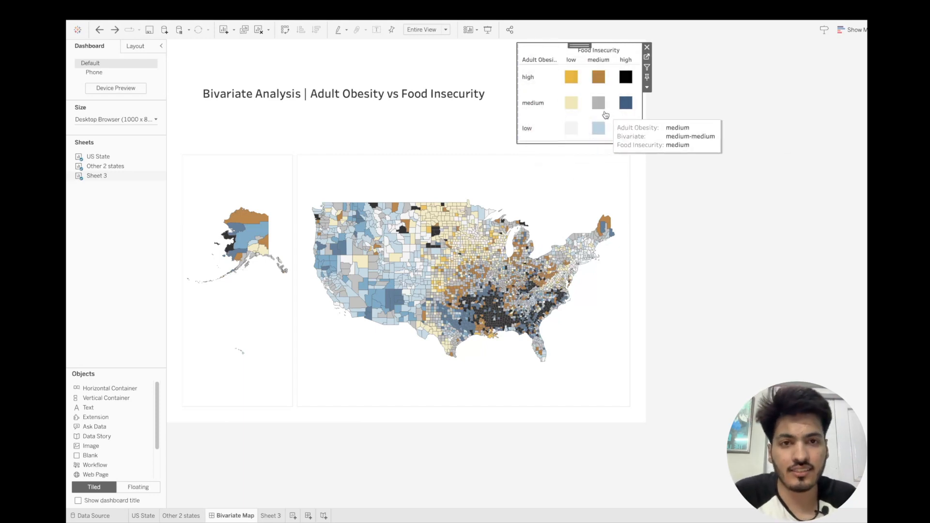
Adjust the legend's width and widen its row header column so the full Adult Obesity label fits beside a one-line title.
drag(517, 82, 456, 81)
click(501, 78)
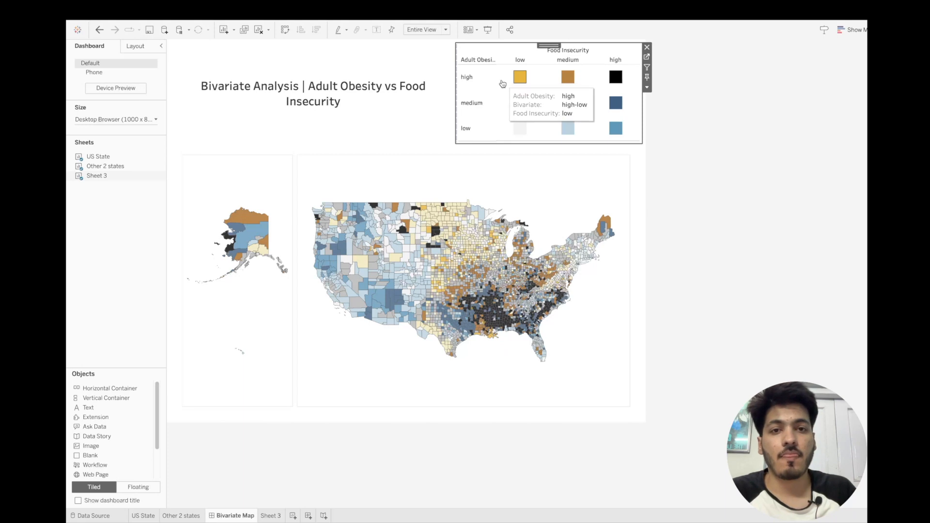
click(519, 76)
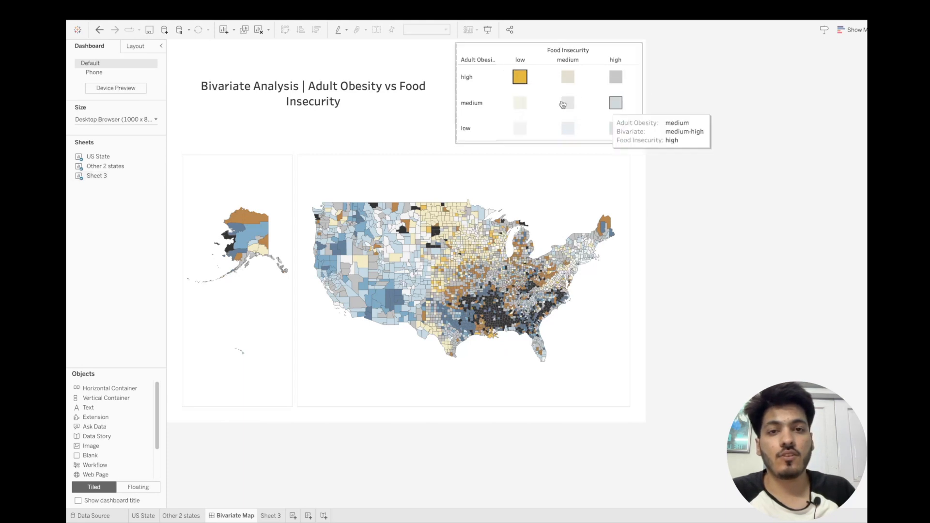
click(502, 80)
drag(497, 55, 512, 56)
click(663, 106)
click(434, 98)
drag(455, 93, 481, 93)
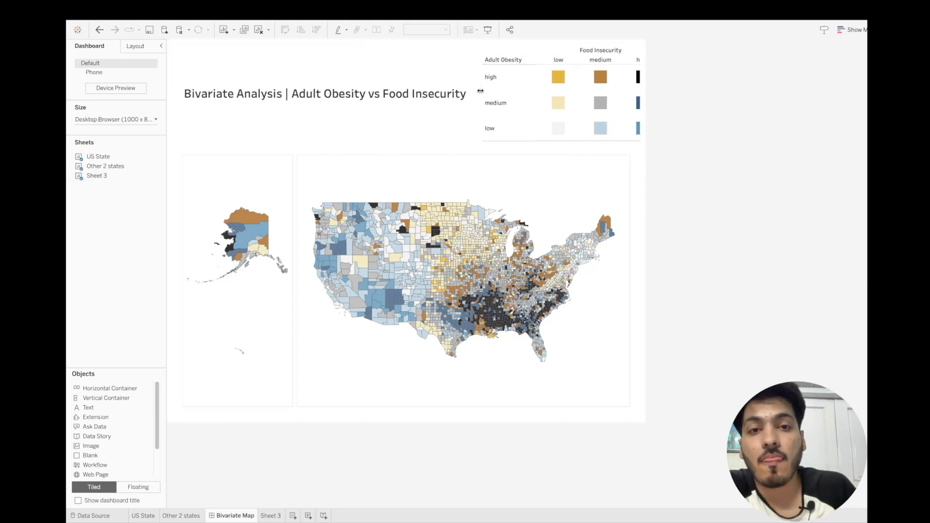
Try a shorter height for the row holding the title and legend.
double_click(378, 99)
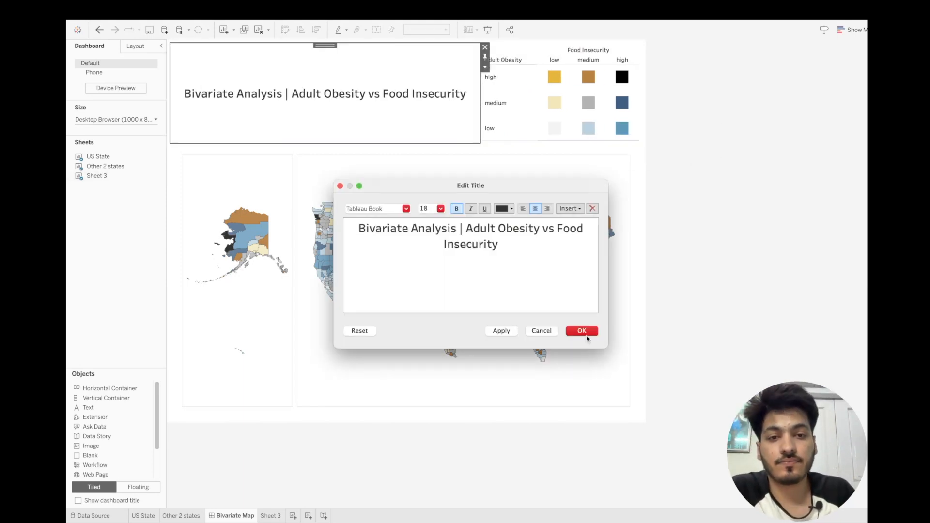
drag(399, 110, 399, 139)
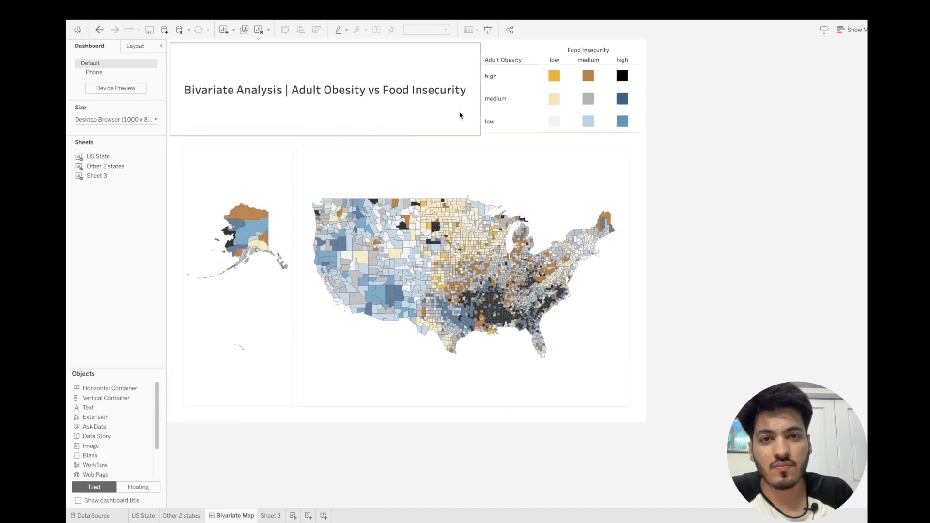
click(556, 99)
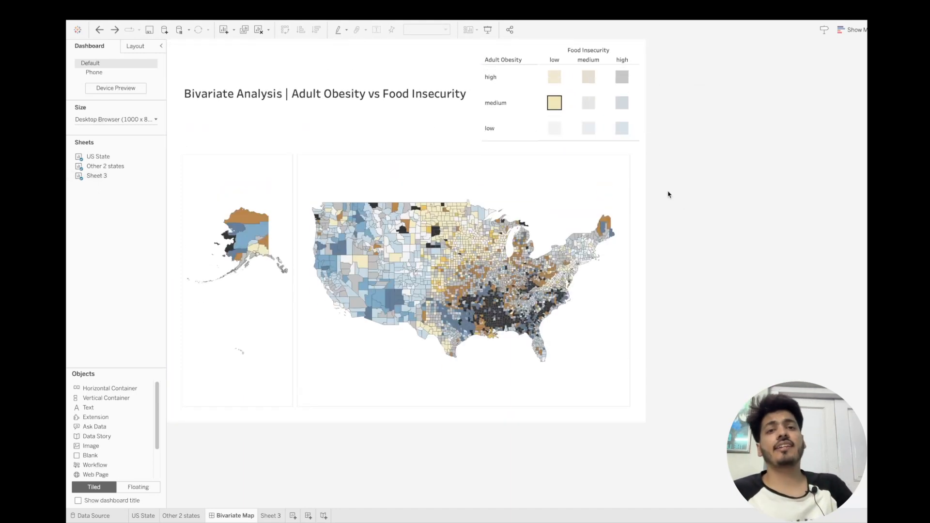
Make the legend floating, move it over the US map, and shrink the title row to a narrow strip.
click(550, 50)
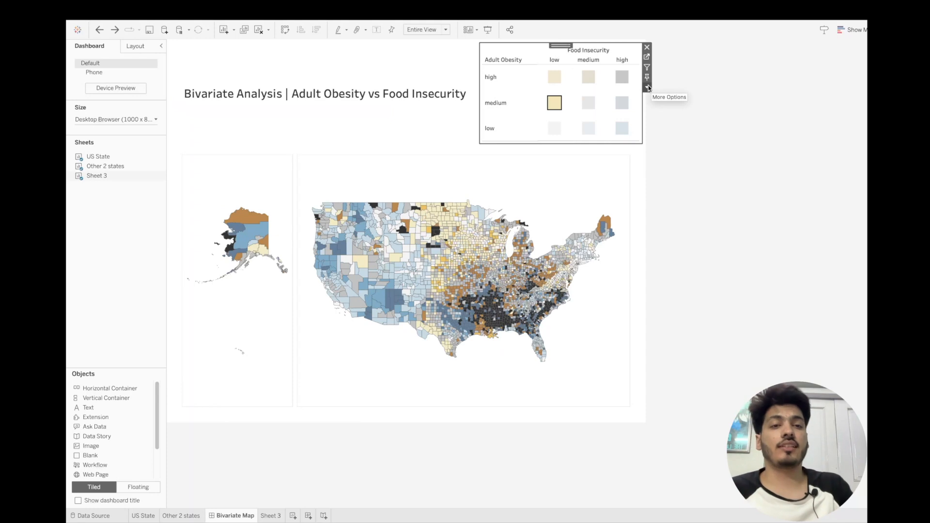
click(647, 88)
mouse_move(692, 159)
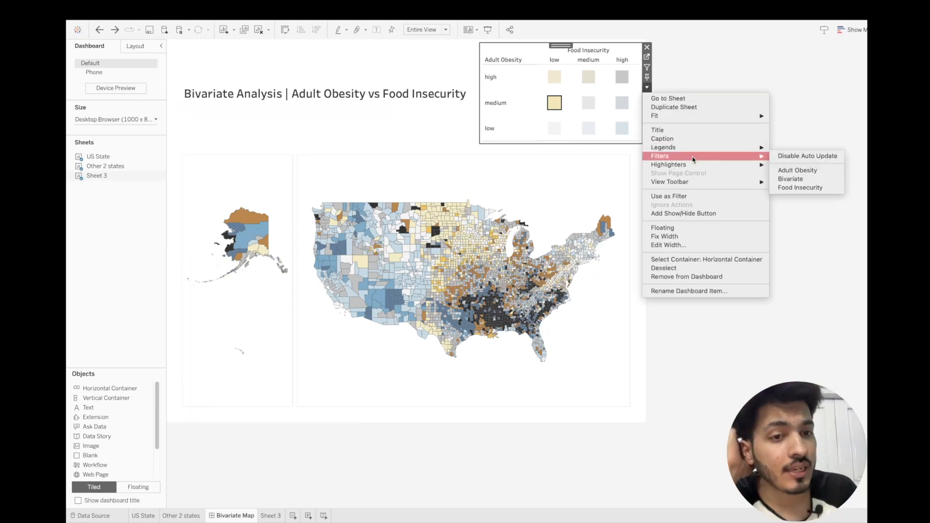
click(678, 229)
drag(552, 55, 613, 264)
click(470, 132)
drag(459, 143, 444, 69)
Place the floating legend in the lower-right corner of the US map, size it to stay inside, and clear its header selection.
click(601, 278)
drag(607, 262, 556, 323)
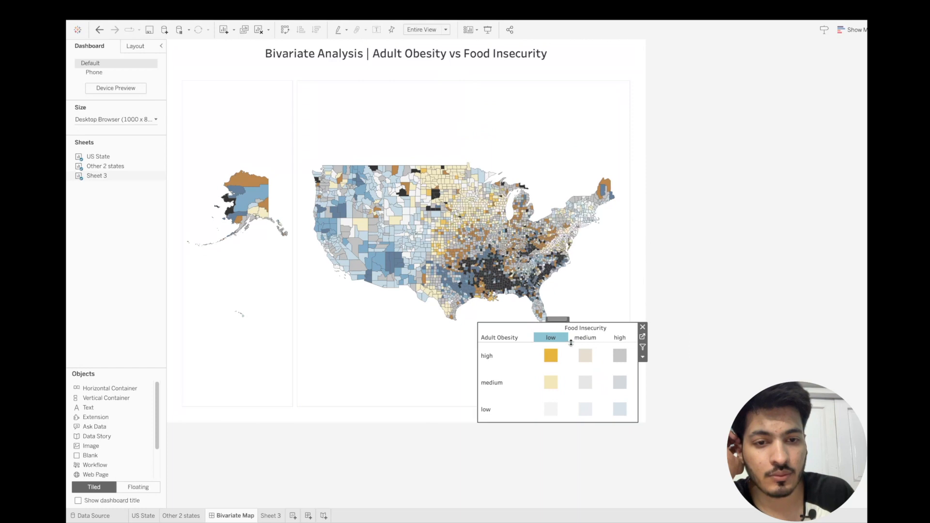
drag(637, 421, 632, 409)
click(452, 373)
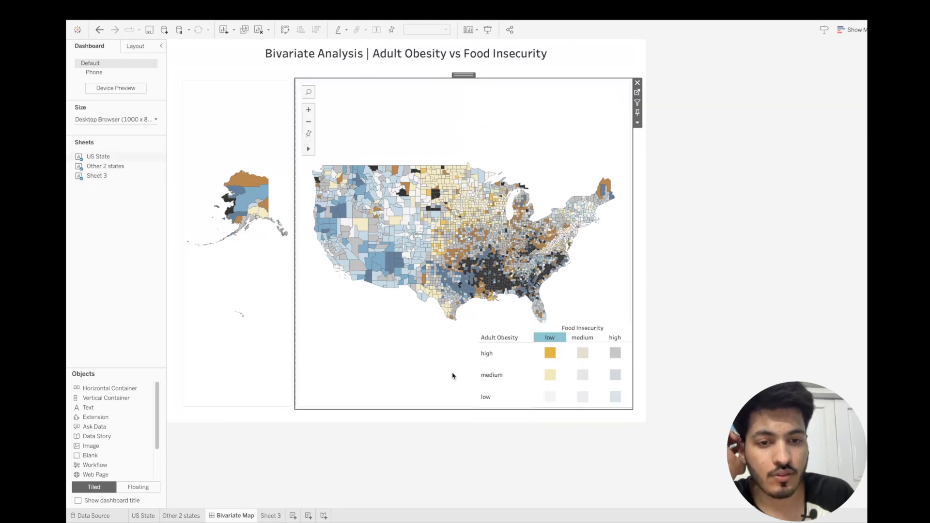
click(555, 337)
Enlarge the marks on Sheet 3, leaving small gaps between the legend squares, and check the size on the Bivariate Map dashboard.
click(638, 338)
click(206, 153)
click(241, 178)
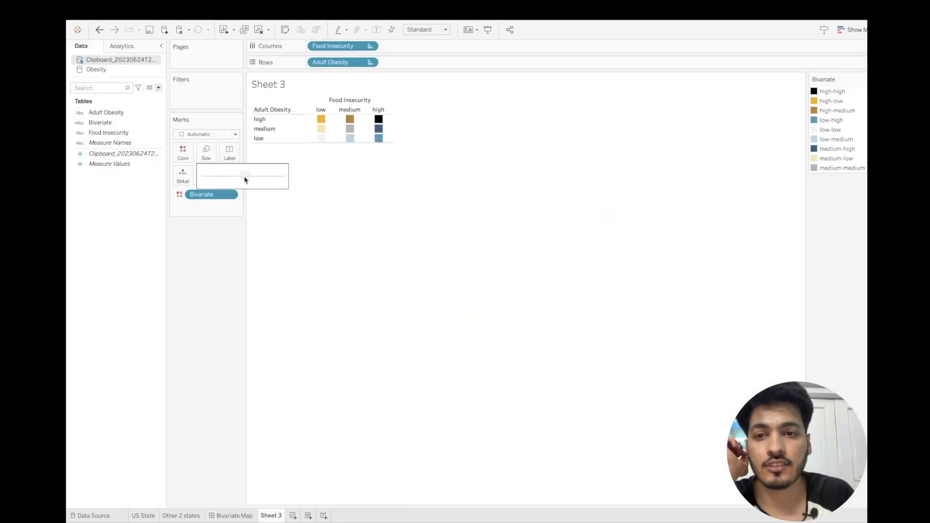
click(234, 516)
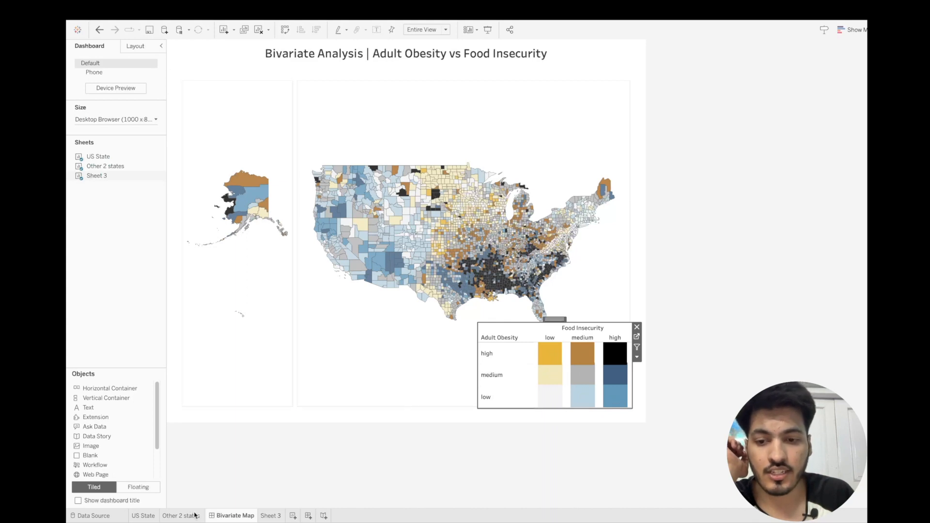
click(275, 516)
click(205, 153)
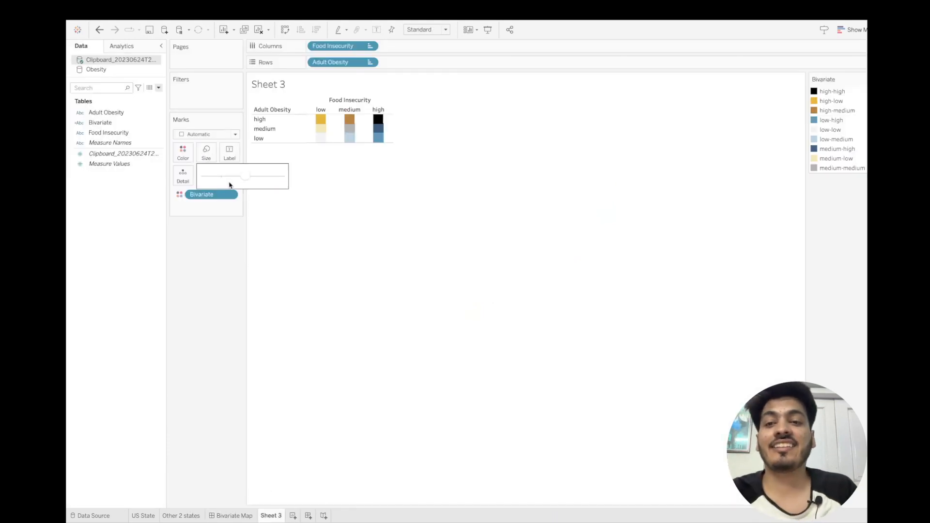
click(235, 177)
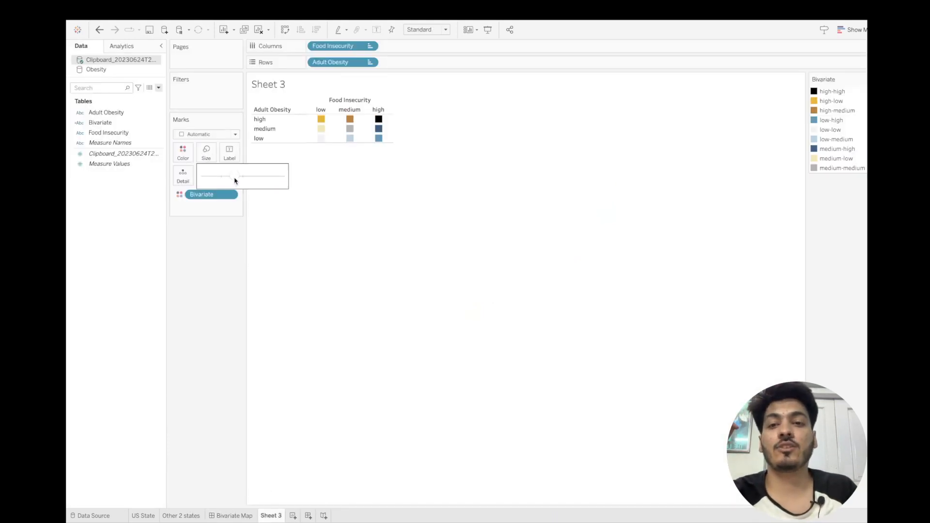
click(232, 516)
Move the legend aside and fit a floating horizontal container into the lower-right corner of the US map.
click(450, 333)
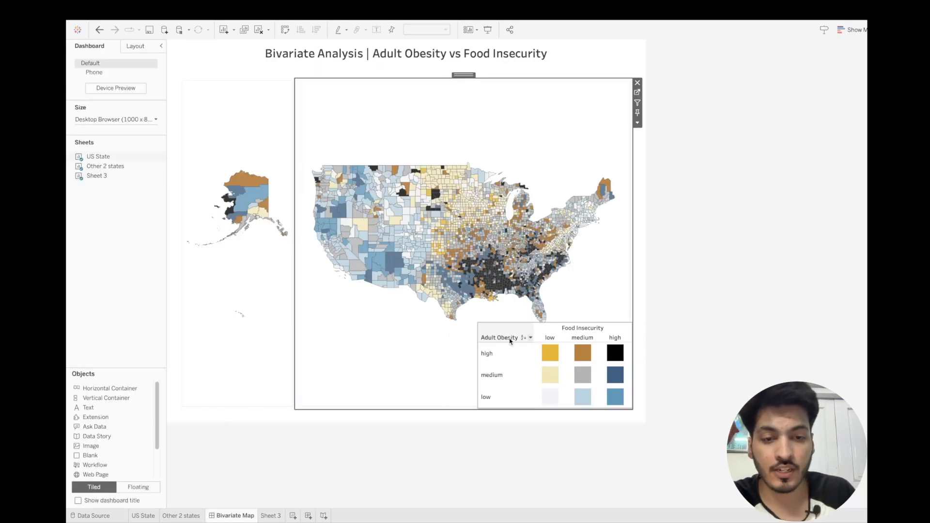
click(557, 332)
drag(555, 319, 339, 313)
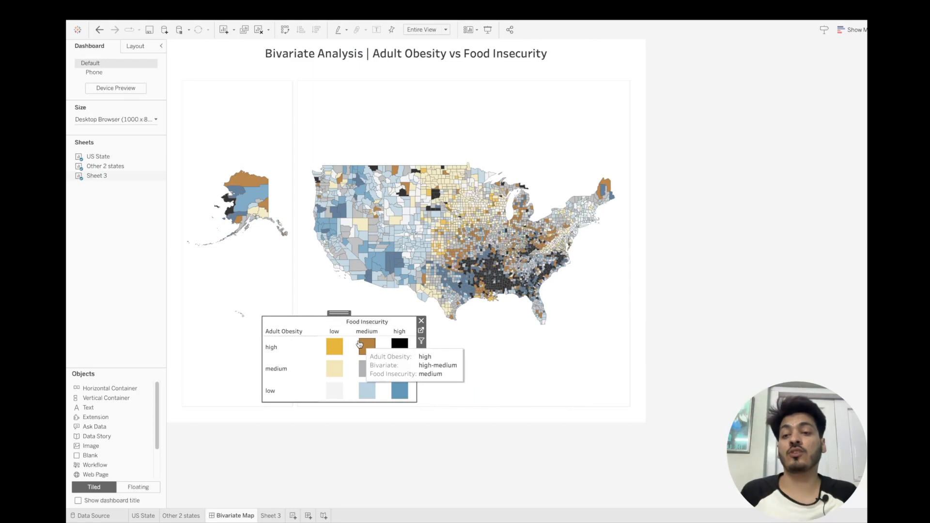
click(138, 487)
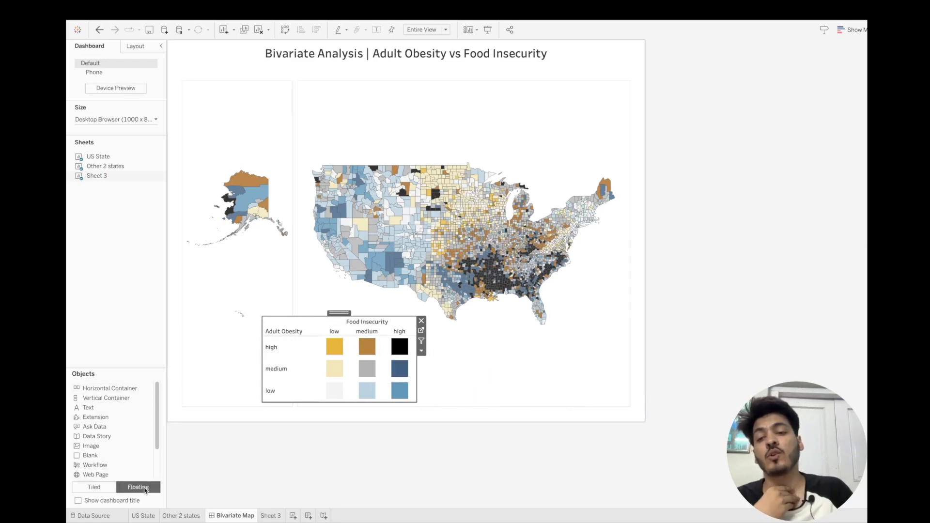
drag(109, 388, 499, 323)
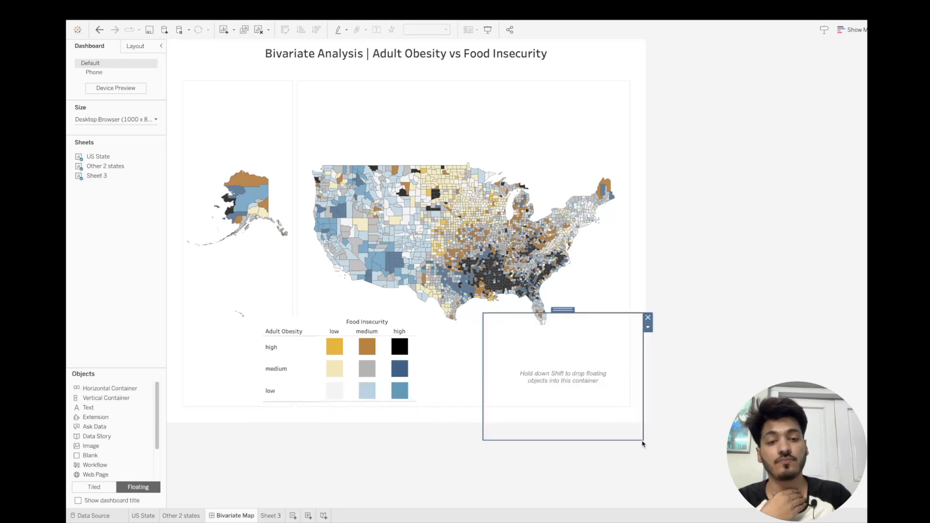
drag(643, 441, 624, 395)
drag(557, 315, 560, 320)
Place the legend inside the floating container and clear its header selection.
click(366, 331)
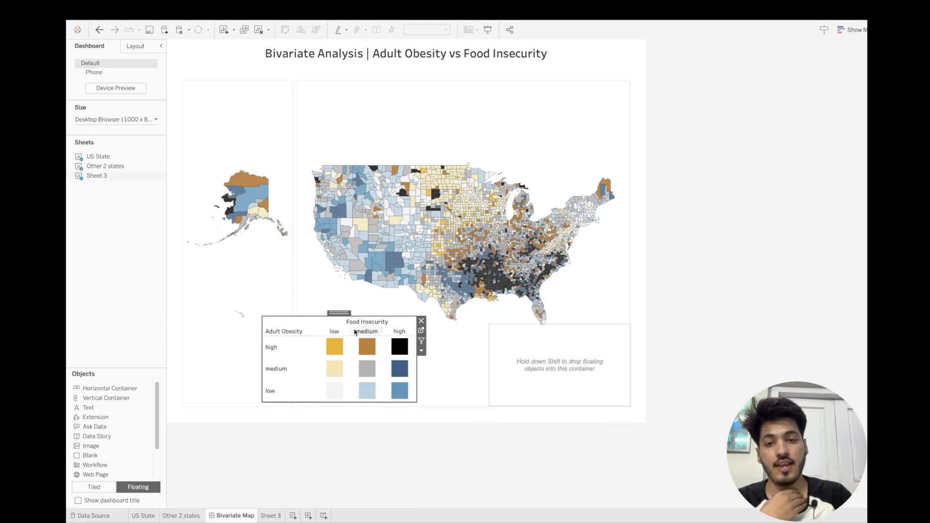
drag(334, 313, 523, 337)
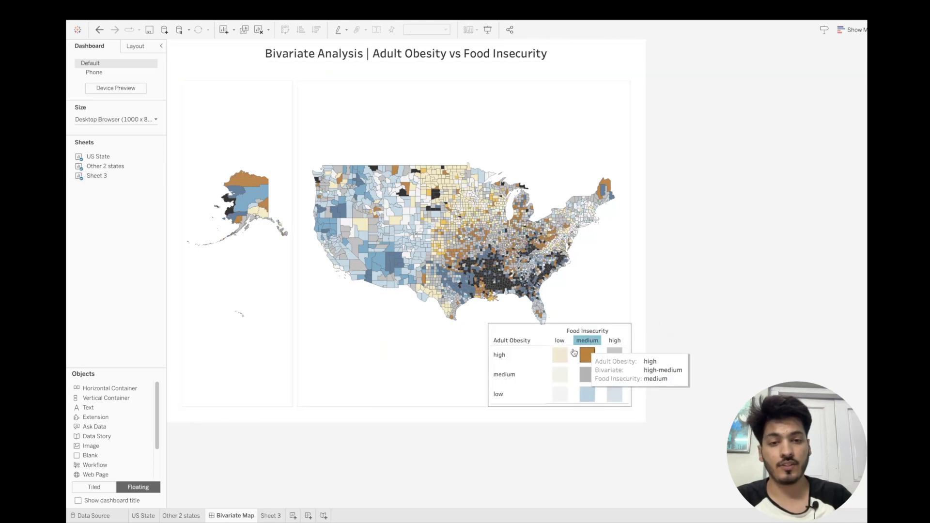
click(659, 347)
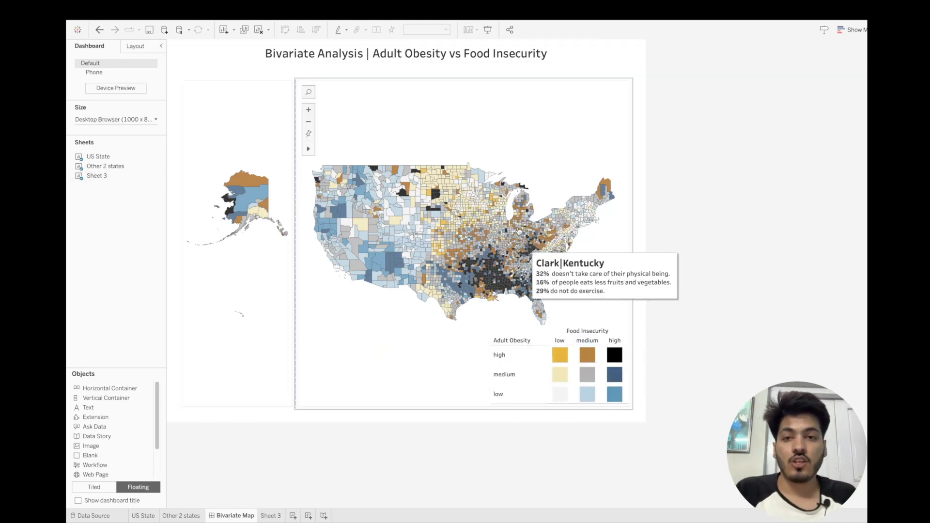
View the finished dashboard in presentation mode and examine a county's tooltip in Arizona.
click(487, 29)
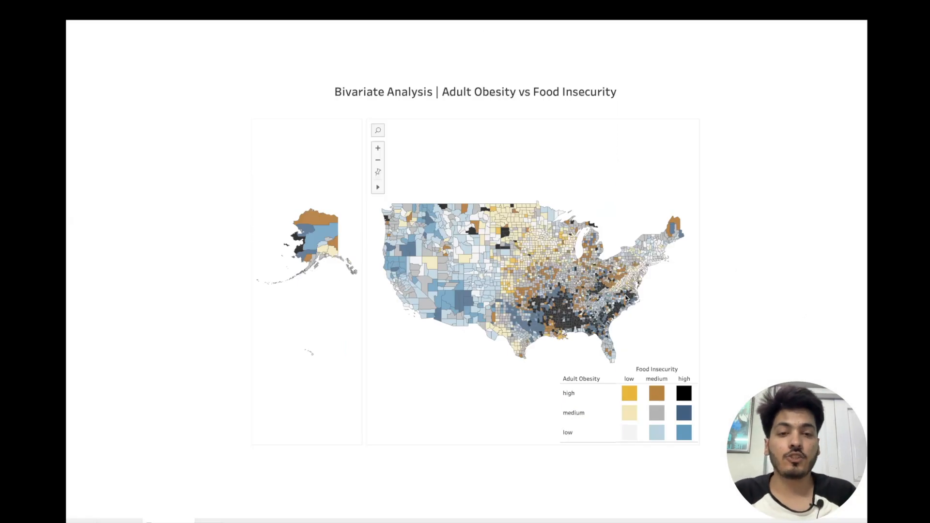
mouse_move(435, 301)
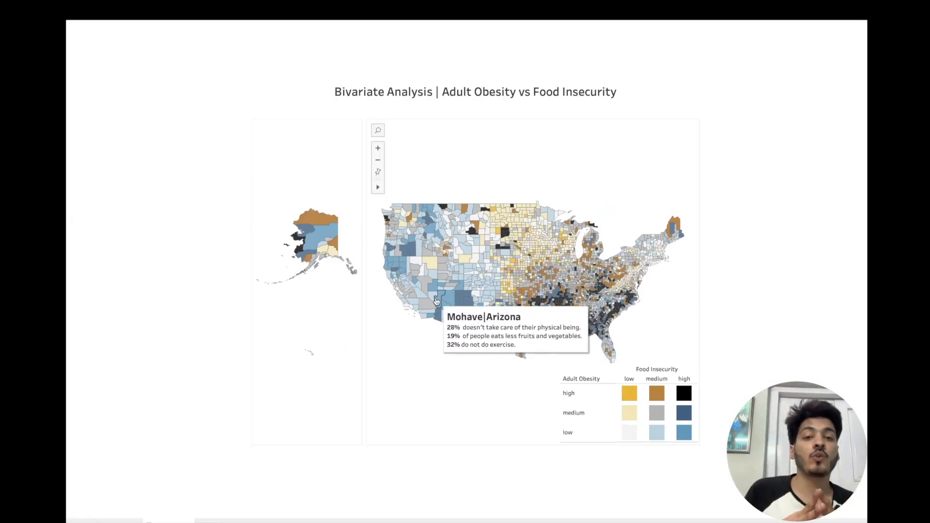